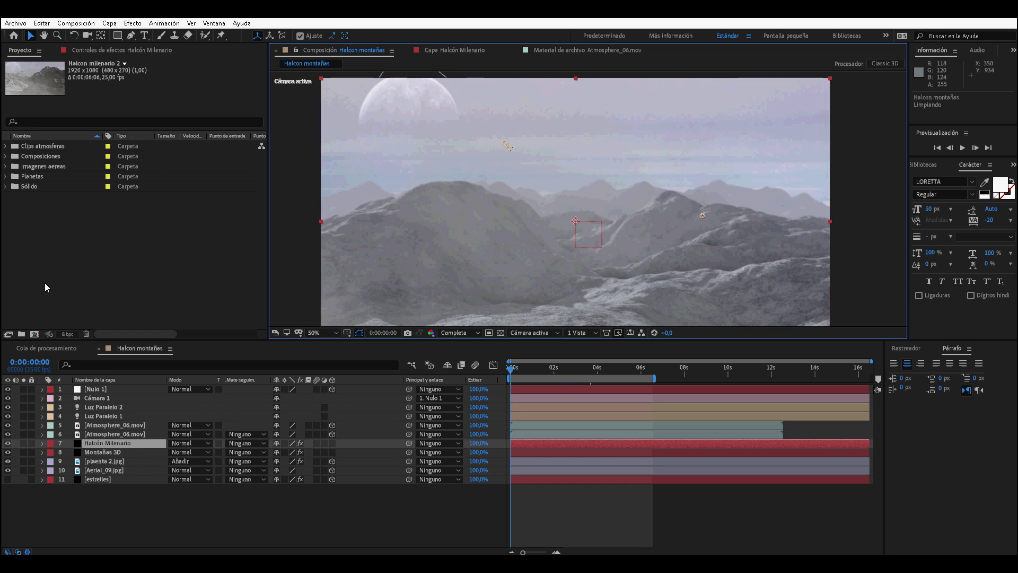
- Create a new 1920×1080 composition named 'Montañas i halcon milenario'
left_click(35, 335)
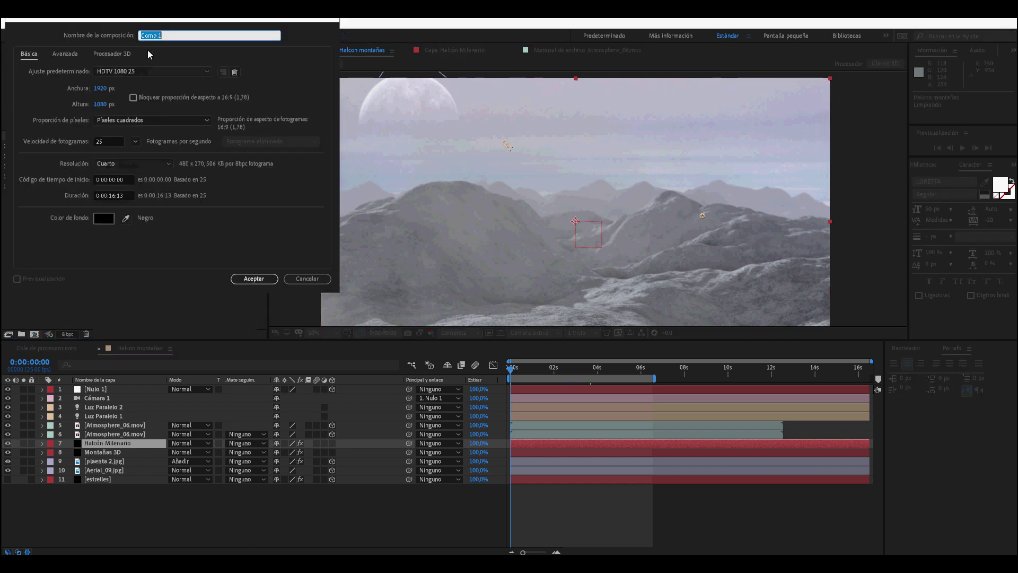
type("Montañas i halcon milenario")
key("Return")
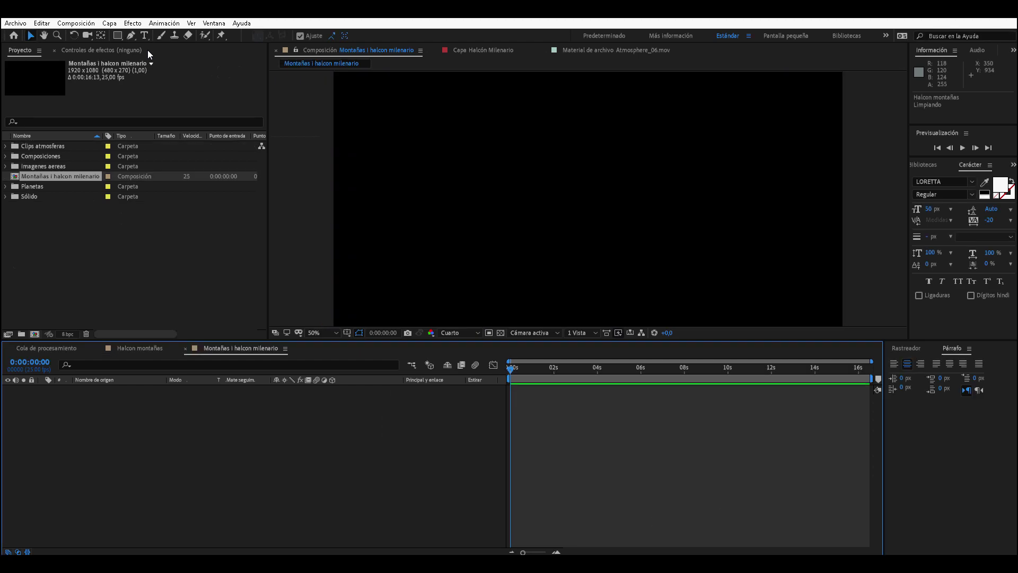
- Move the new composition into the Composiciones folder and select it
left_click_drag(34, 176, 39, 163)
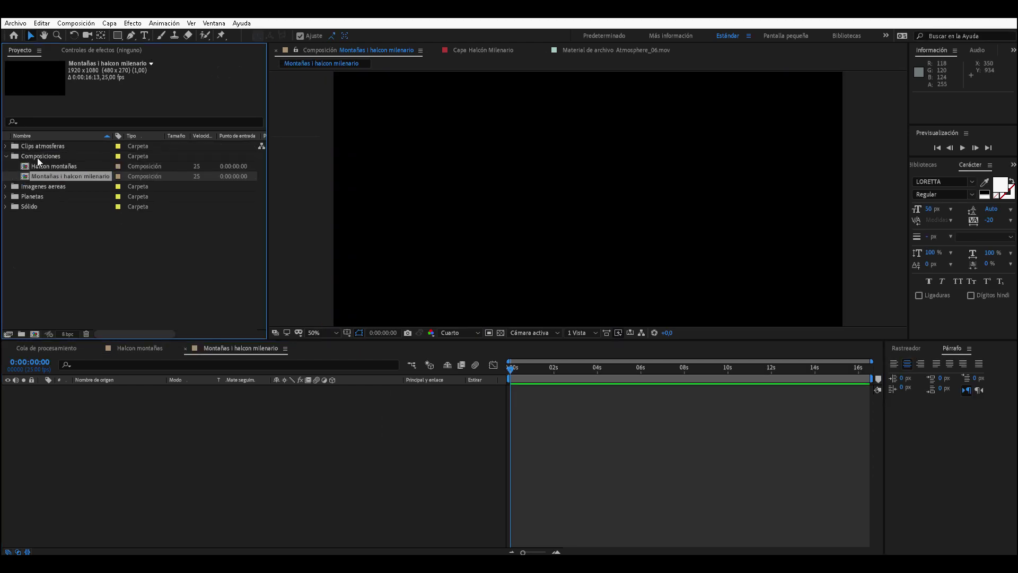
left_click(6, 156)
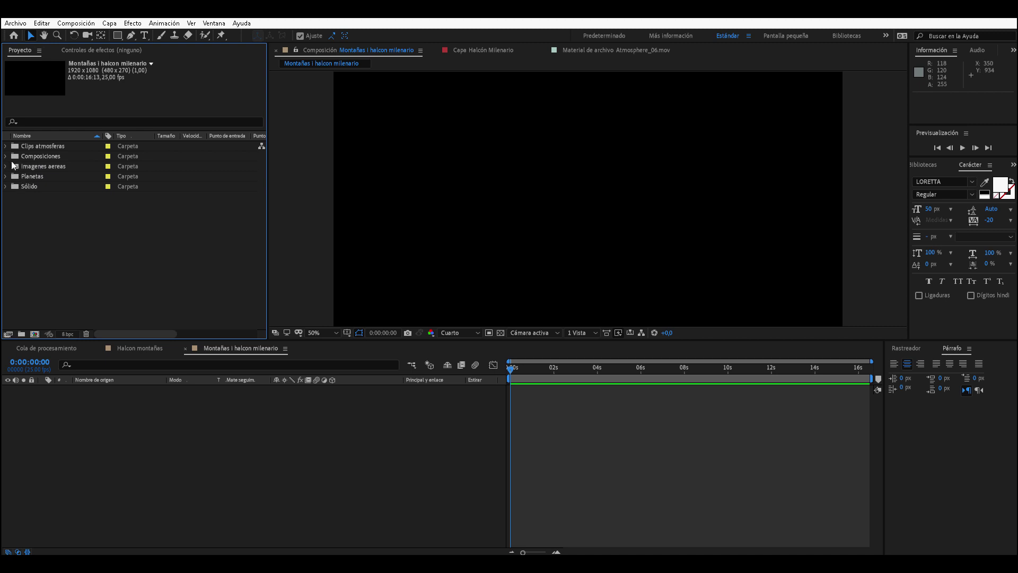
left_click(6, 157)
left_click(56, 177)
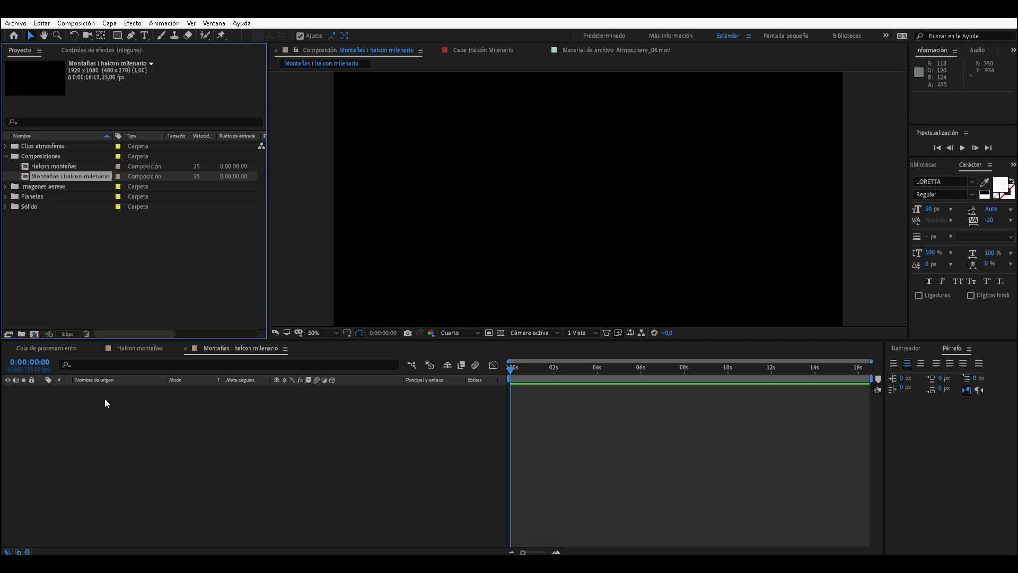
- Add a new solid layer named 'Montañas 3D'
right_click(178, 431)
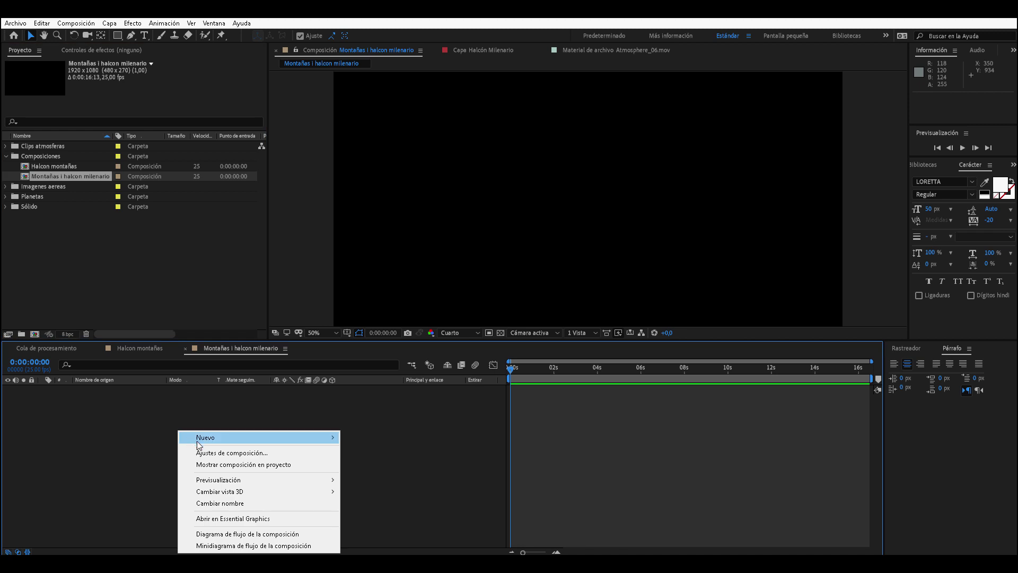
mouse_move(217, 440)
left_click(378, 464)
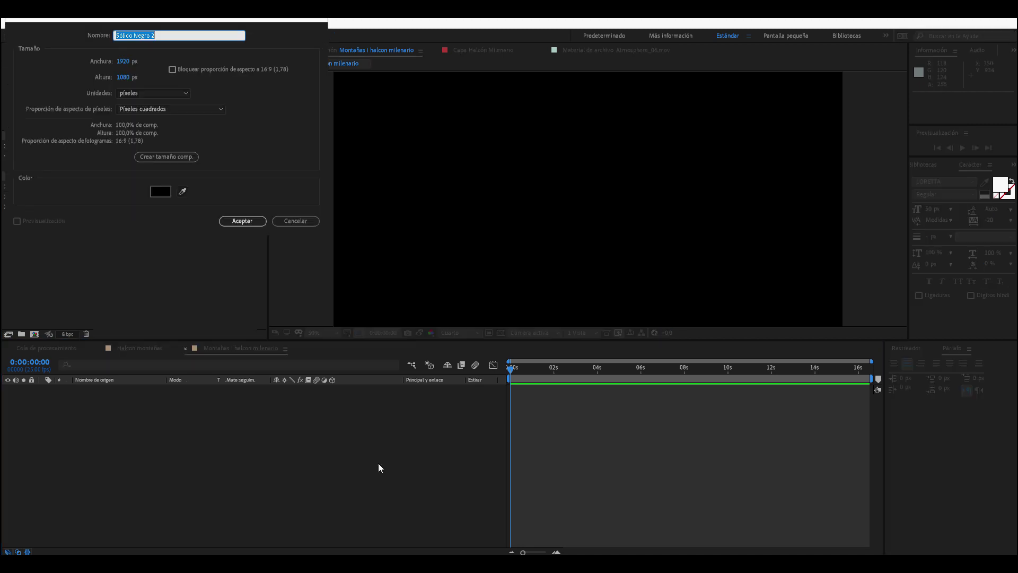
type("Montañas 3D")
key("Return")
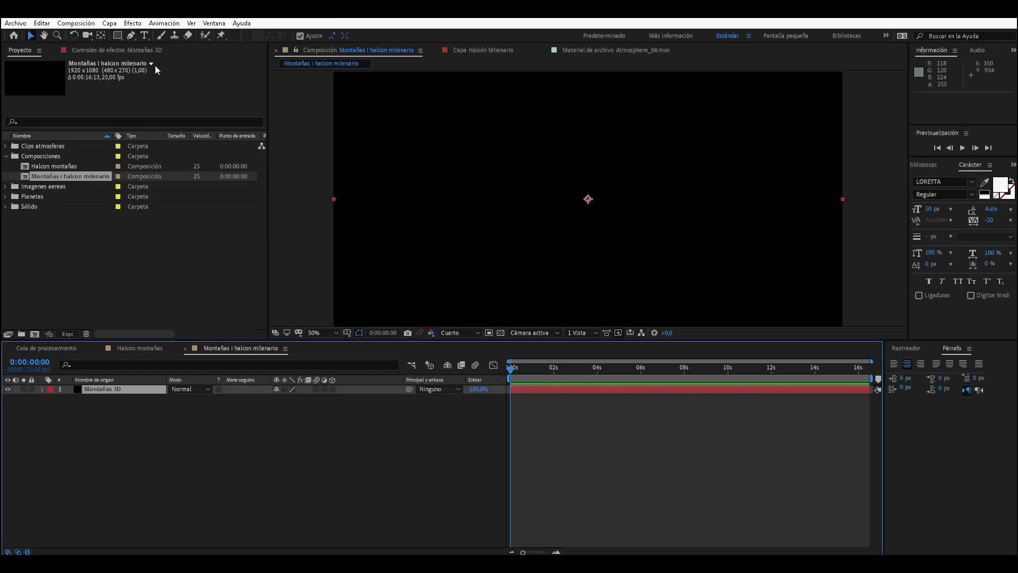
- Apply the Video Copilot Element effect to the Montañas 3D solid
left_click(133, 23)
mouse_move(300, 528)
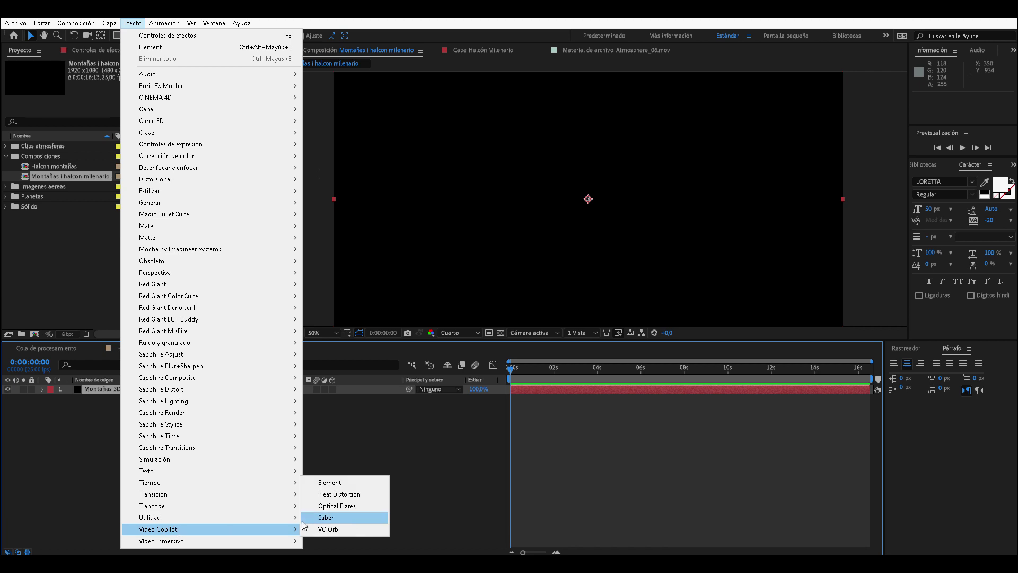
left_click(327, 484)
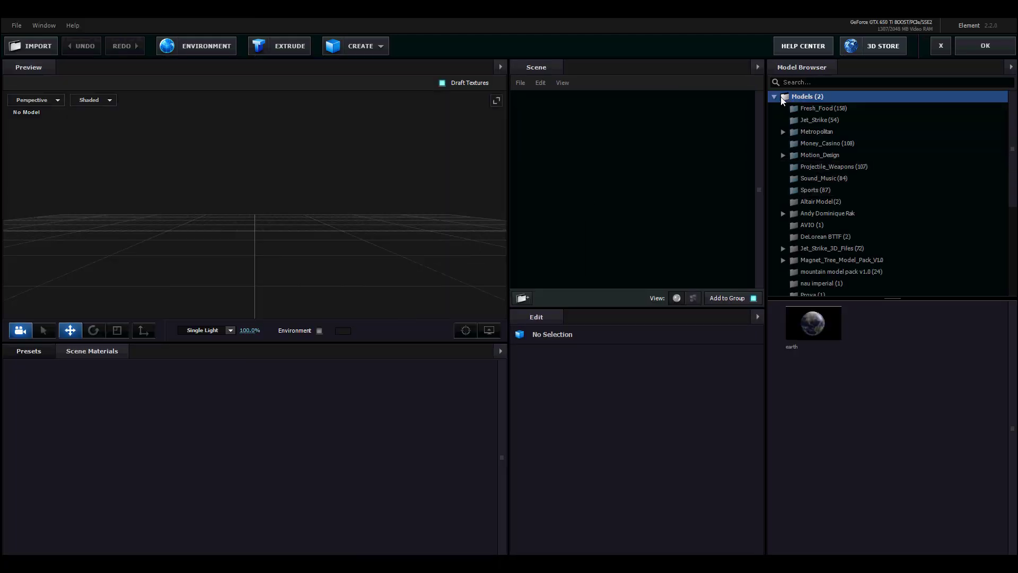
- Add mountains_007 from mountain model pack v1.0 to the scene and orbit the preview
scroll(825, 170, "down", 2)
scroll(826, 175, "down", 2)
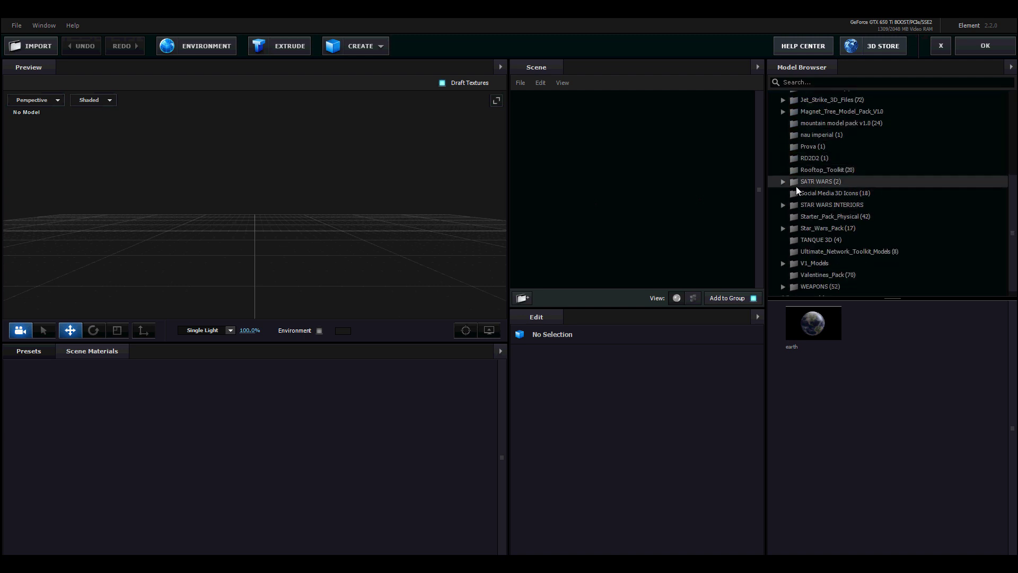
scroll(798, 185, "down", 1)
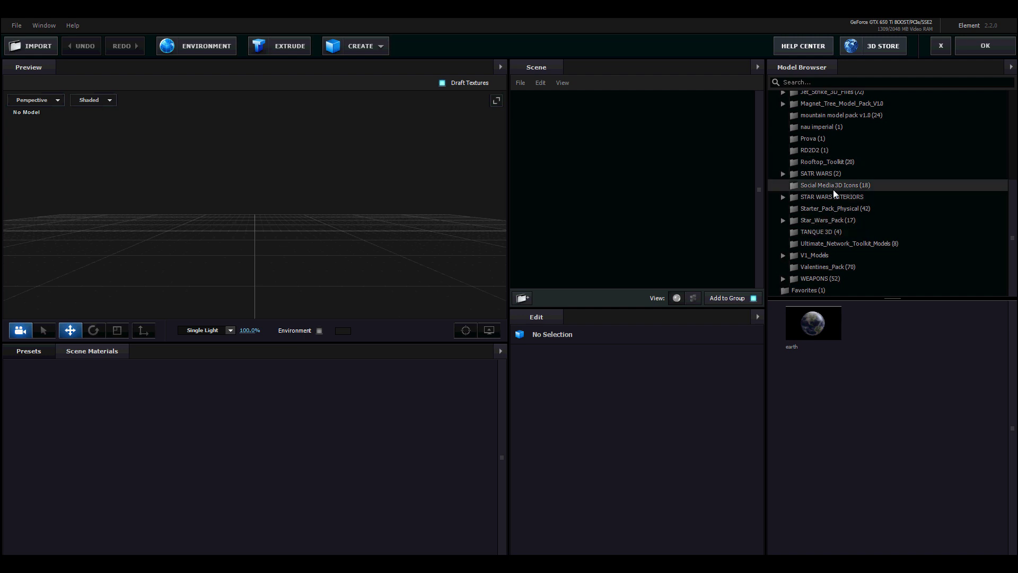
scroll(821, 133, "up", 5)
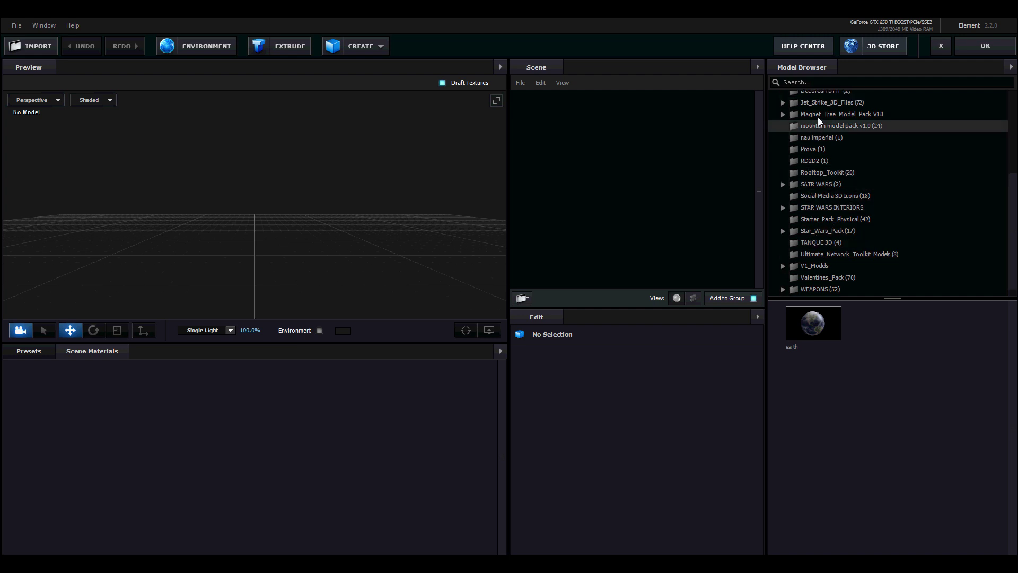
left_click(823, 190)
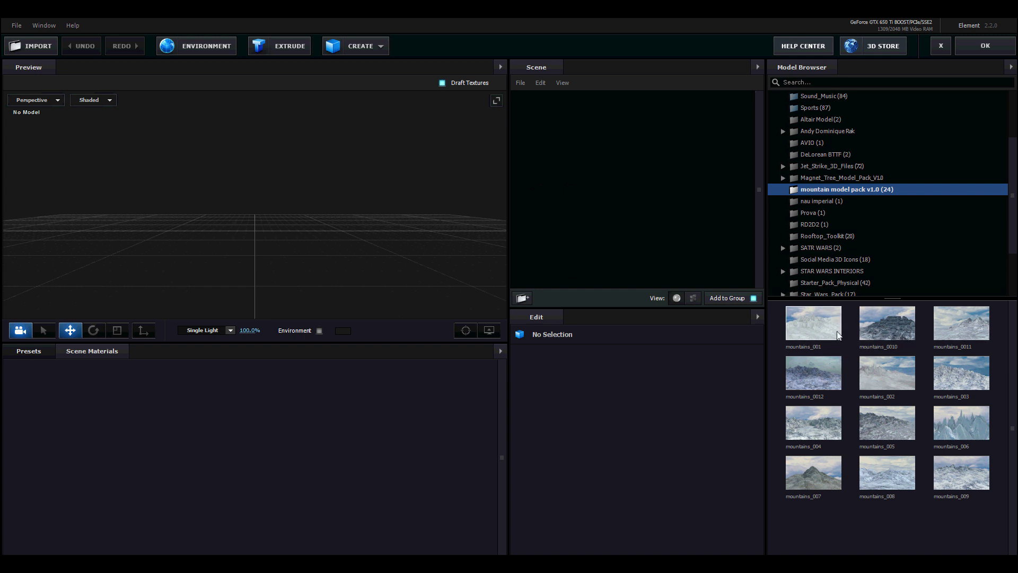
left_click(823, 480)
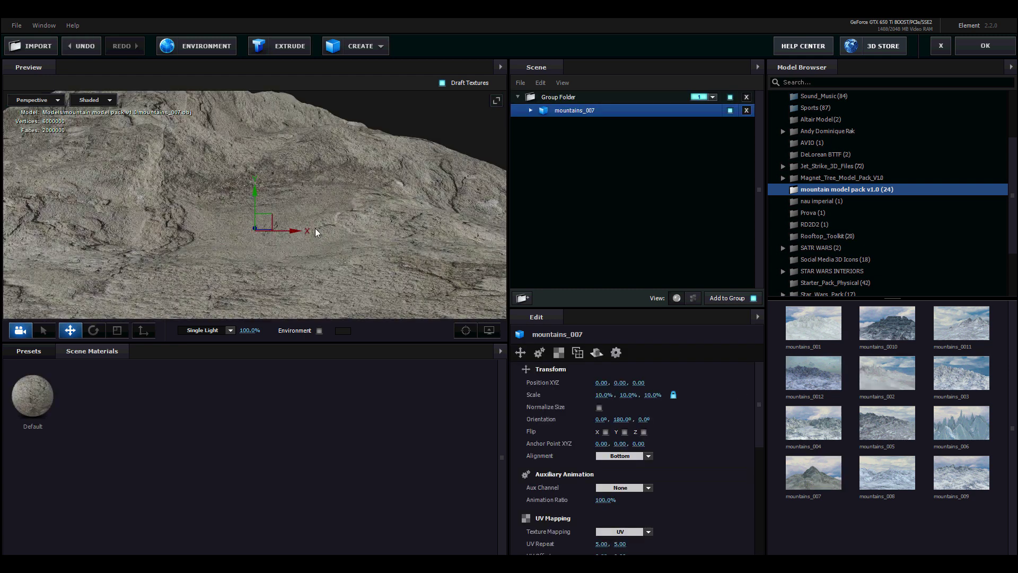
scroll(317, 232, "down", 3)
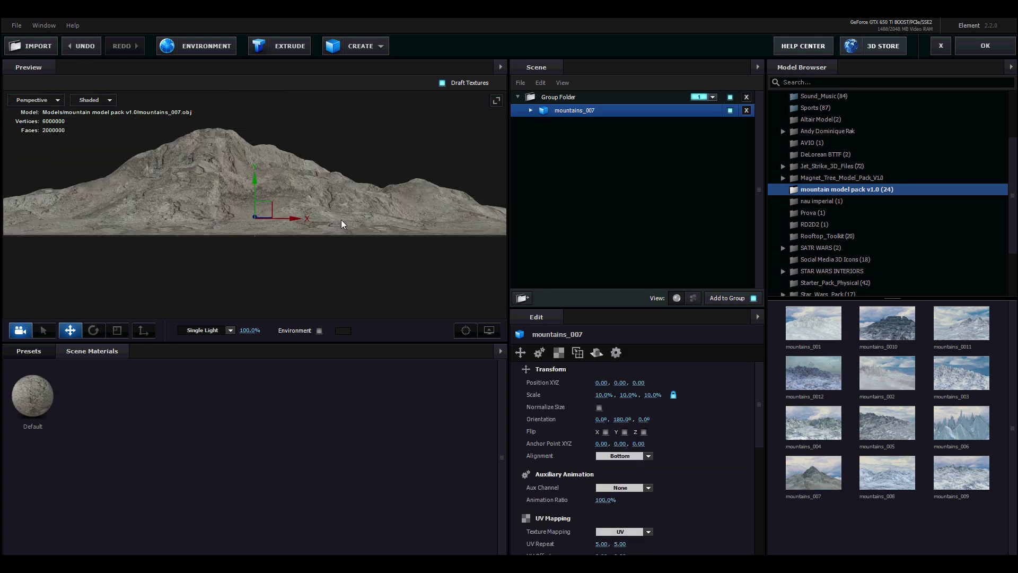
mouse_move(342, 223)
left_mouse_down()
mouse_move(201, 227)
mouse_move(361, 230)
left_mouse_up()
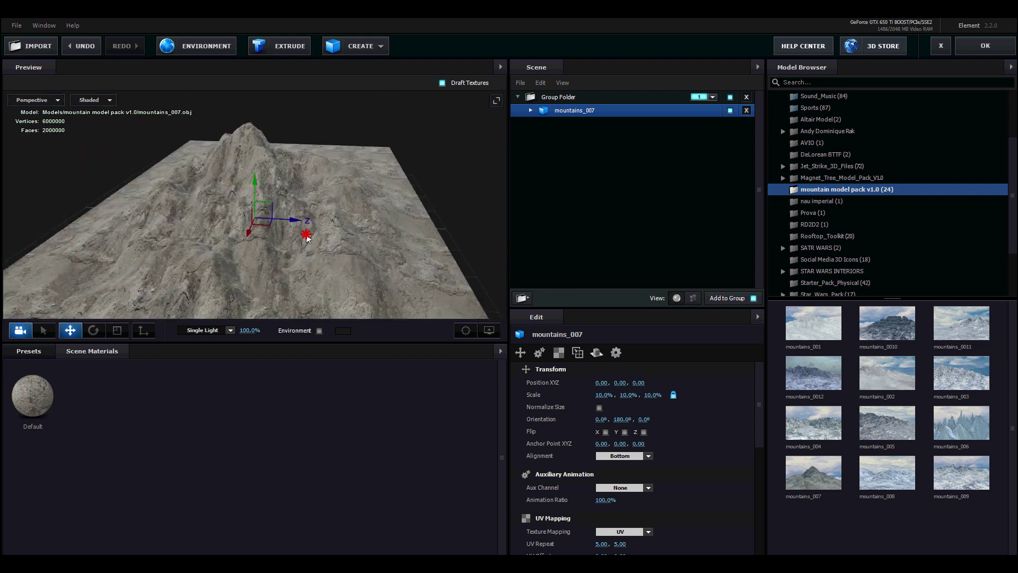
- Accept the Element scene and add a camera layer, Cámara 1, with a lens preset
left_click(986, 46)
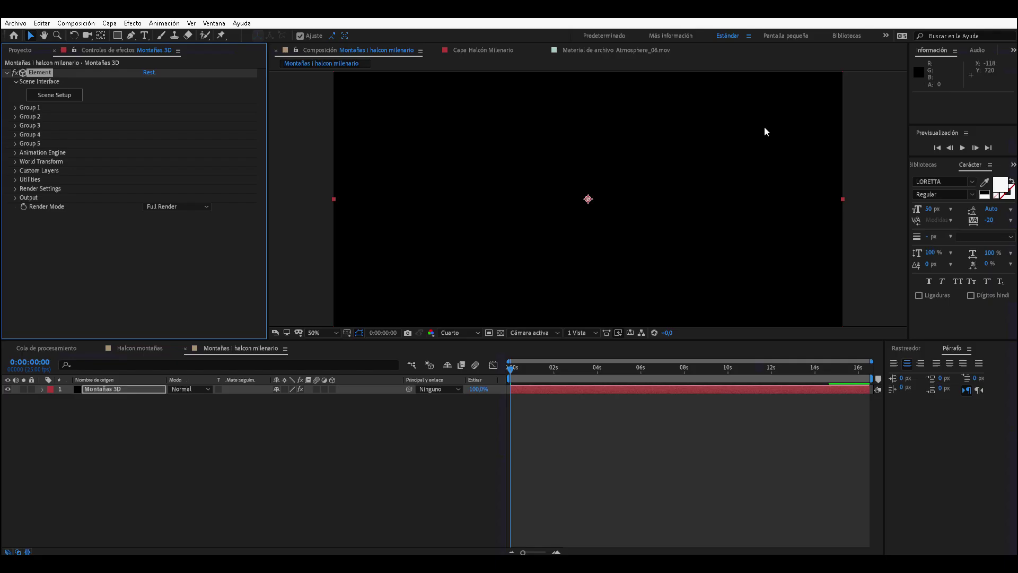
right_click(282, 442)
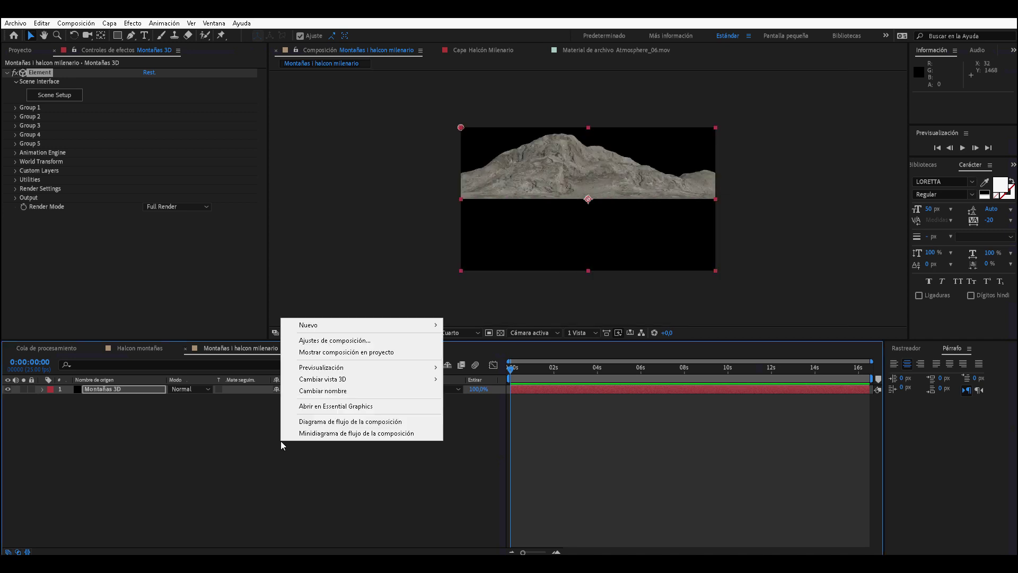
mouse_move(322, 327)
left_click(480, 375)
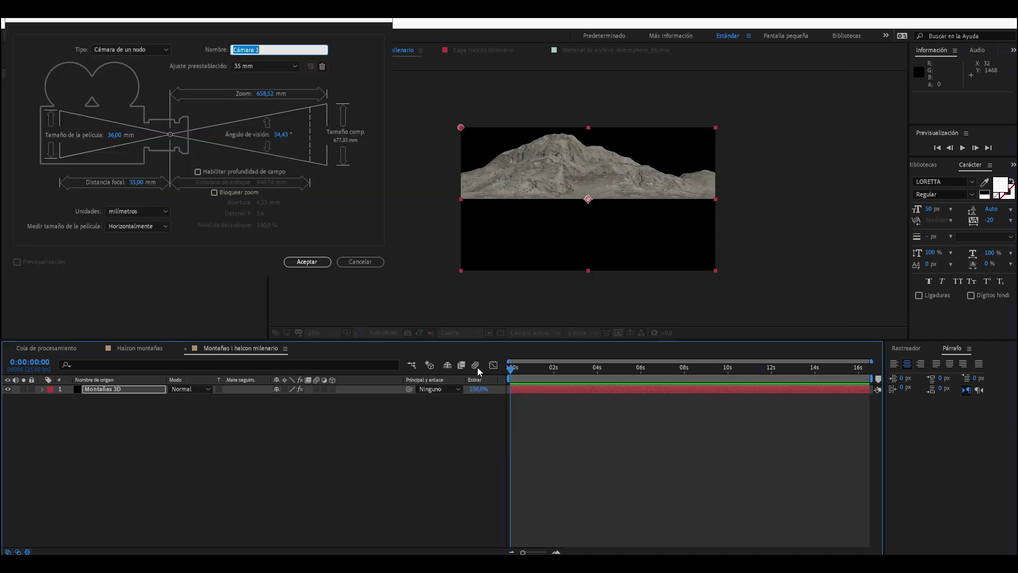
left_click(244, 66)
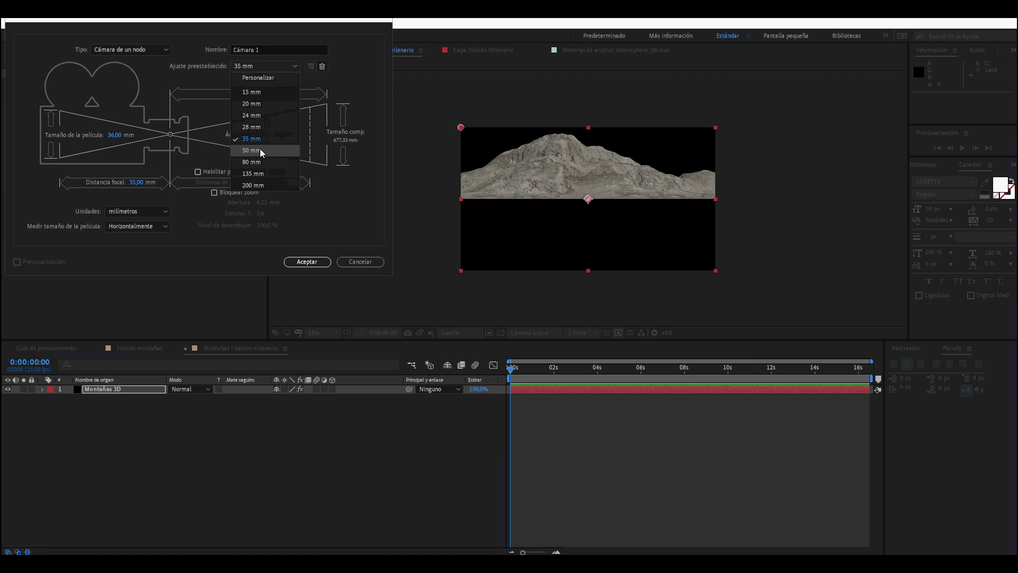
left_click(307, 262)
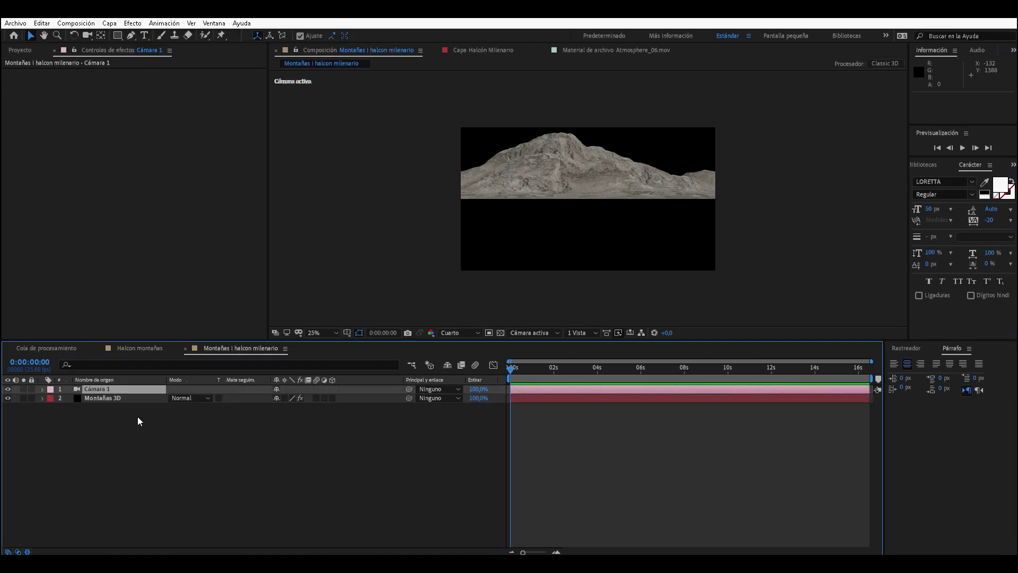
left_click(42, 390)
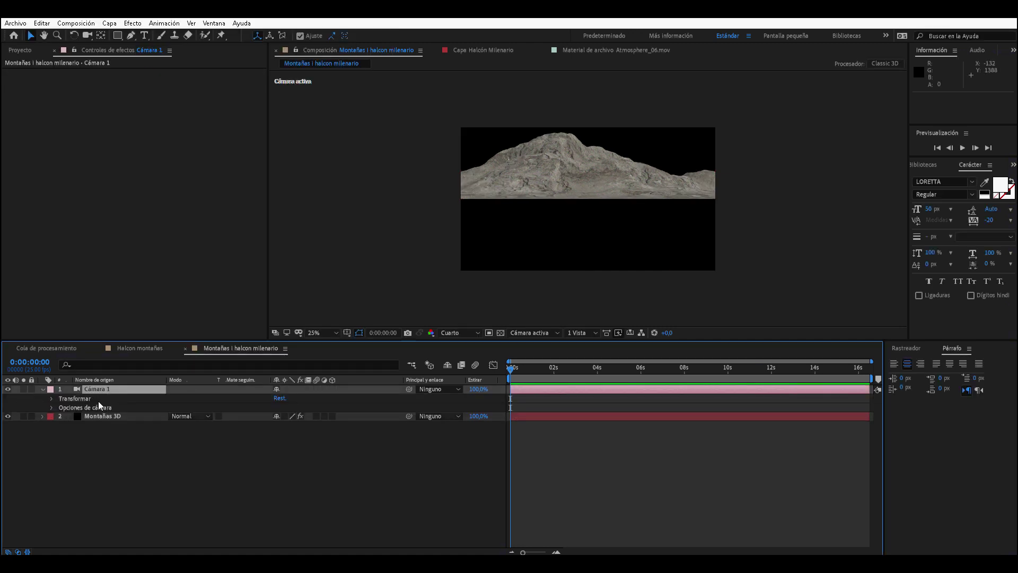
left_click(42, 390)
- Add a null object layer, Nulo 3
right_click(90, 424)
mouse_move(132, 432)
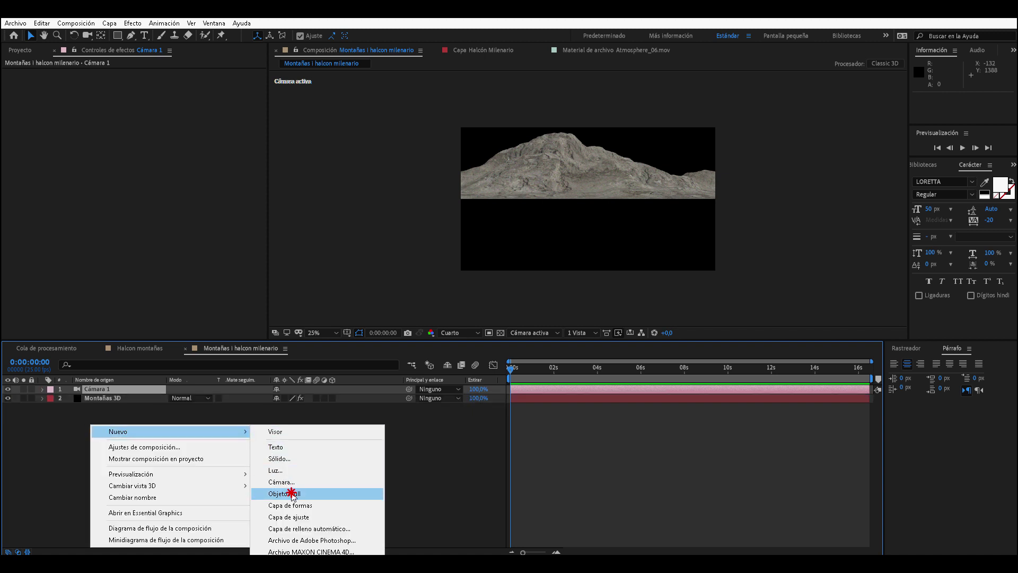
left_click(291, 494)
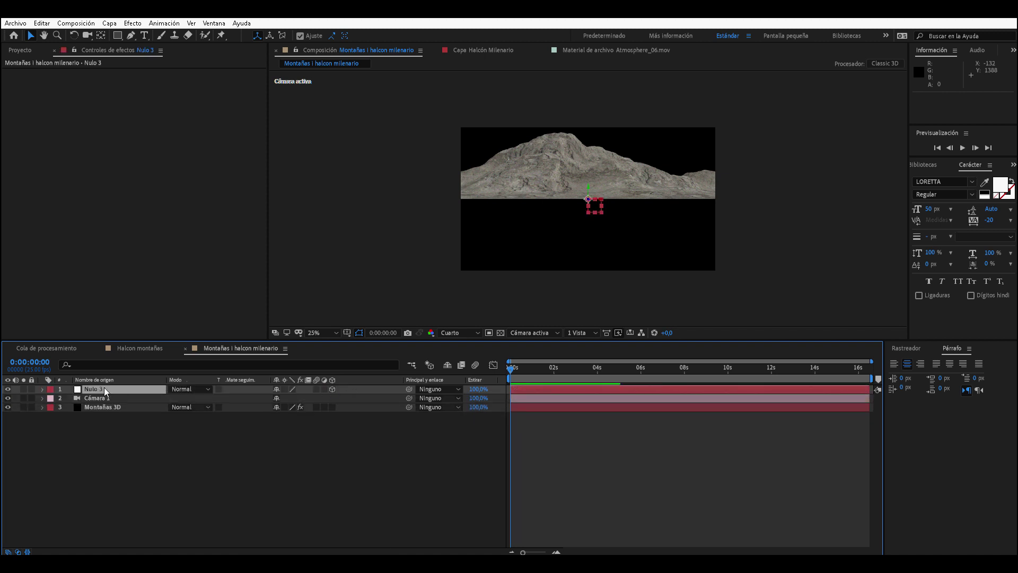
- Parent Cámara 1 to the null layer Nulo 3
mouse_move(409, 398)
left_mouse_down()
mouse_move(386, 407)
mouse_move(377, 433)
mouse_move(115, 408)
left_mouse_up()
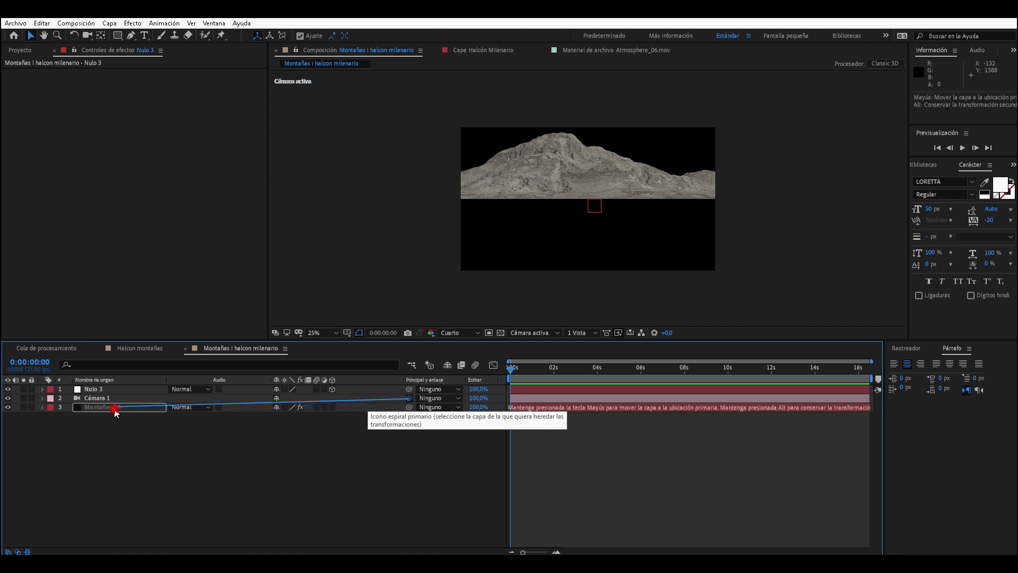
left_click_drag(115, 408, 98, 390)
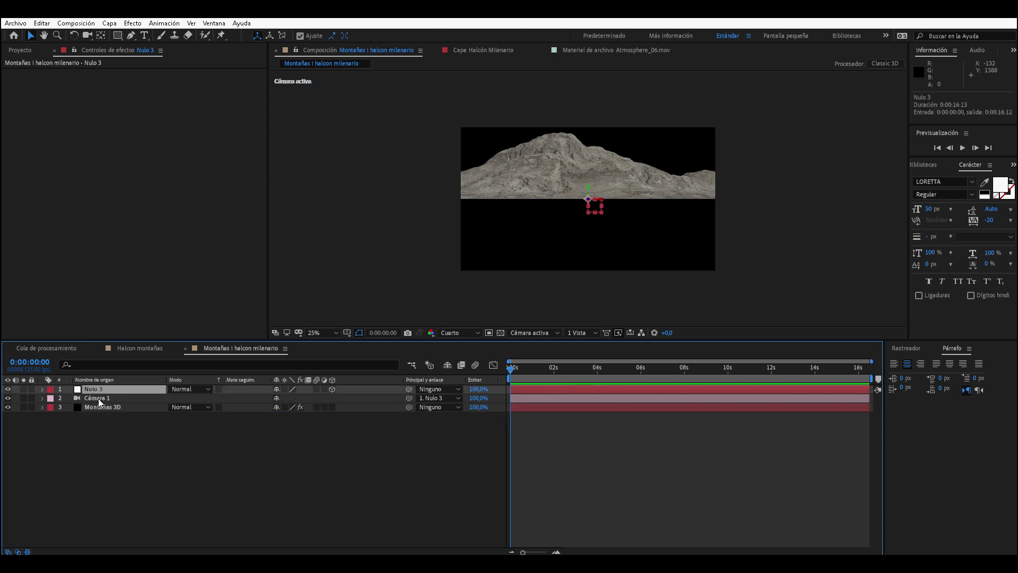
left_click(104, 401)
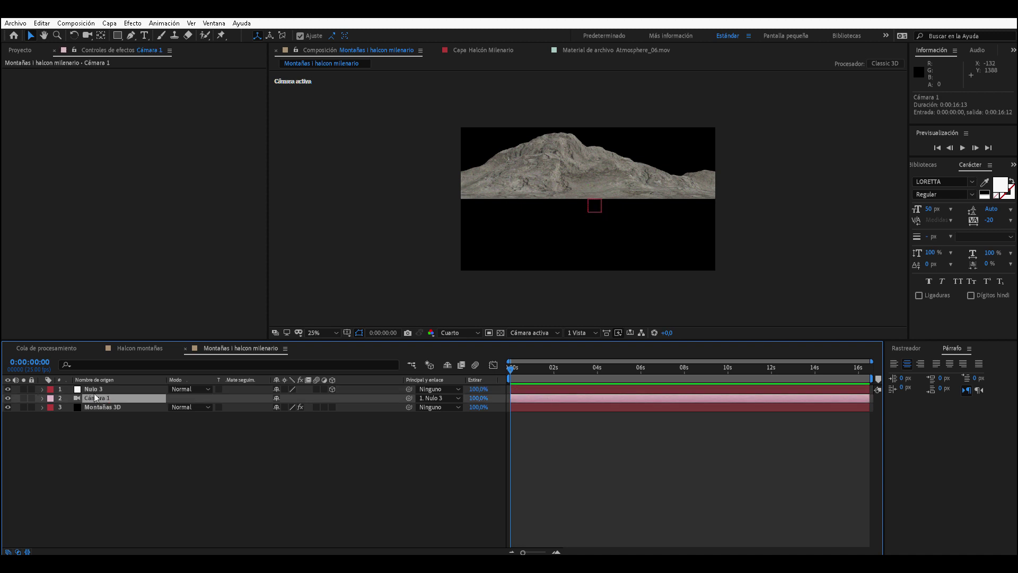
left_click(42, 390)
- Reposition Nulo 3 in height and depth to frame the mountain, then select Montañas 3D
key("p")
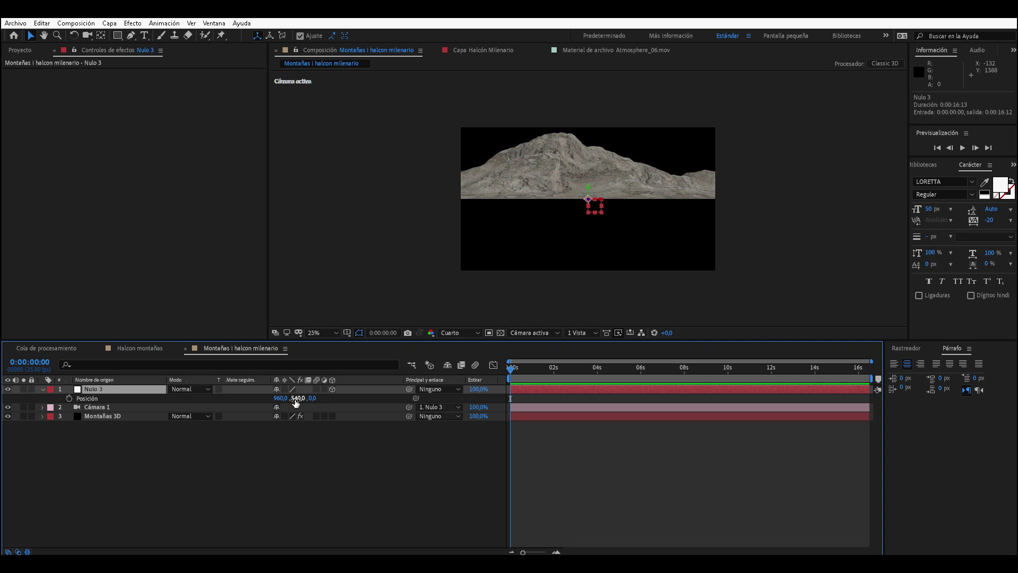
left_click_drag(297, 402, 314, 415)
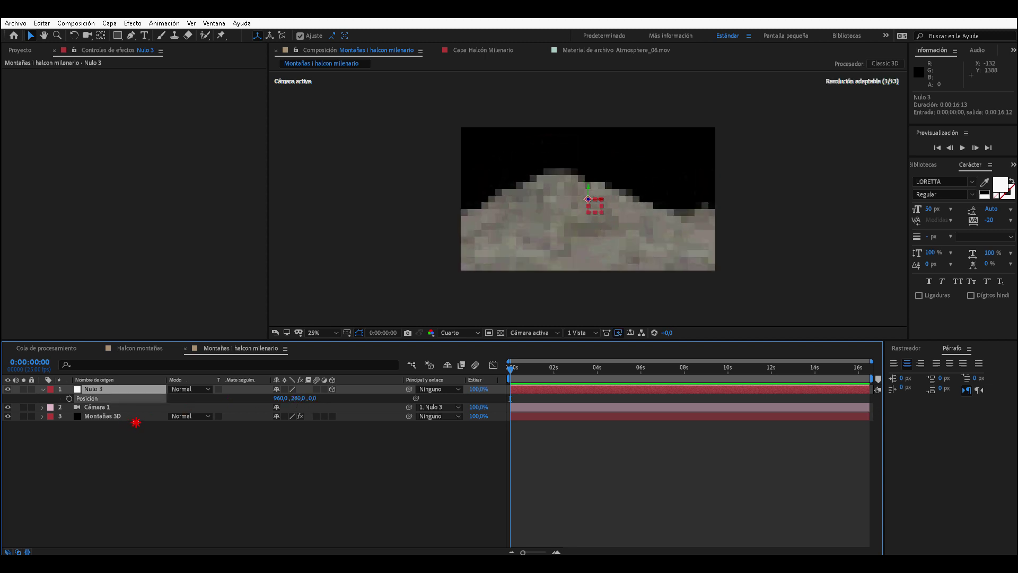
mouse_move(312, 398)
left_mouse_down()
mouse_move(173, 405)
mouse_move(279, 408)
mouse_move(205, 390)
mouse_move(215, 397)
left_mouse_up()
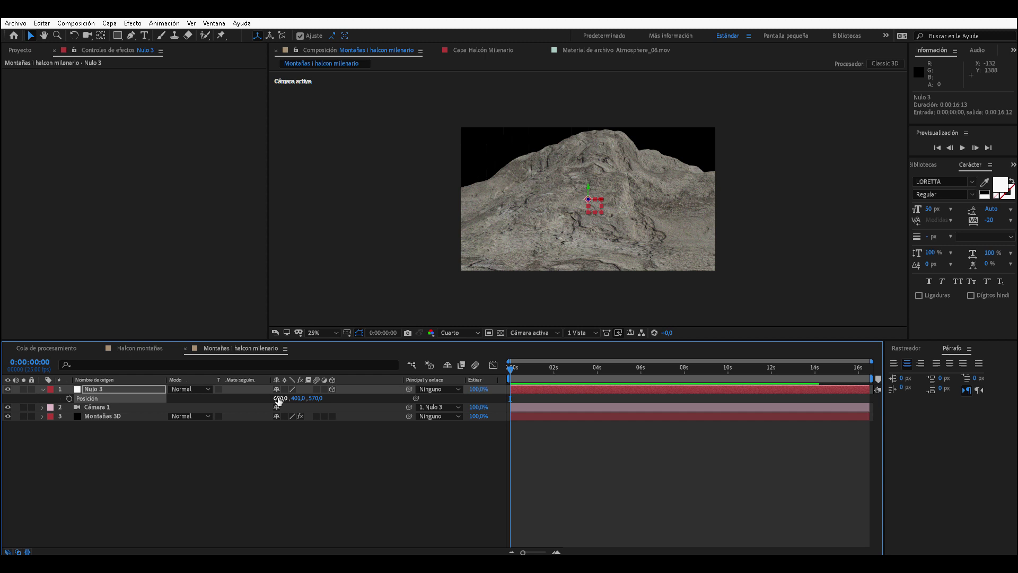
left_click(43, 390)
left_click(279, 399)
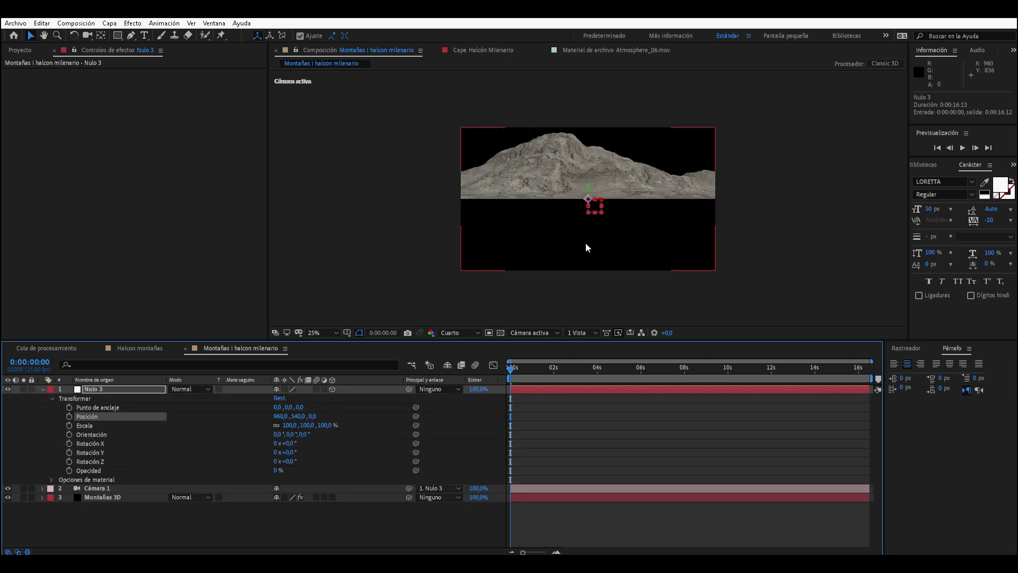
key("u")
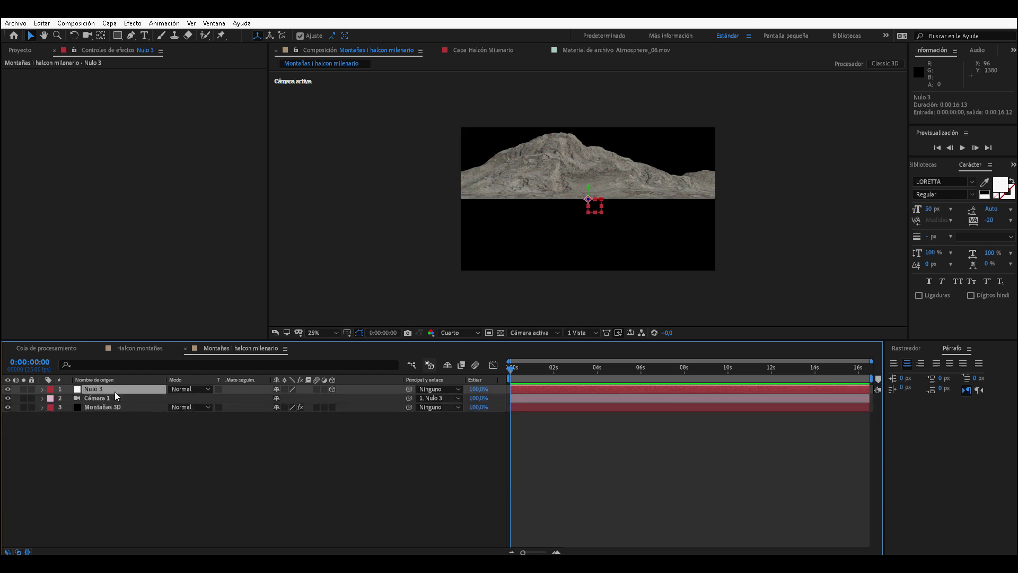
key("p")
mouse_move(313, 397)
left_mouse_down()
mouse_move(237, 404)
mouse_move(286, 390)
left_mouse_up()
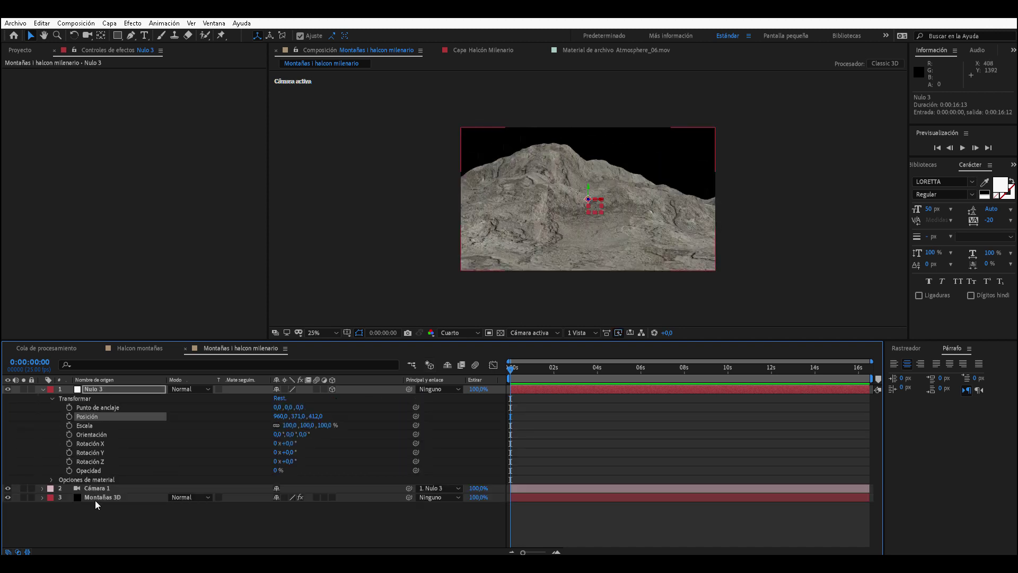
left_click(43, 389)
left_click(101, 407)
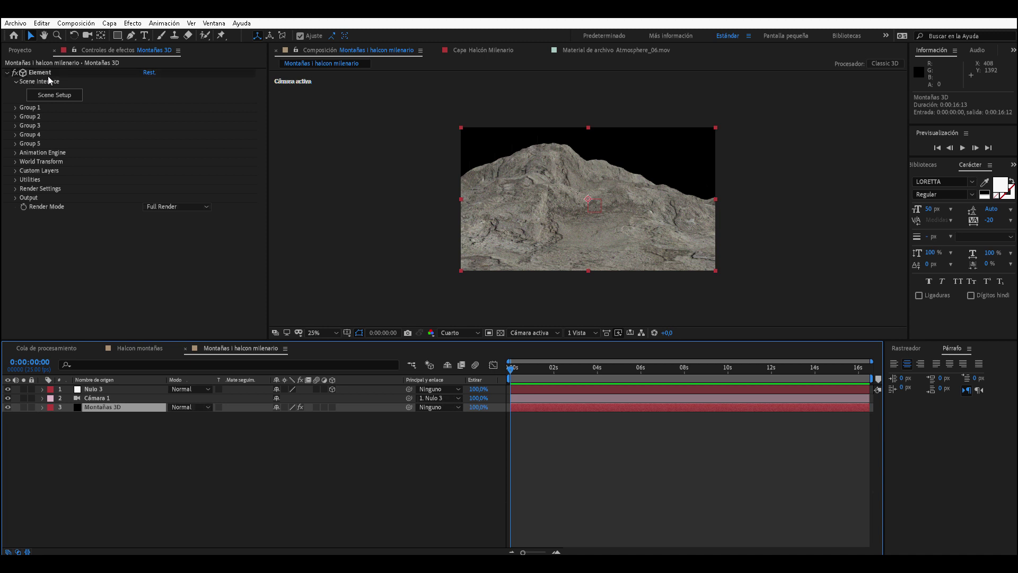
- Rotate the mountain model +93° on Y and move it to position 1463, 540
left_click(16, 107)
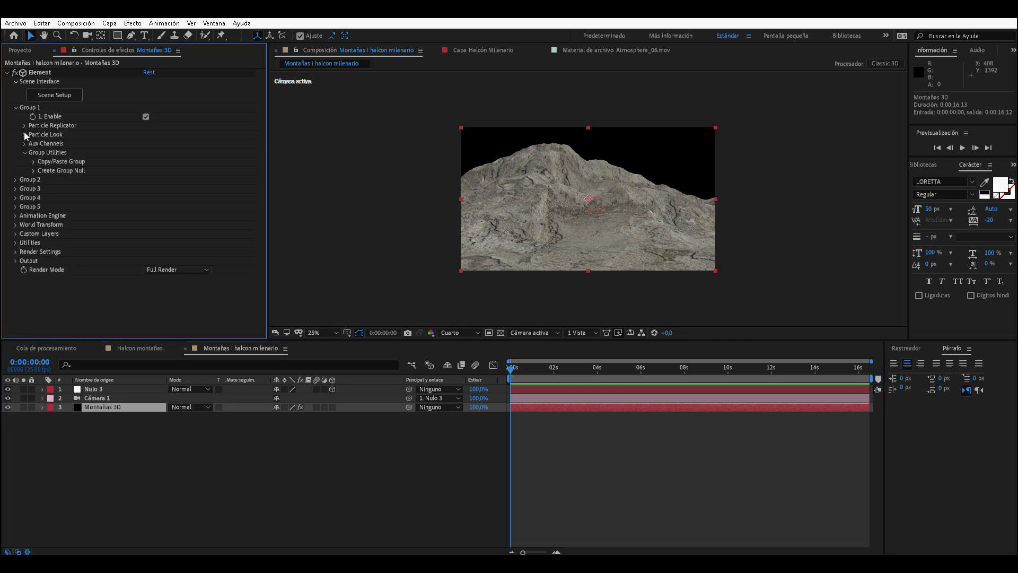
left_click(24, 126)
left_click(34, 171)
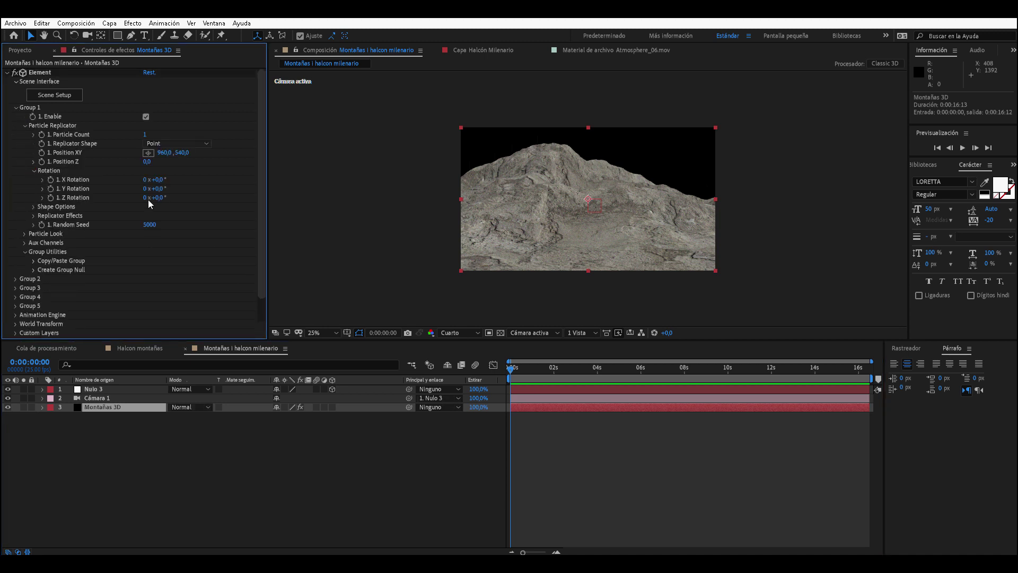
left_click_drag(159, 190, 205, 190)
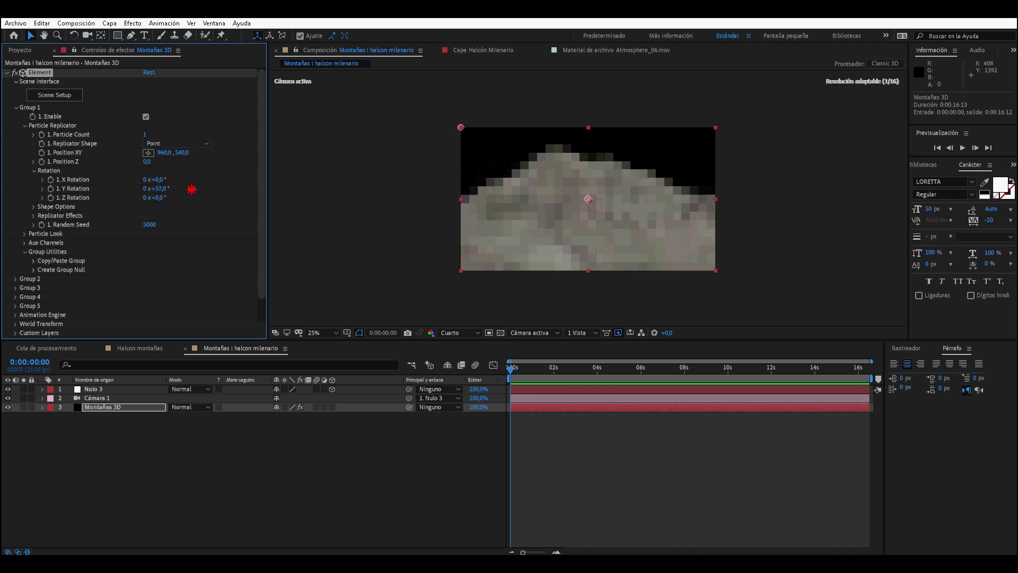
left_click_drag(178, 189, 167, 191)
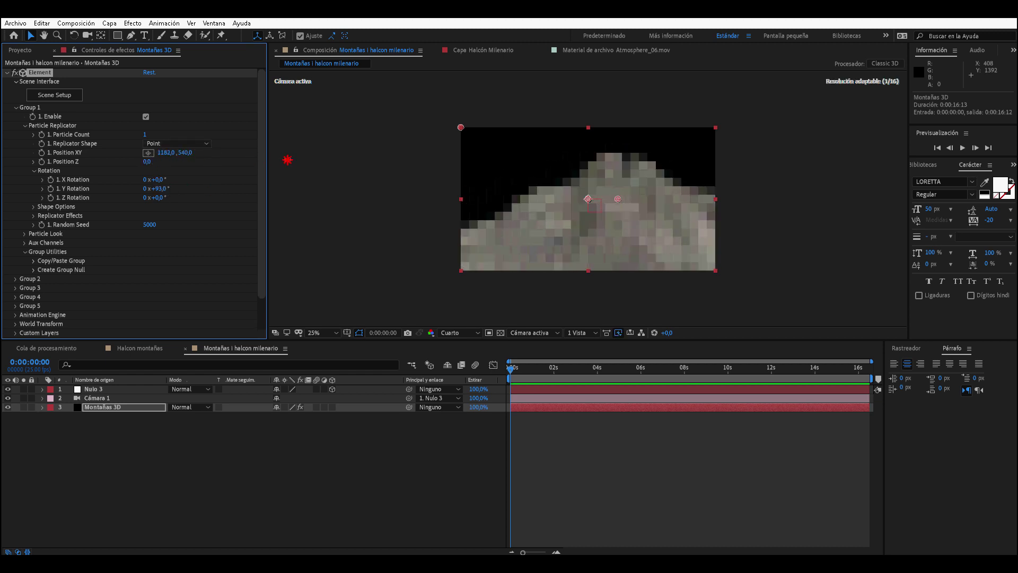
left_click_drag(181, 154, 286, 159)
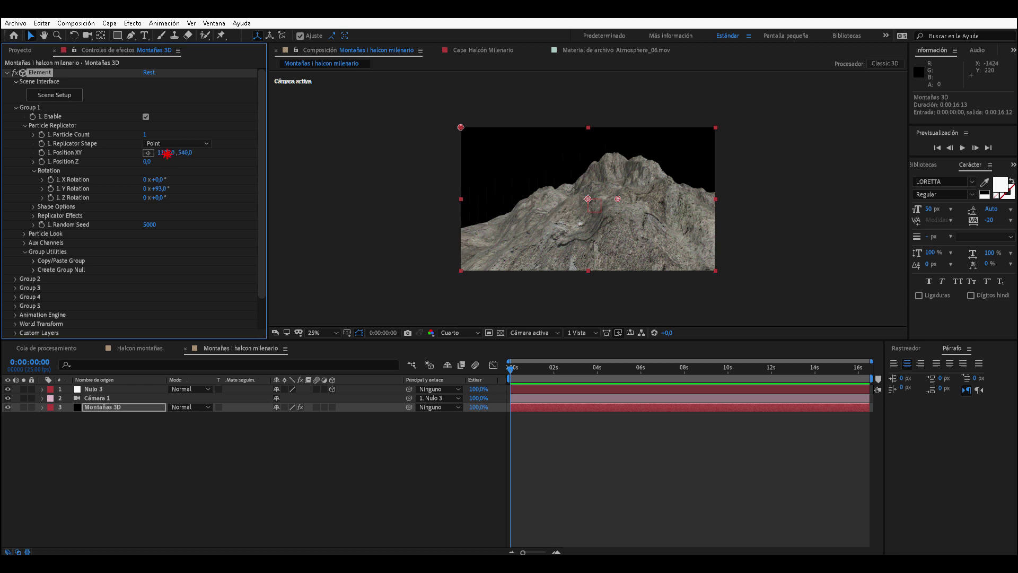
left_click_drag(166, 153, 330, 160)
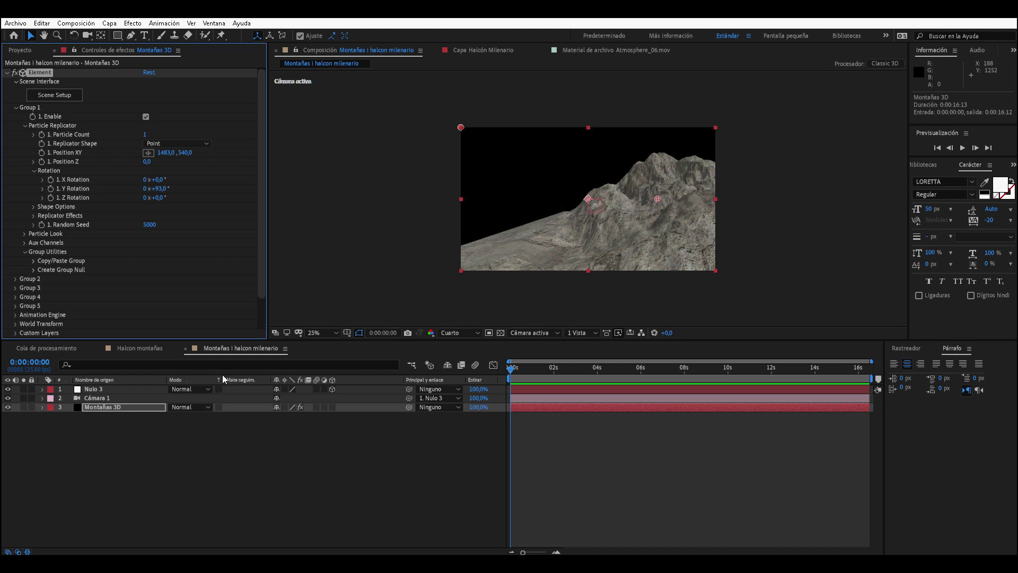
key("u")
key("u")
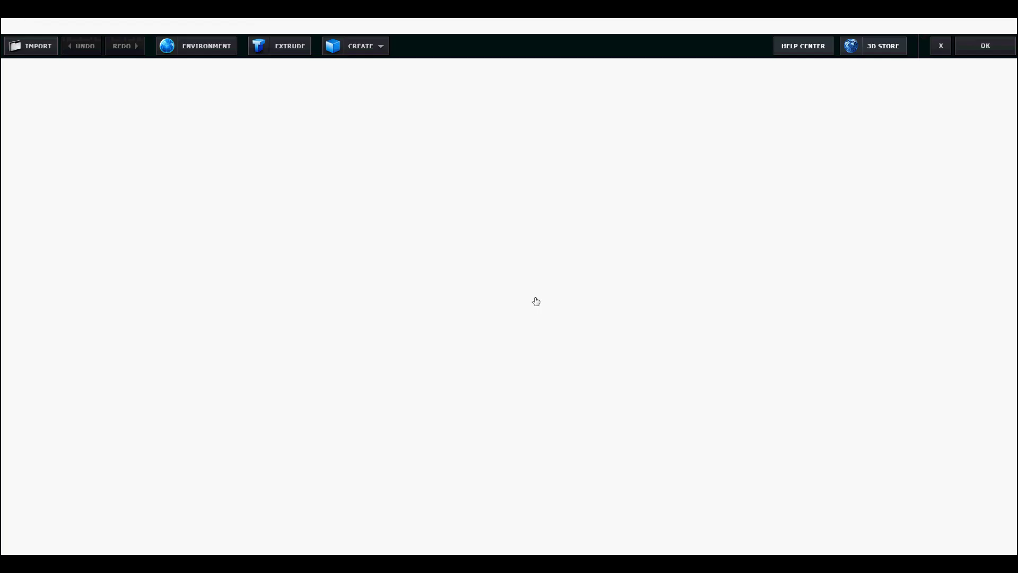
- Duplicate mountains_007 and offset the copies along Z and X to widen the range
scroll(313, 236, "down", 3)
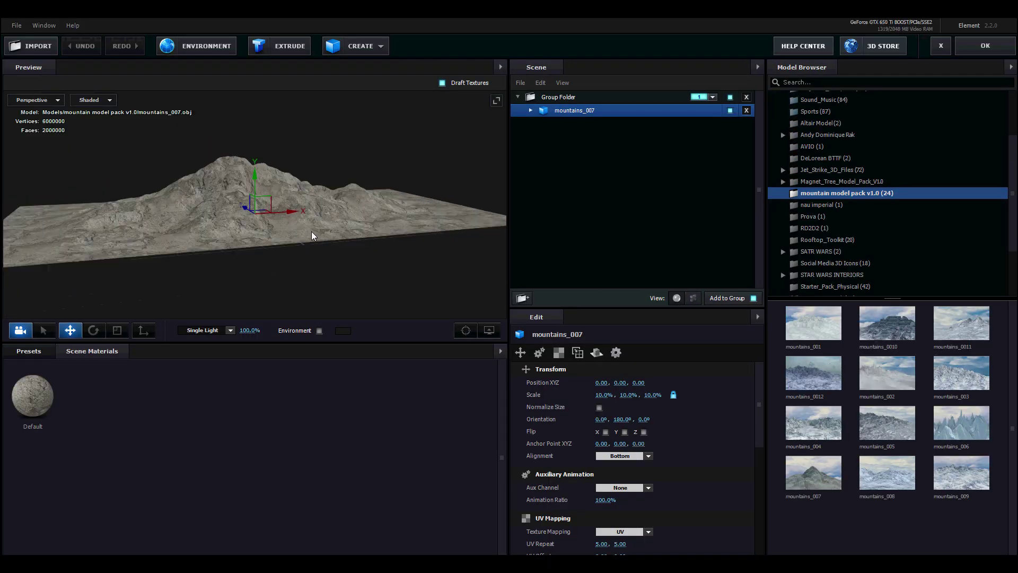
mouse_move(281, 228)
left_mouse_down()
mouse_move(331, 230)
mouse_move(305, 231)
left_mouse_up()
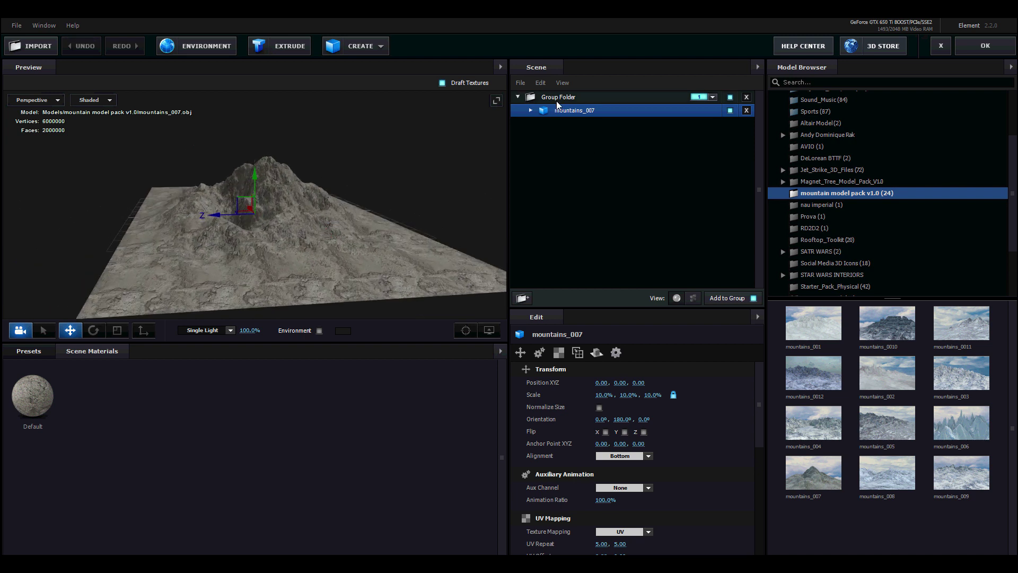
key("ctrl+d")
mouse_move(230, 218)
left_mouse_down()
mouse_move(37, 222)
mouse_move(196, 178)
left_mouse_up()
key("ctrl+d")
left_click(93, 330)
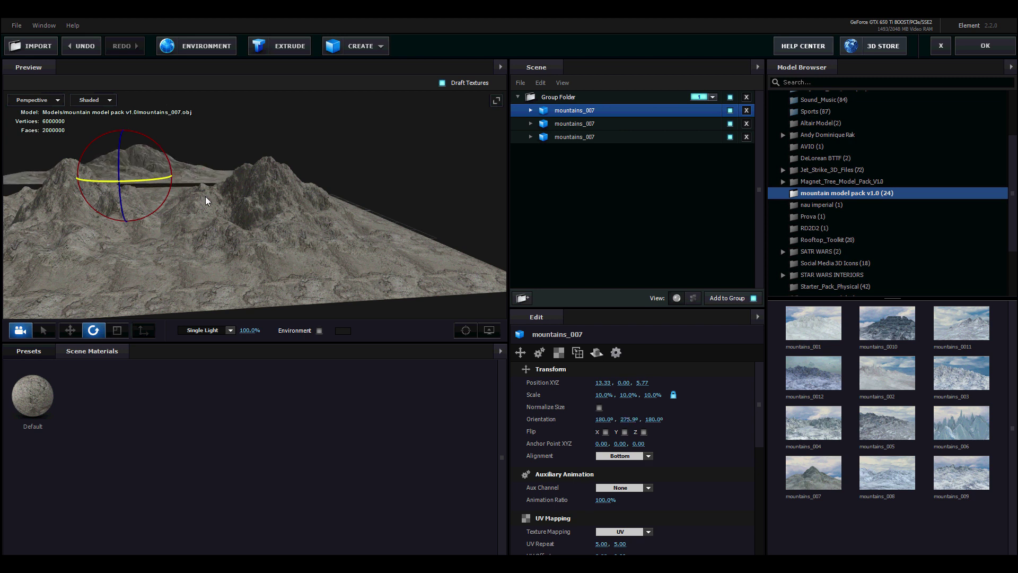
left_click(69, 331)
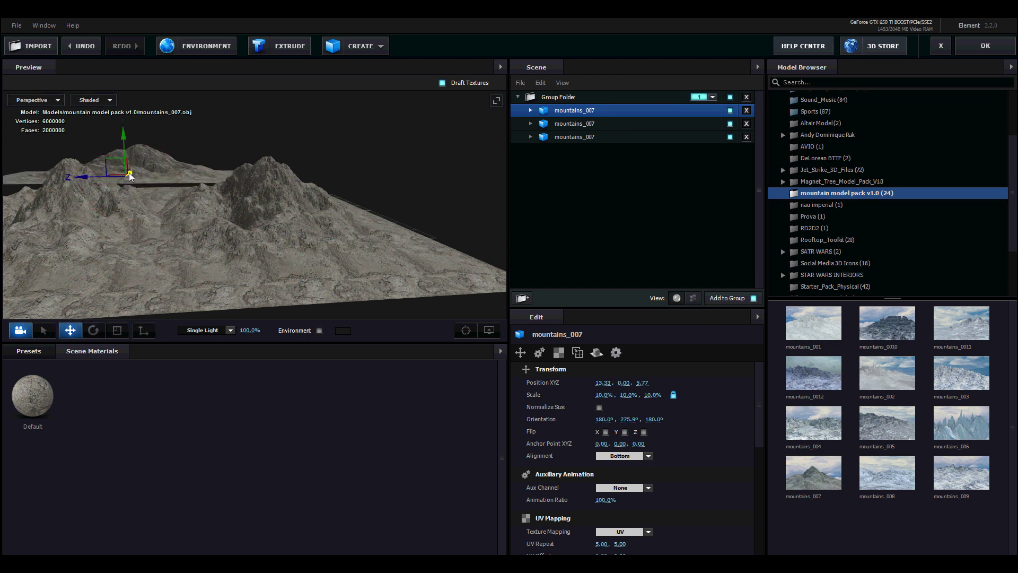
mouse_move(130, 173)
left_mouse_down()
mouse_move(124, 186)
mouse_move(219, 196)
mouse_move(233, 208)
mouse_move(234, 198)
mouse_move(63, 149)
left_mouse_up()
left_click(117, 331)
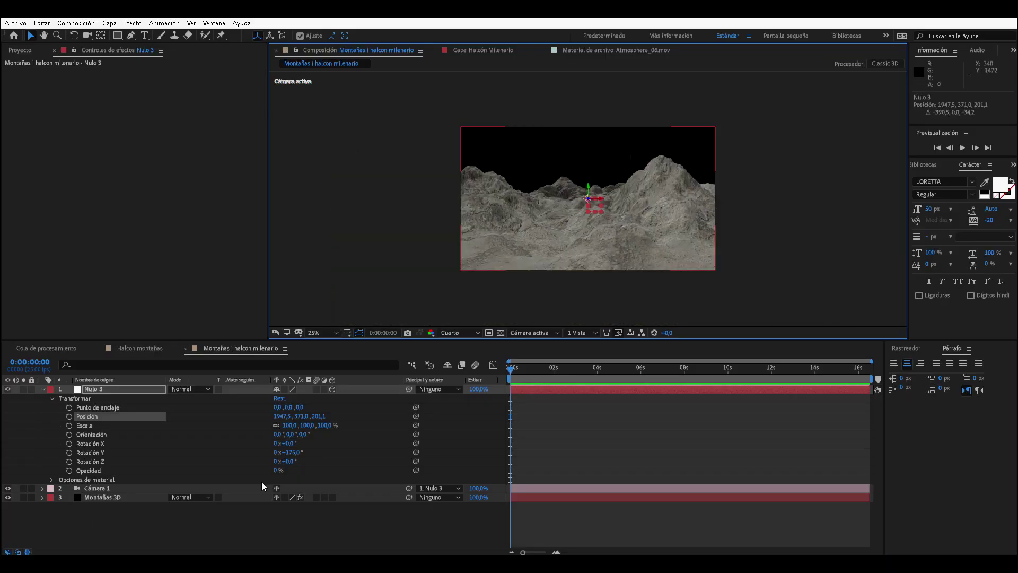
- Add a parallel light, Luz Paralelo 1, at 162% intensity with shadow casting on
left_click(43, 389)
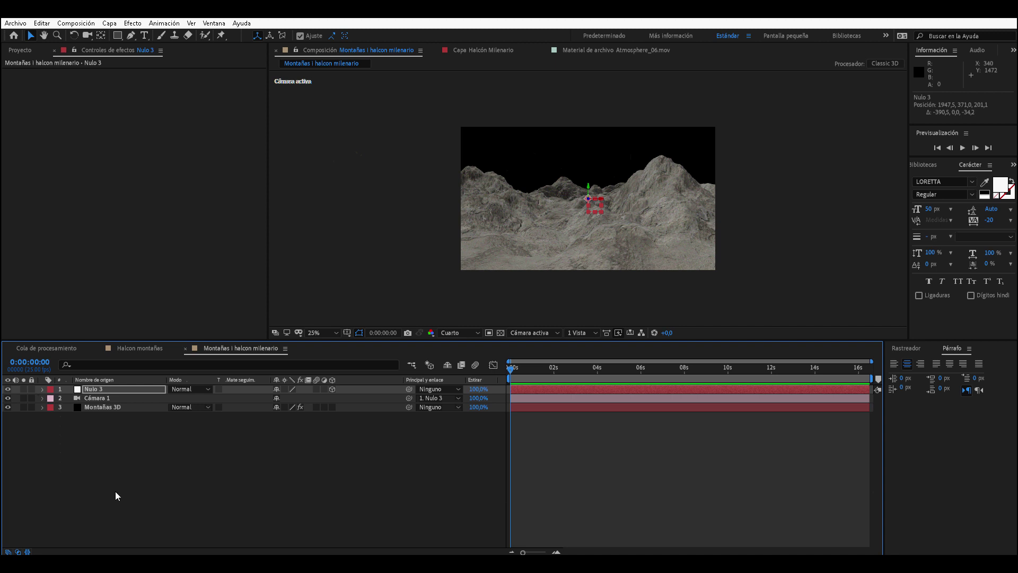
right_click(107, 437)
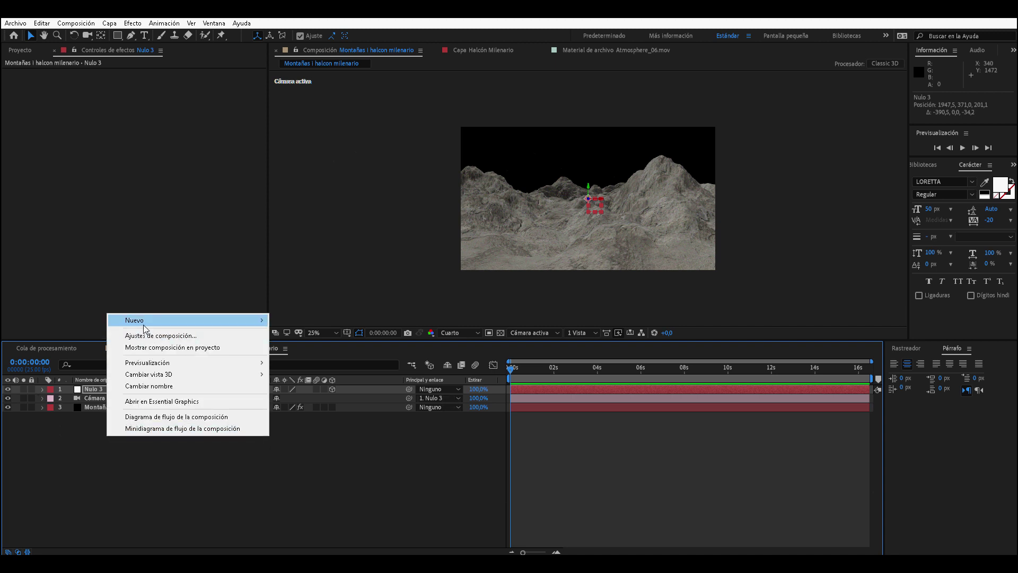
mouse_move(145, 327)
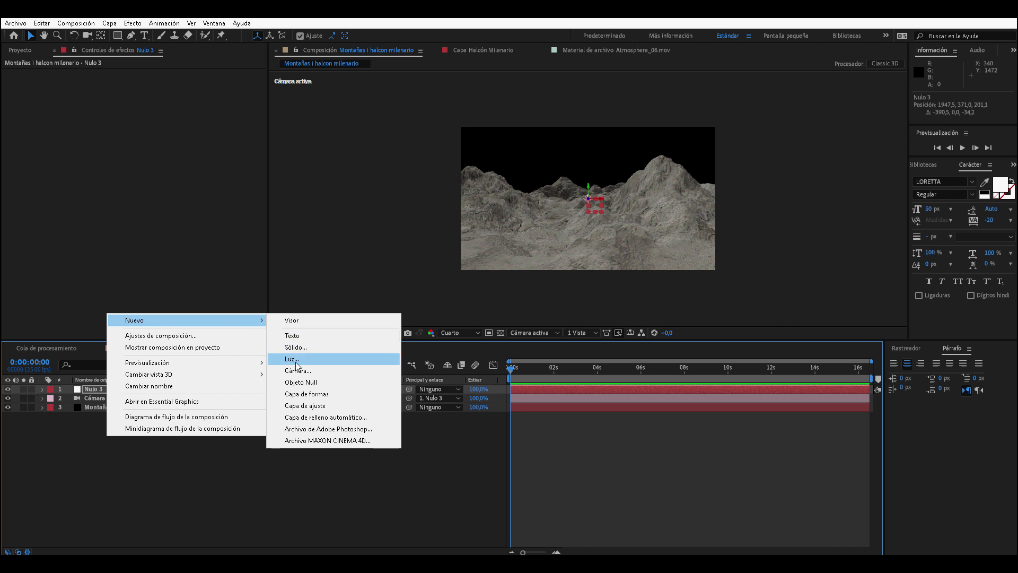
left_click(292, 359)
left_click(125, 61)
left_click(116, 96)
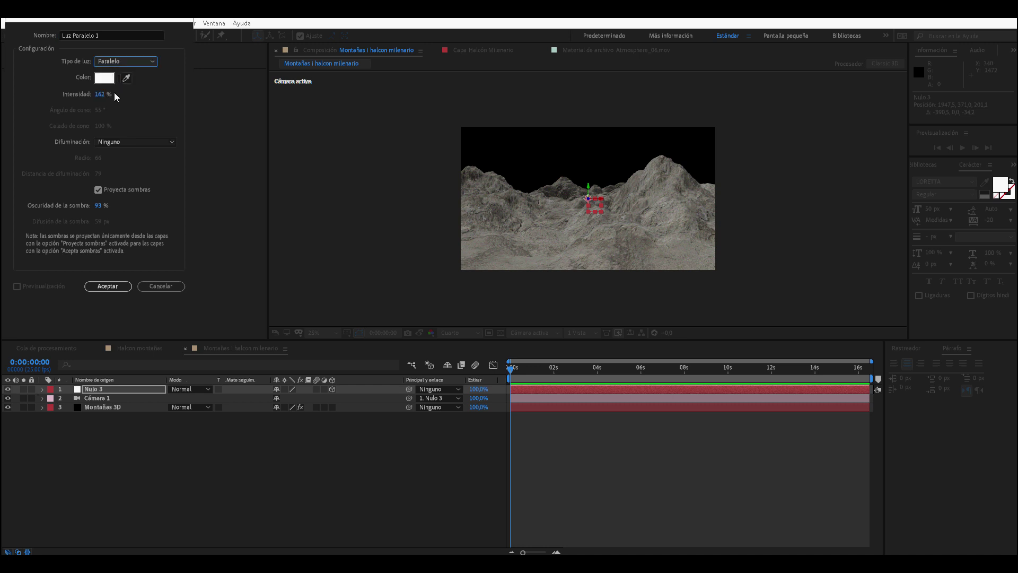
left_click(108, 286)
- Drag Luz Paralelo 1 across the viewer so it rakes the ridges from the side
left_click(714, 220)
mouse_move(715, 218)
left_mouse_down()
mouse_move(558, 223)
mouse_move(515, 239)
mouse_move(514, 250)
left_mouse_up()
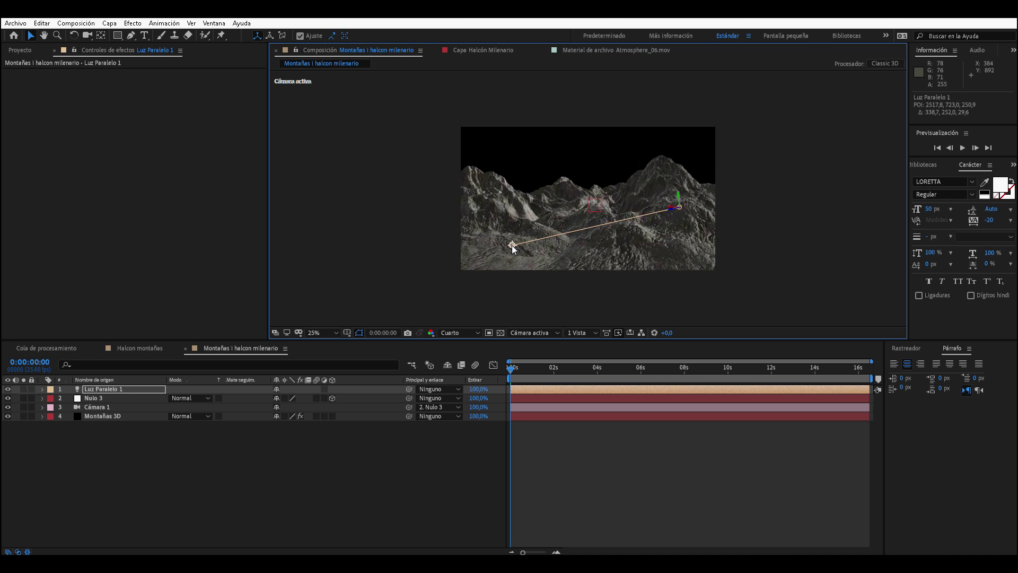
left_click_drag(513, 249, 440, 217)
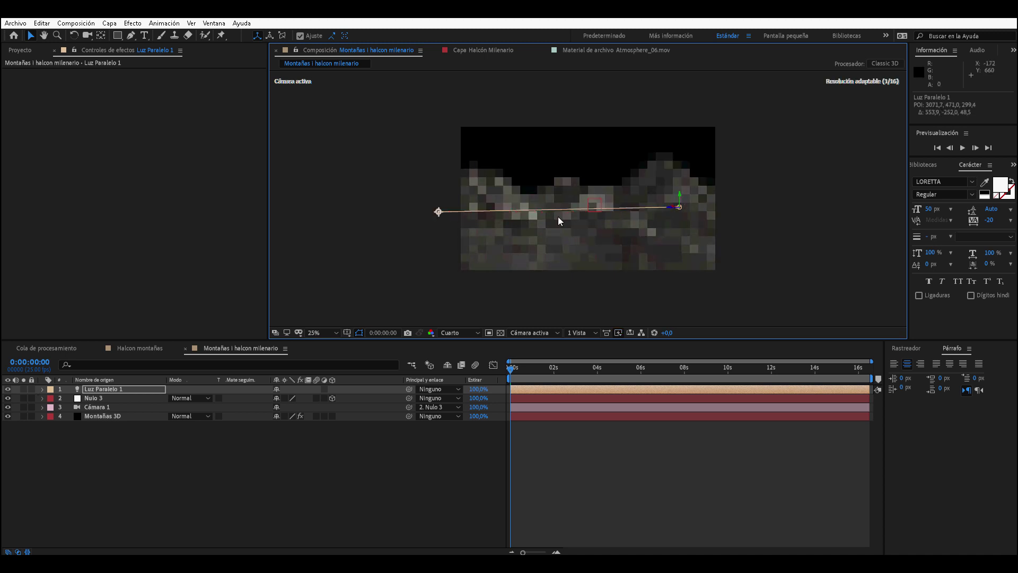
mouse_move(440, 215)
left_mouse_down()
mouse_move(521, 176)
mouse_move(589, 163)
mouse_move(678, 257)
mouse_move(631, 264)
left_mouse_up()
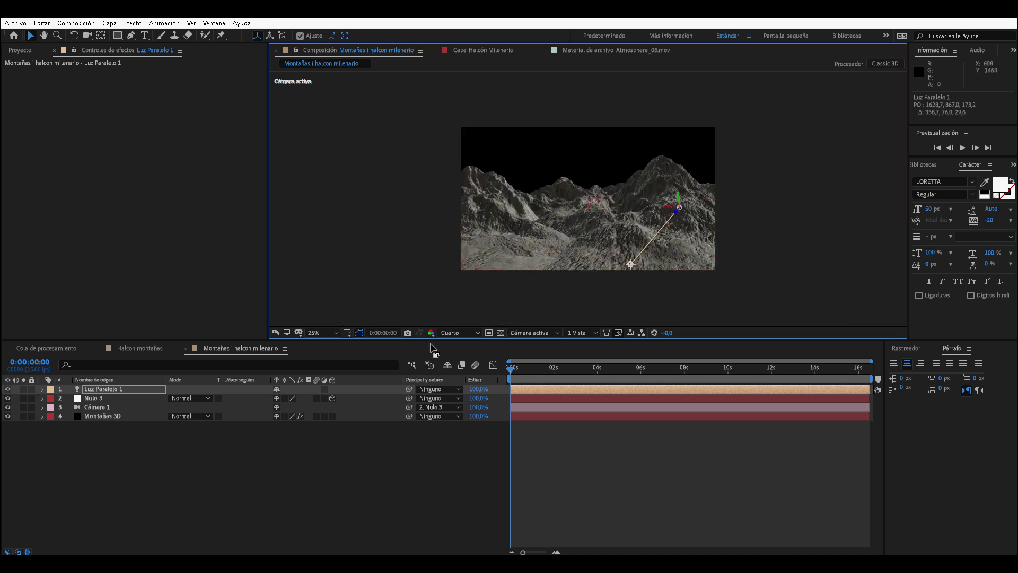
key("period")
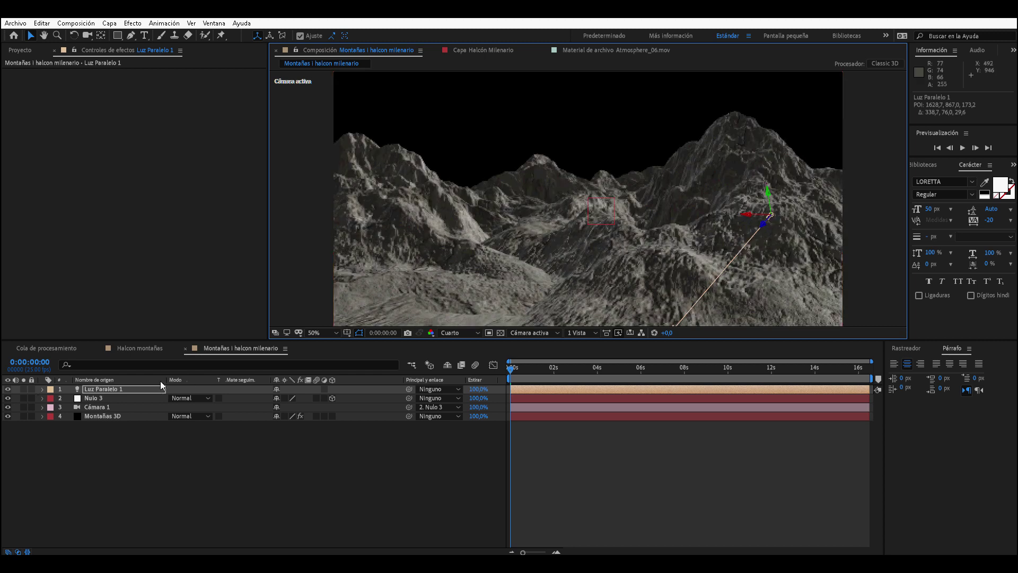
- Enable Element shadows with Map Size 4096 and Parallel Light Shadow Size 4096
left_click(104, 416)
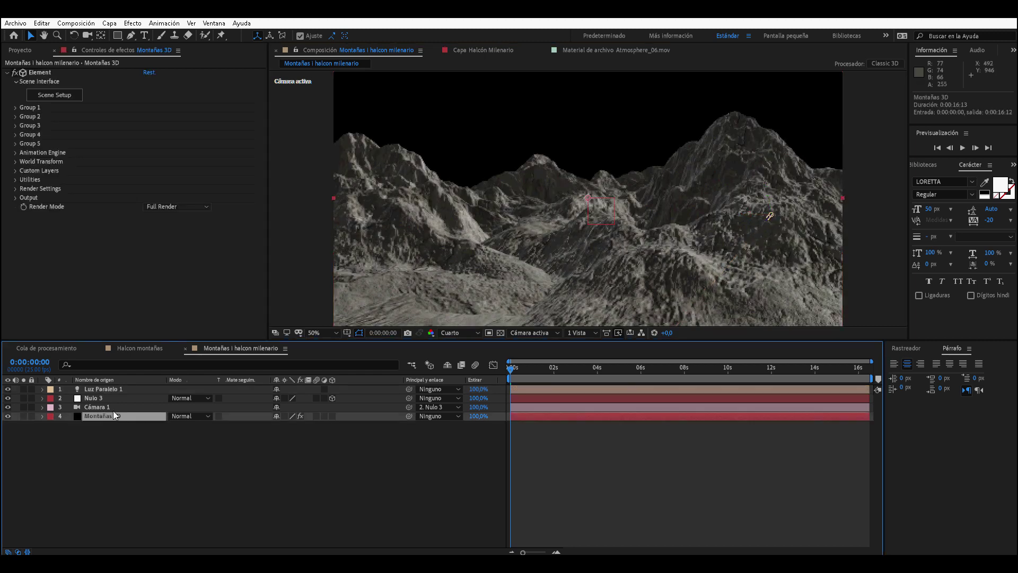
left_click(15, 190)
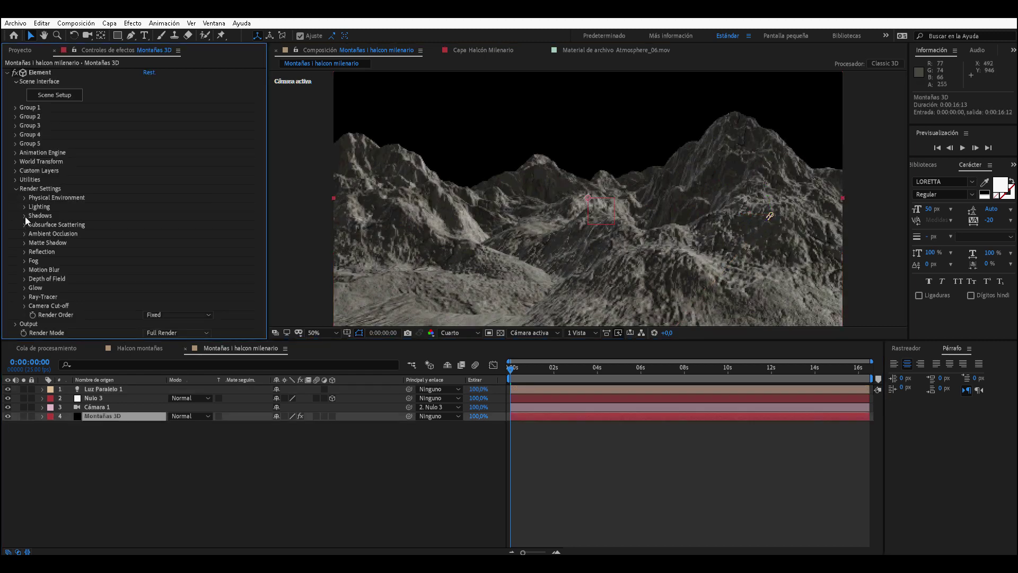
left_click(24, 216)
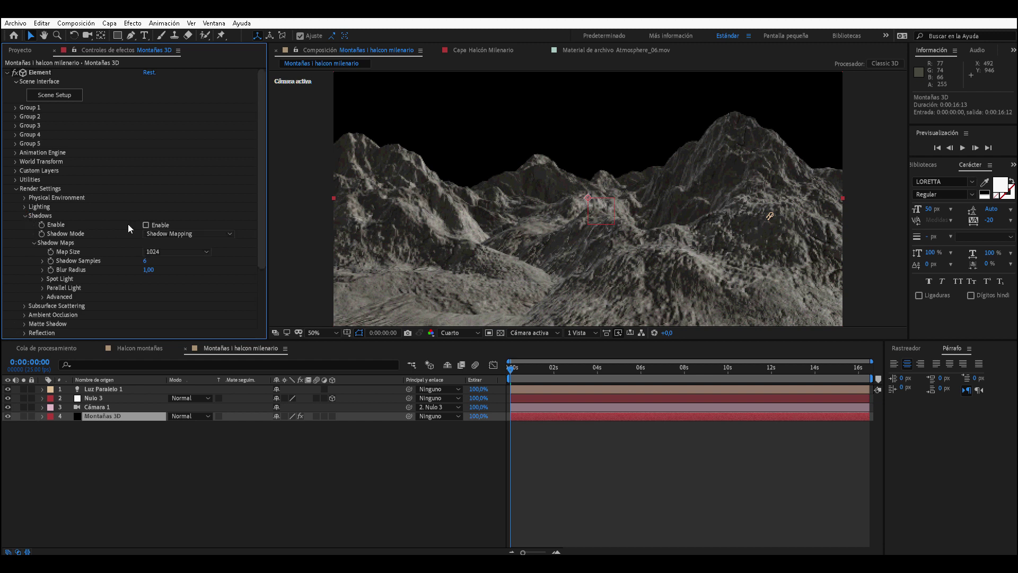
left_click(146, 225)
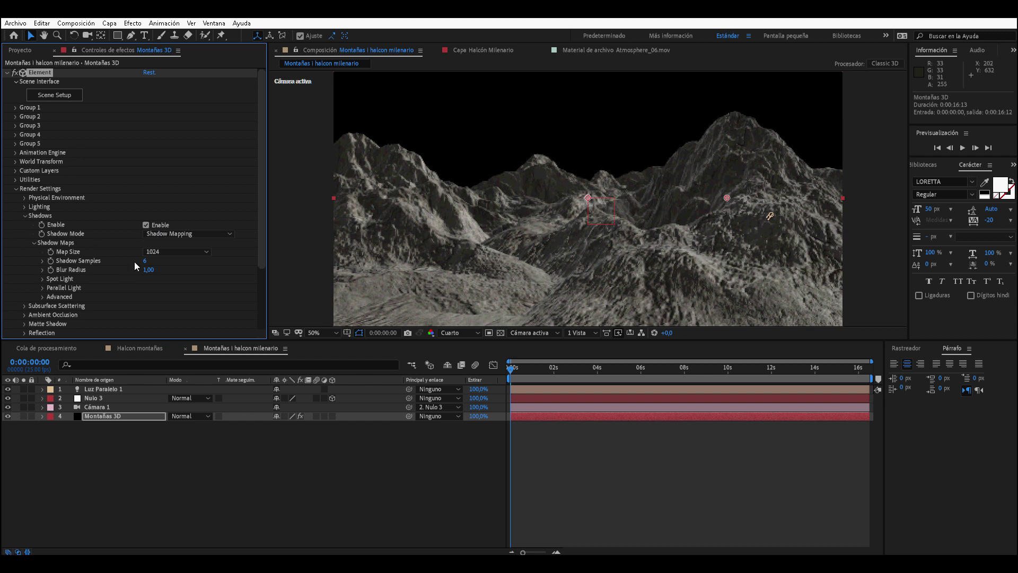
left_click(176, 252)
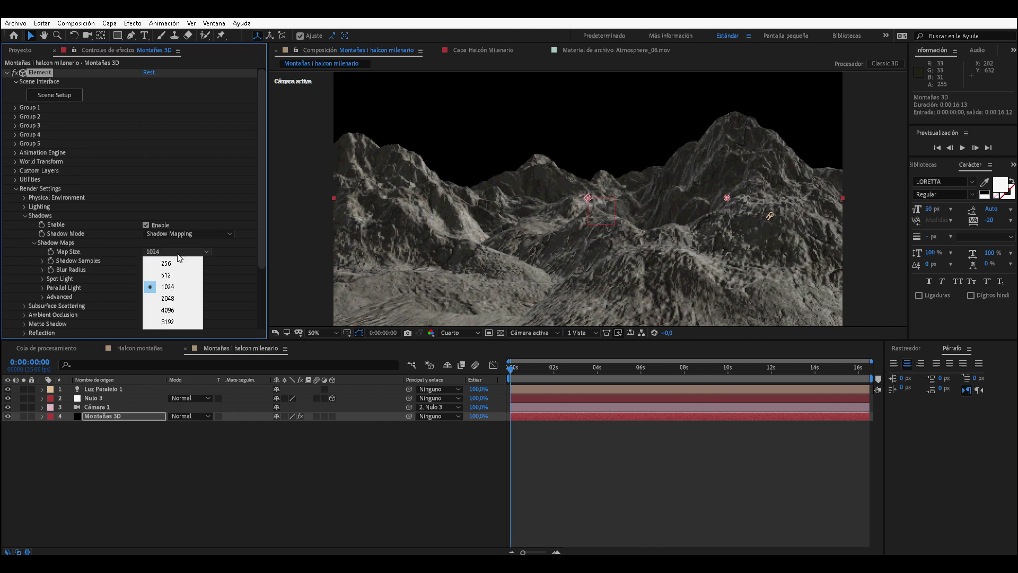
left_click(174, 313)
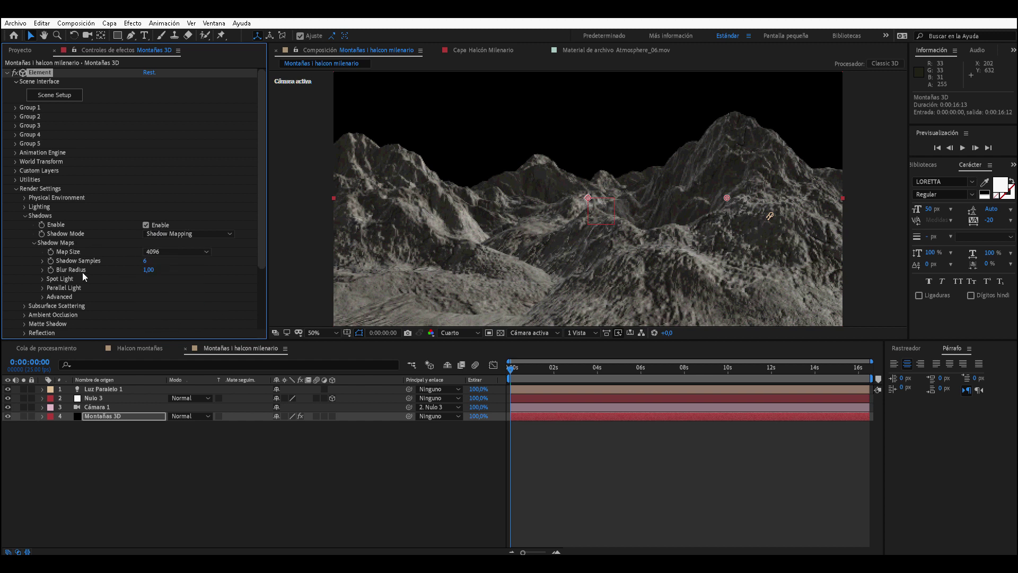
left_click(43, 288)
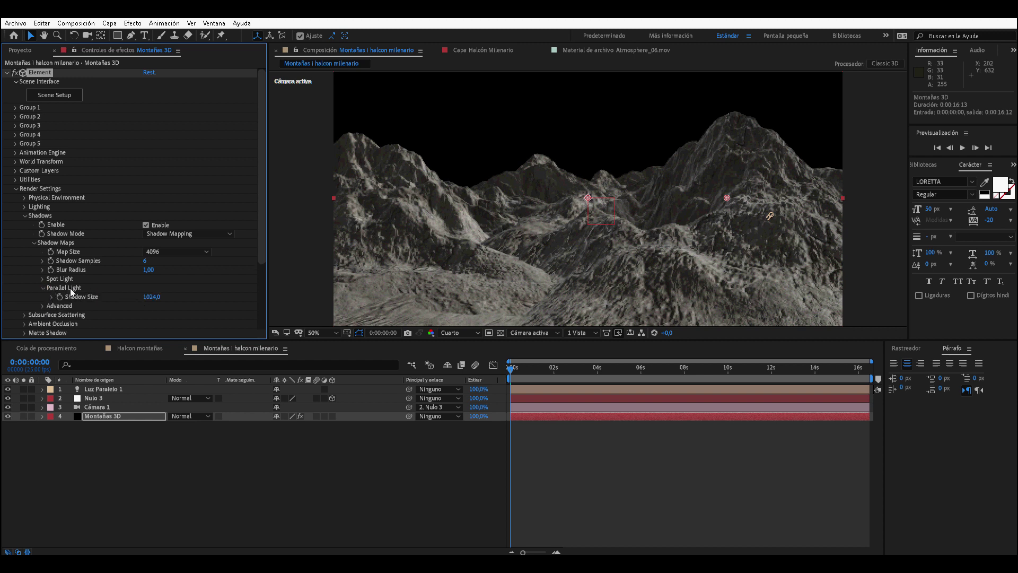
left_click_drag(151, 297, 402, 287)
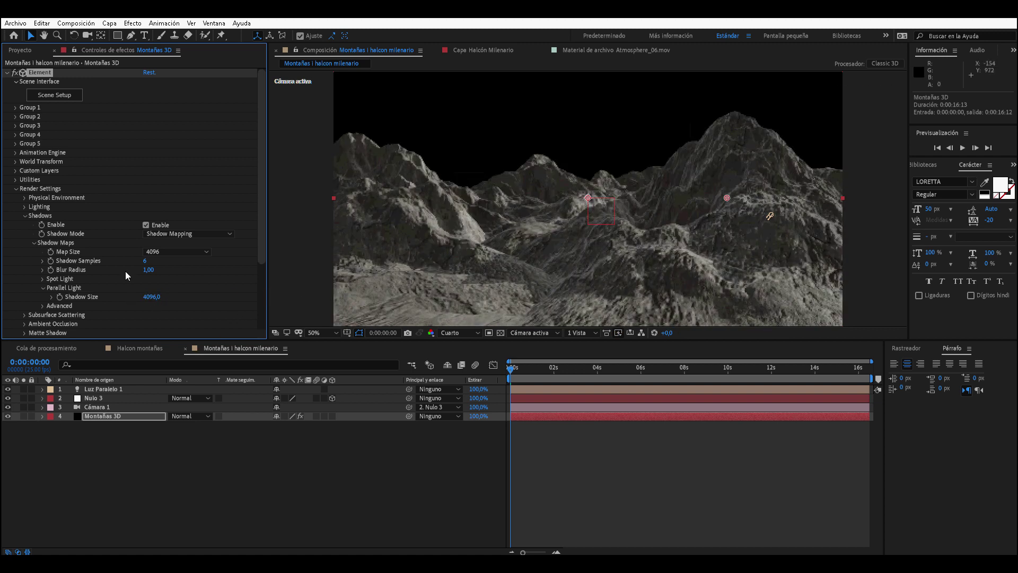
left_click(25, 215)
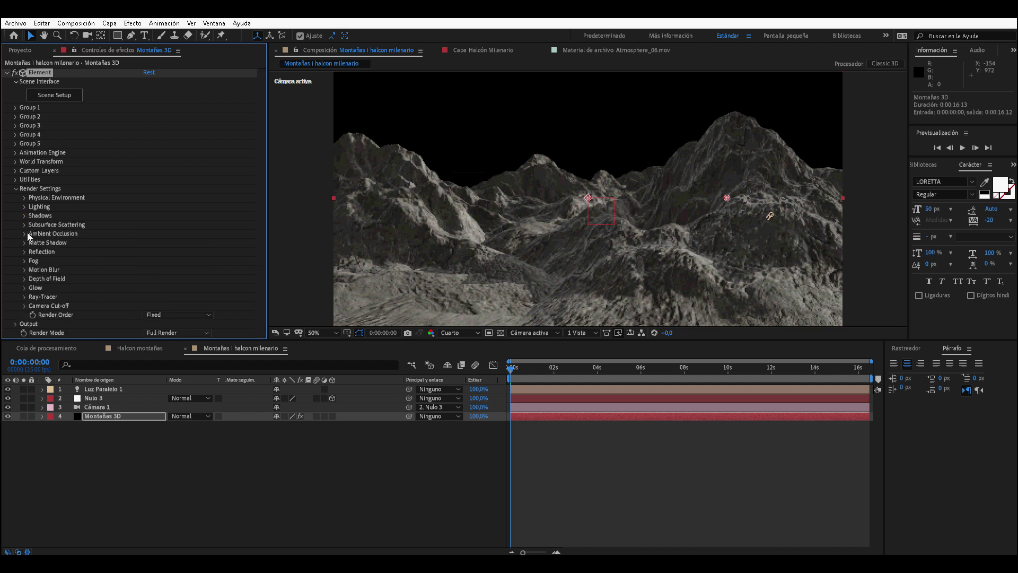
- Give the mountains' Ambient Occlusion an SSAO Intensity of 6,0 and Radius of 3,0
left_click(24, 235)
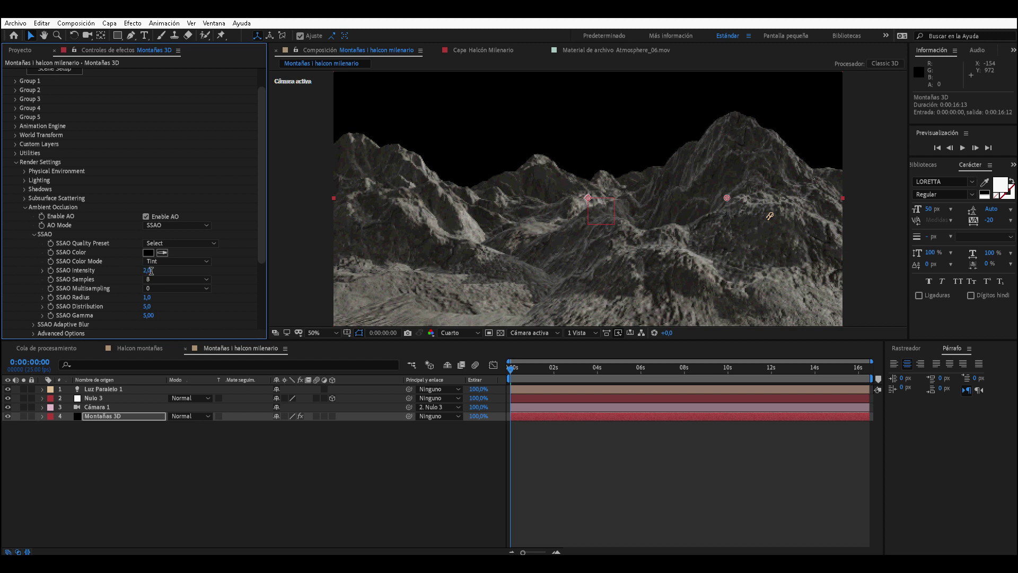
type("6")
key("Return")
type("3")
key("Return")
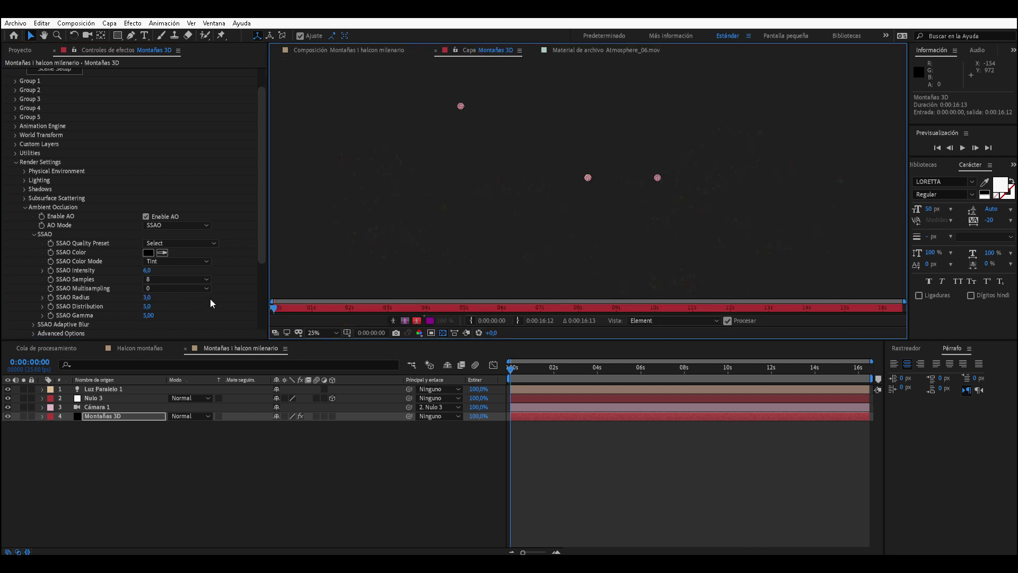
- Return to the Composición view at 25% and collapse the Ambient Occlusion settings
left_click(360, 50)
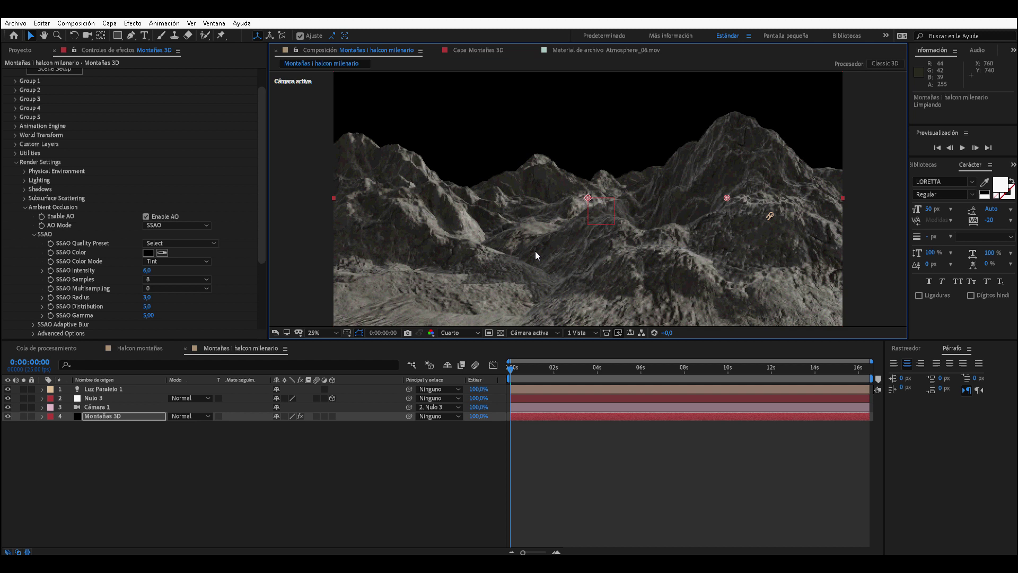
key("comma")
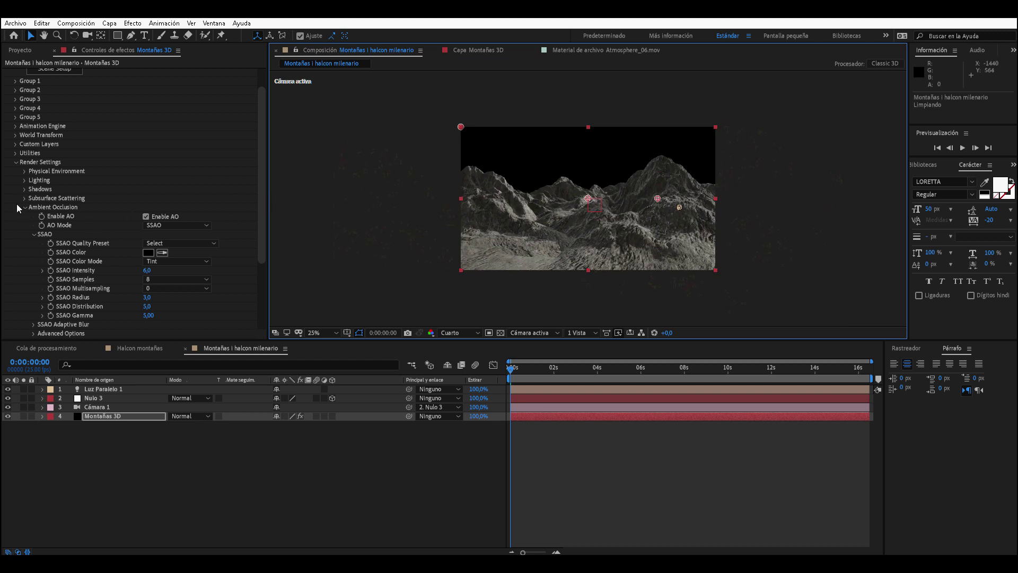
left_click(25, 207)
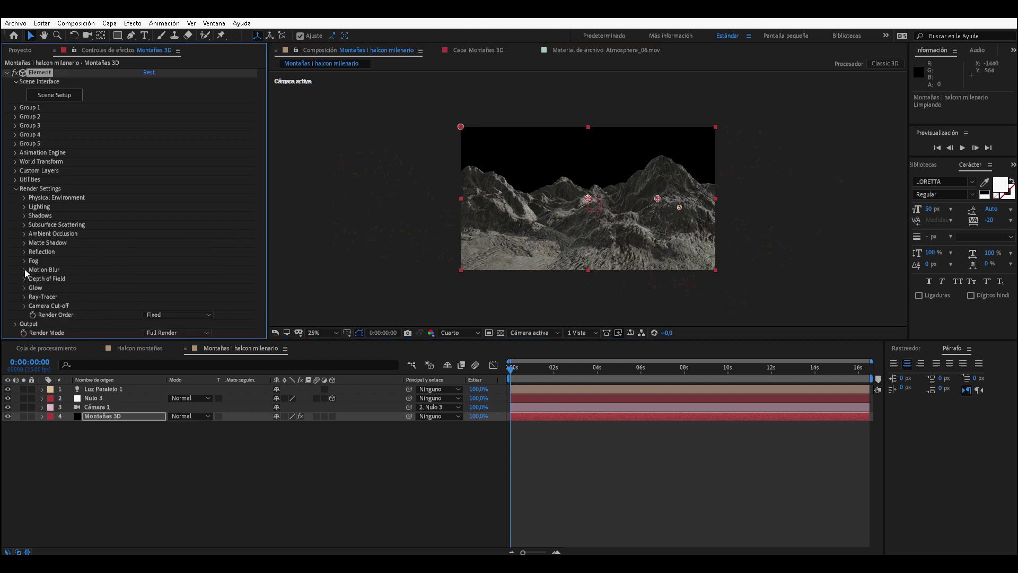
- From the Imagenes aereas folder, add Aerial_09.jpg as a layer beneath Montañas 3D
left_click(28, 53)
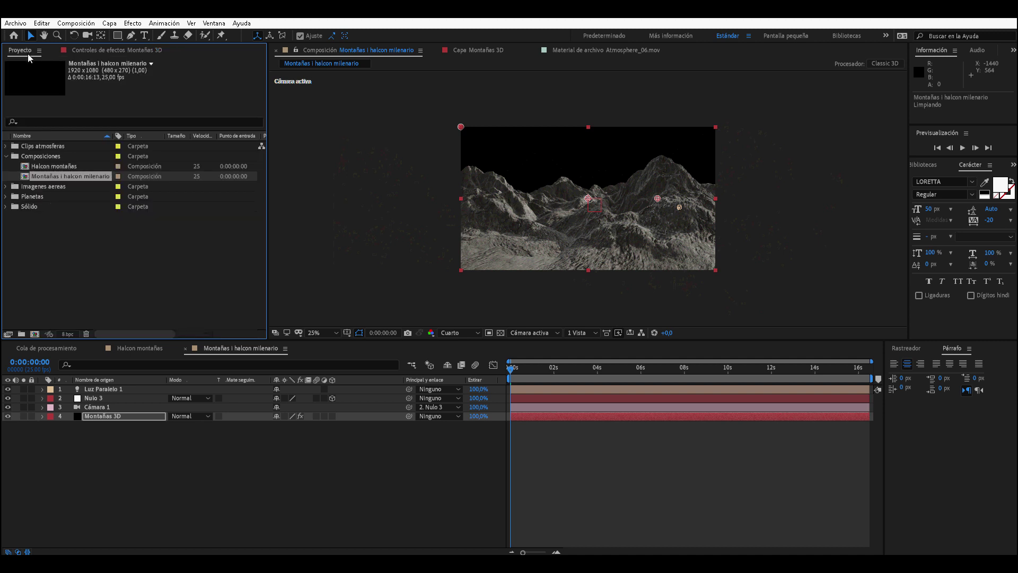
left_click(5, 186)
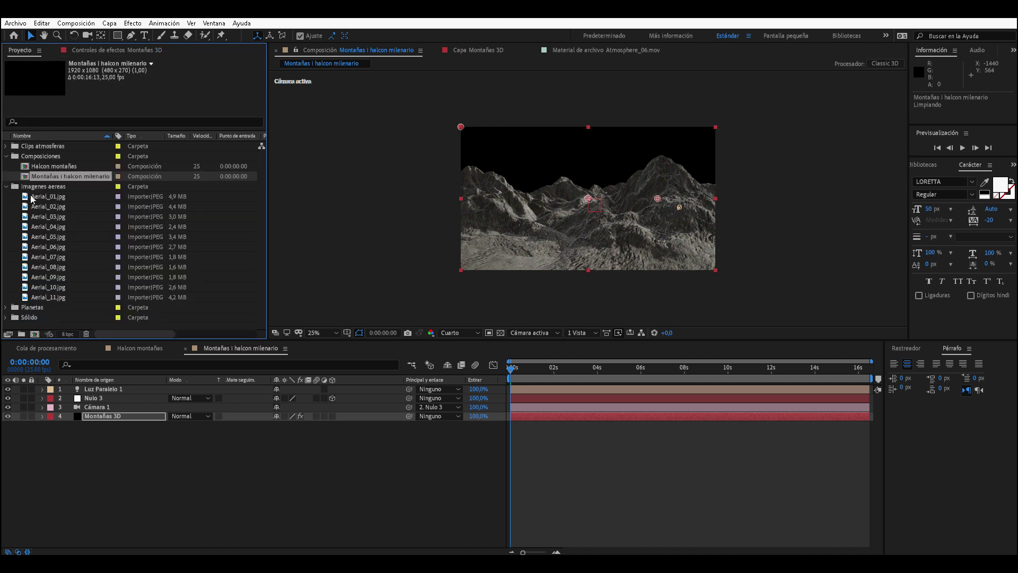
left_click(59, 277)
left_click(49, 267)
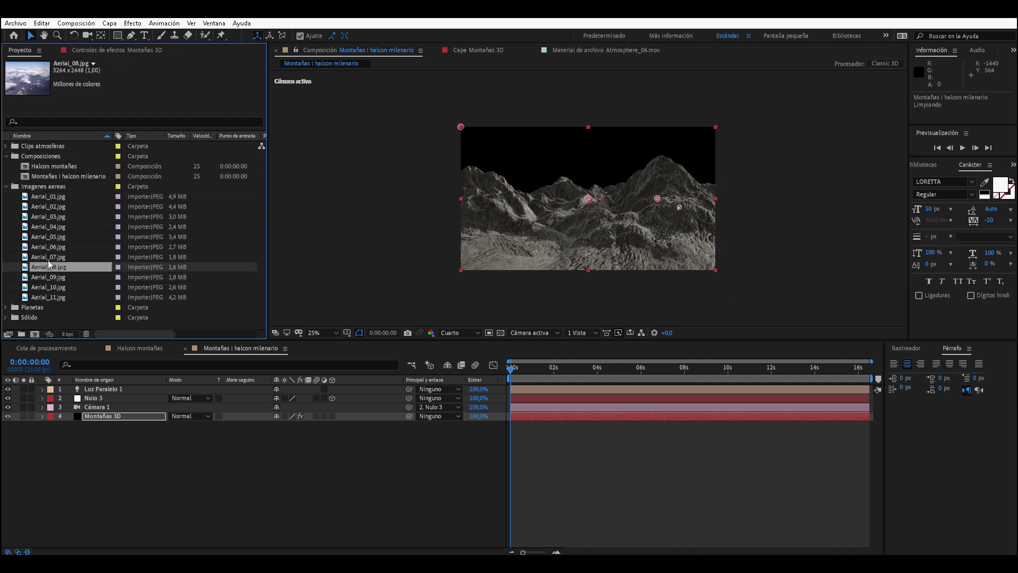
left_click(48, 256)
left_click(49, 268)
left_click(50, 277)
left_click_drag(49, 276, 95, 425)
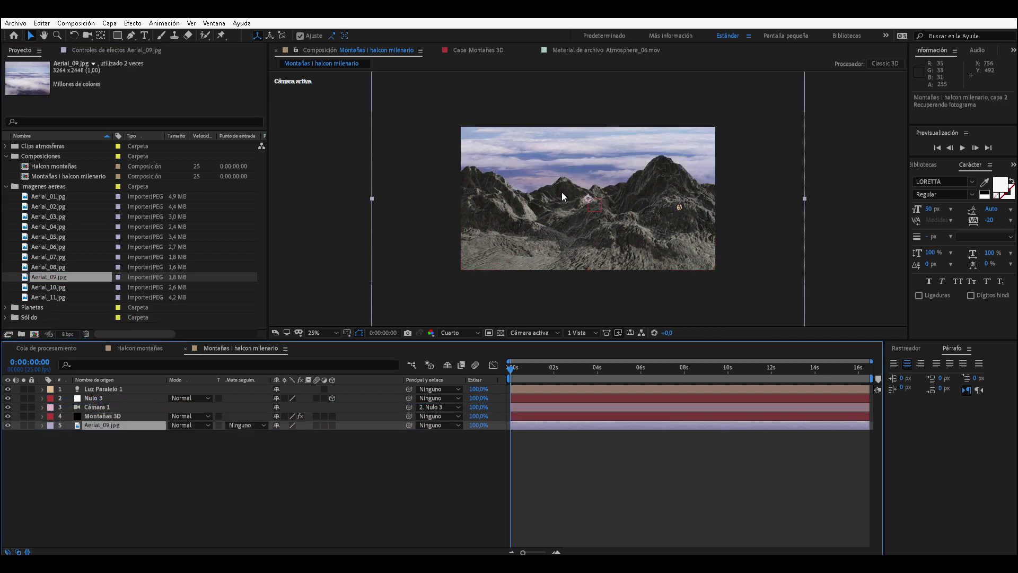
- Make the Aerial_09.jpg layer 3D and reveal its Material Options
left_click(332, 425)
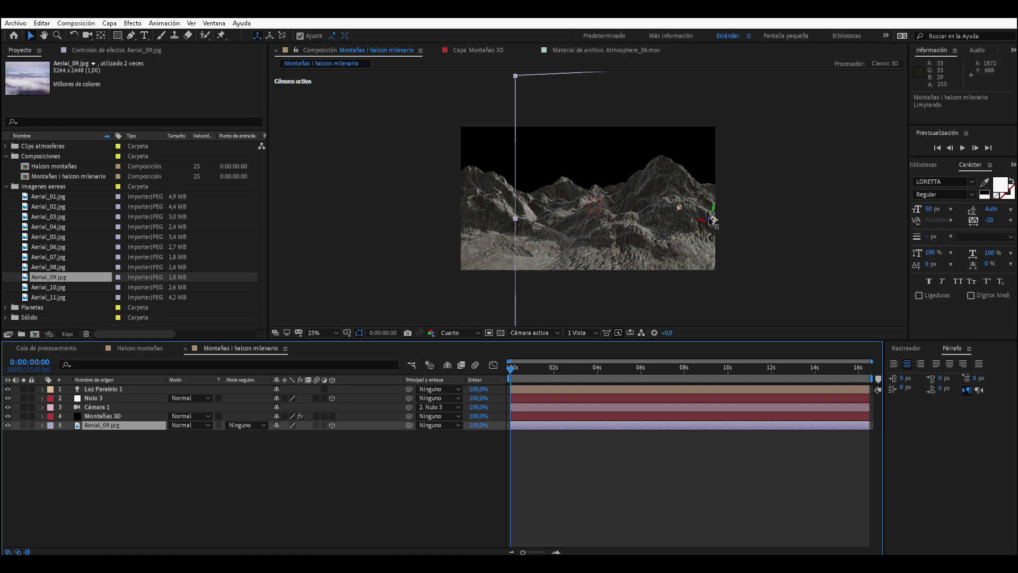
key("comma")
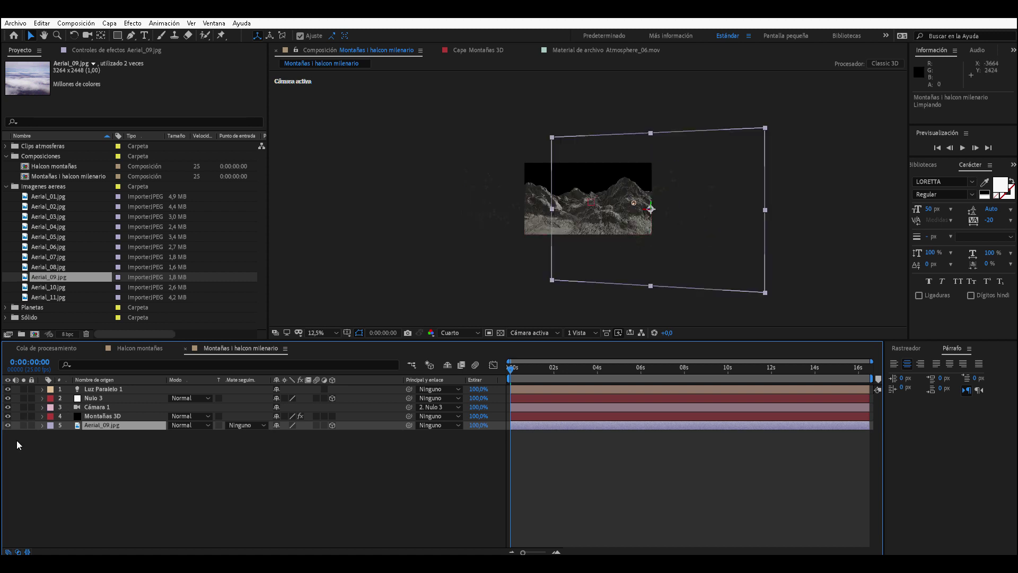
left_click(42, 426)
left_click(51, 452)
- Set the sky's Accepts Lights to Off, push it far back, and scale it to about 133%
left_click(287, 488)
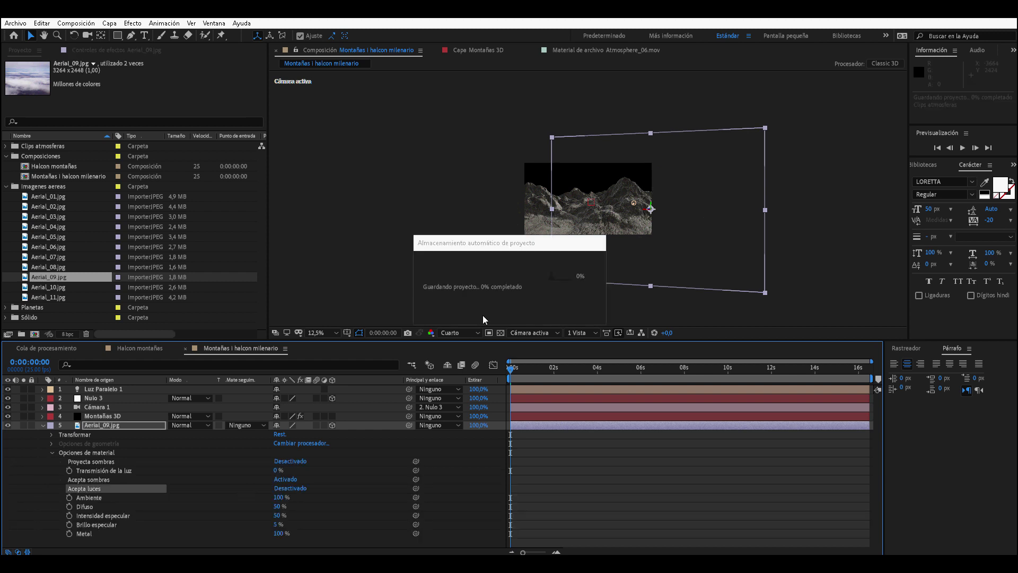
left_click_drag(615, 211, 383, 237)
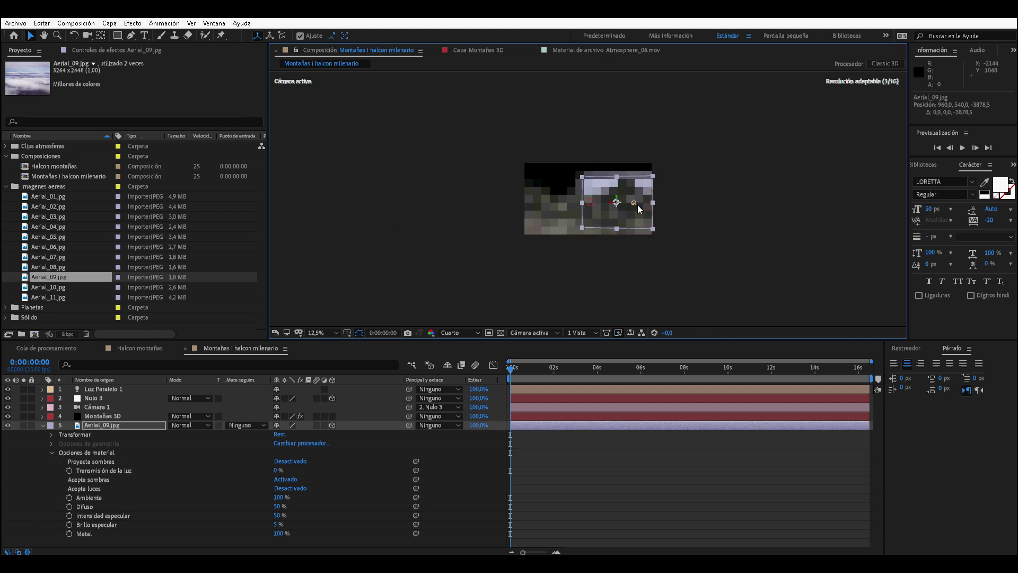
key("period")
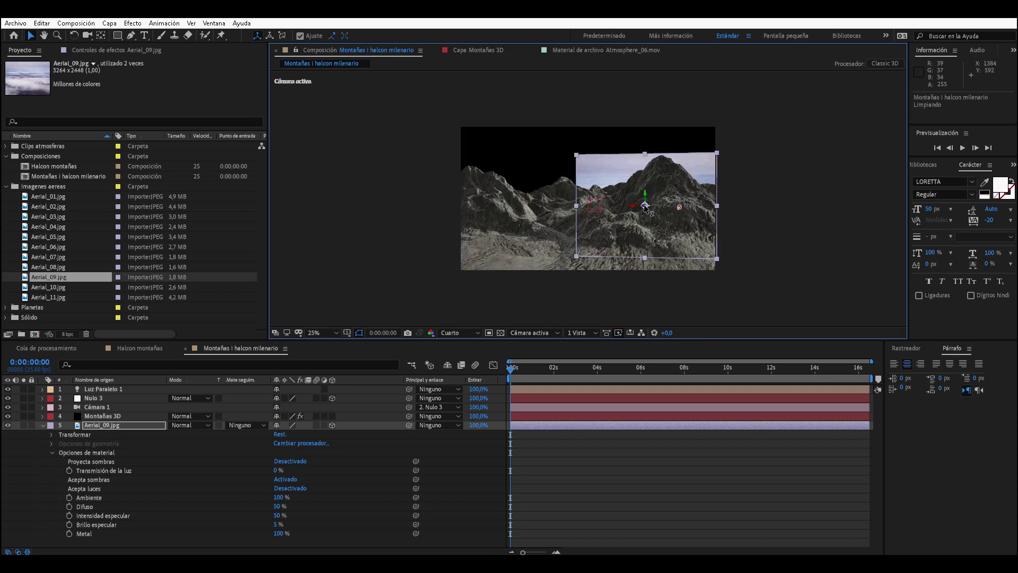
left_click_drag(645, 206, 629, 214)
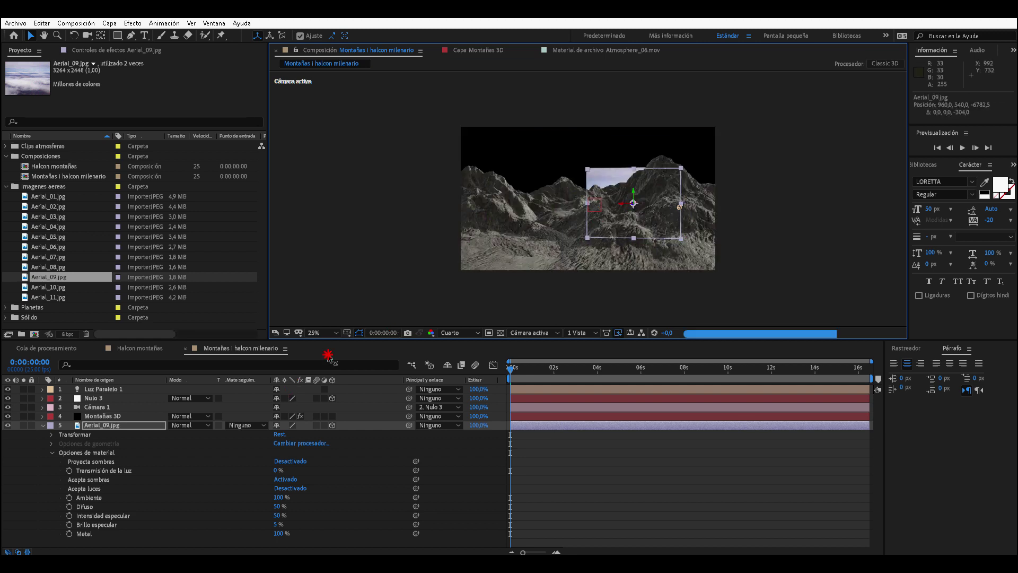
mouse_move(182, 433)
left_mouse_down()
mouse_move(629, 205)
mouse_move(380, 290)
left_mouse_up()
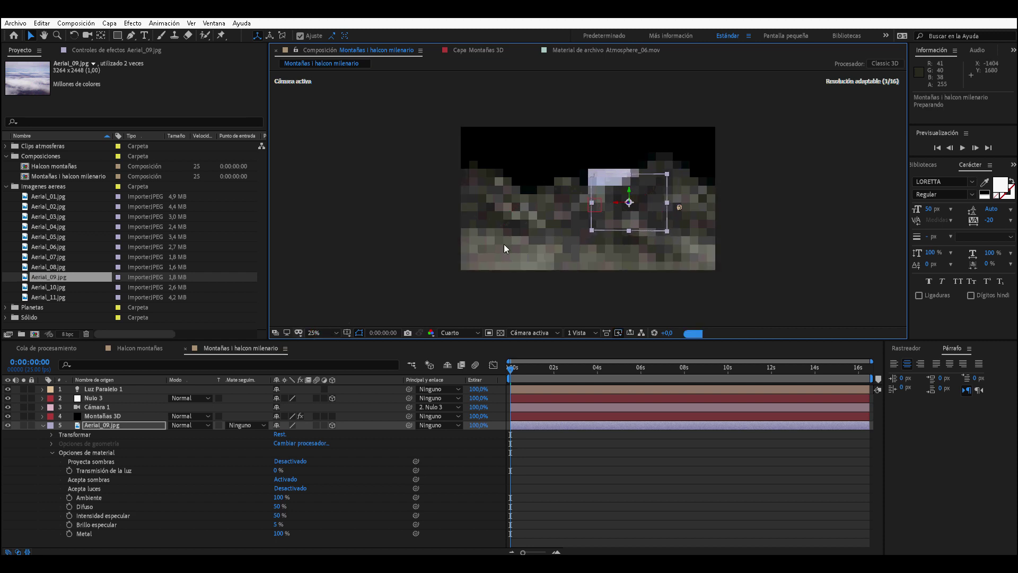
left_click_drag(667, 173, 786, 115)
- Try a slight Y rotation on the sky, undo it, nudge it down, and preview Aerial_10.jpg
key("w")
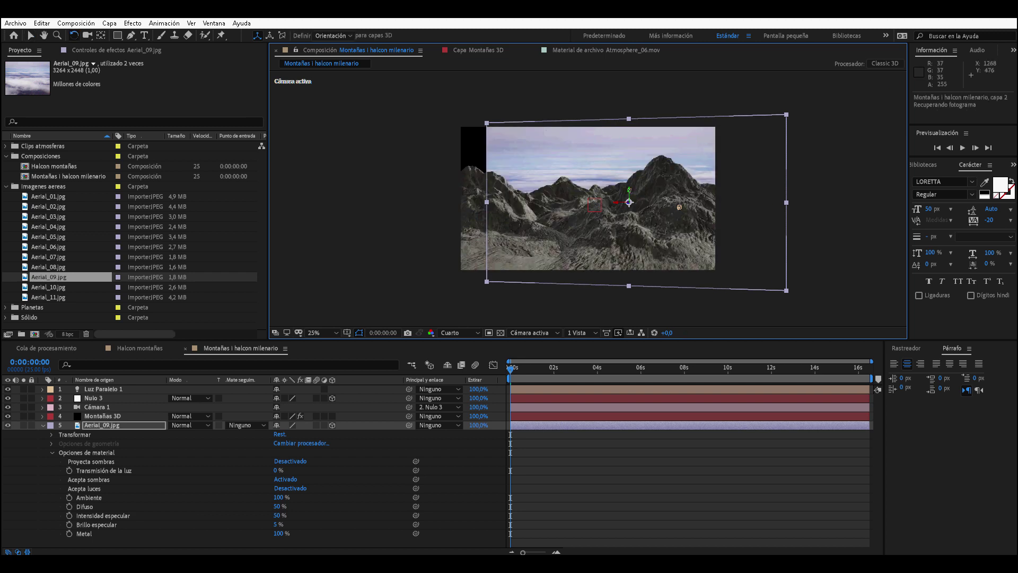
mouse_move(629, 191)
left_mouse_down()
mouse_move(620, 201)
mouse_move(458, 212)
mouse_move(457, 222)
left_mouse_up()
key("v")
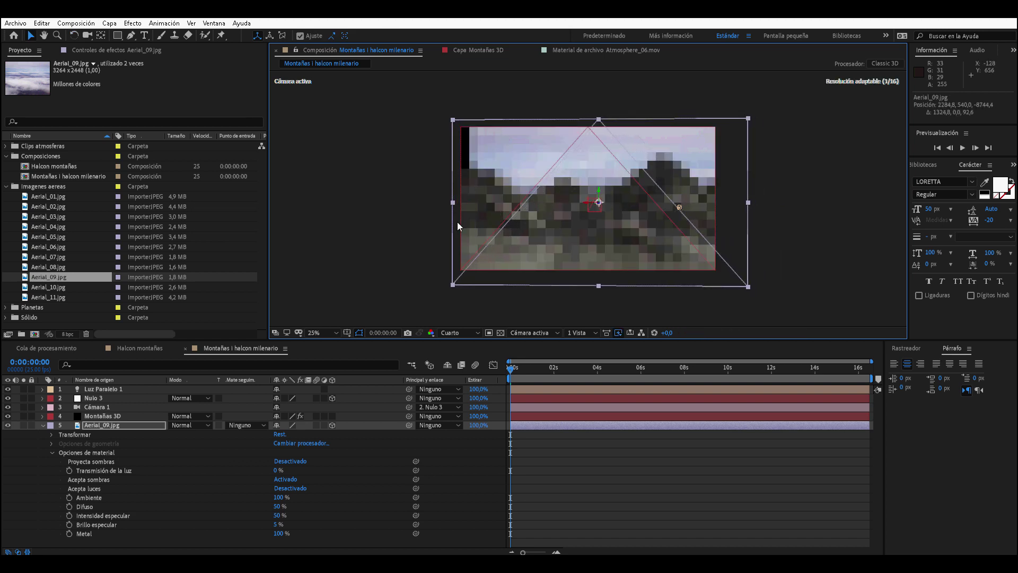
left_click_drag(589, 205, 580, 175)
key("period")
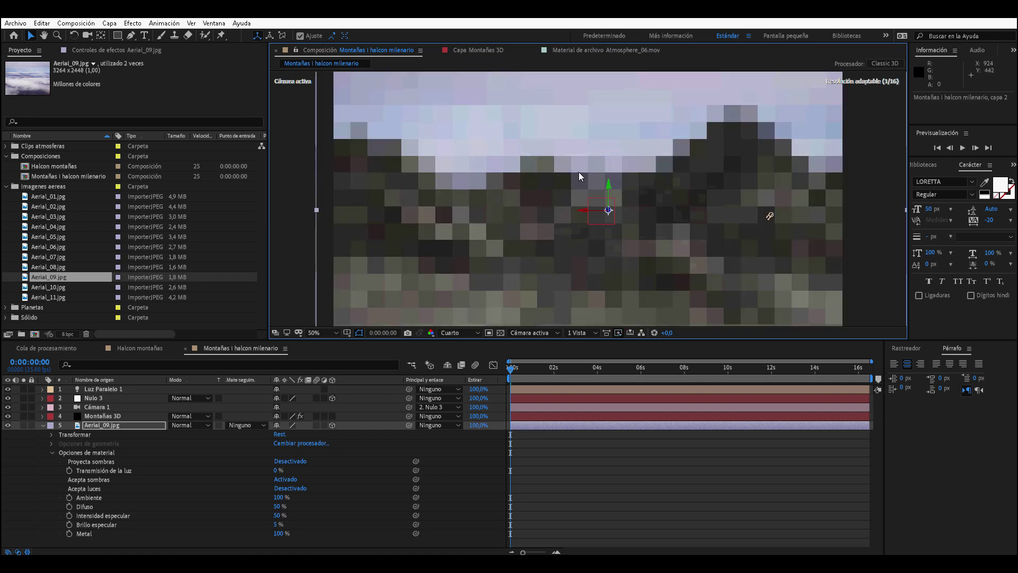
key("comma")
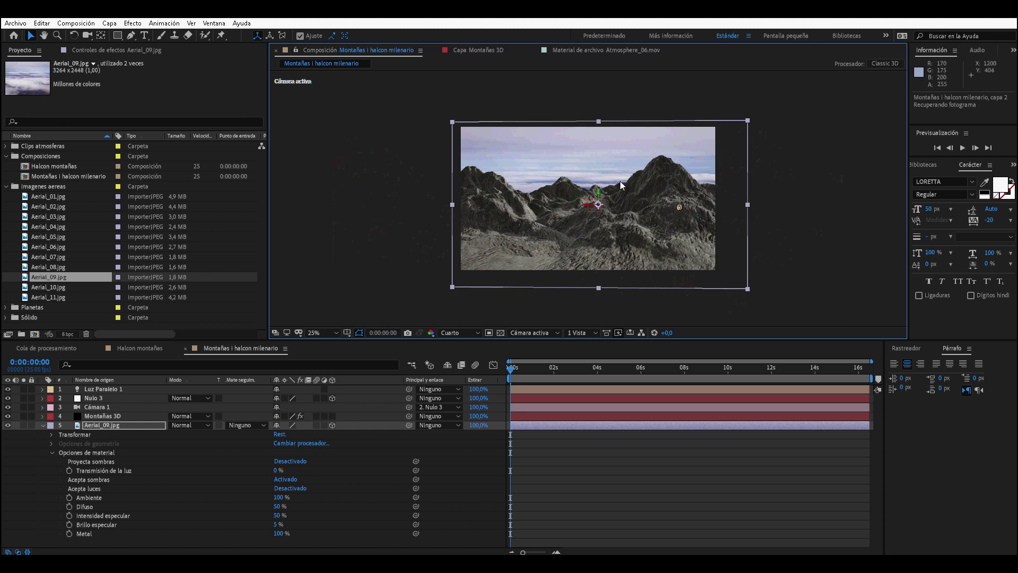
left_click(50, 287)
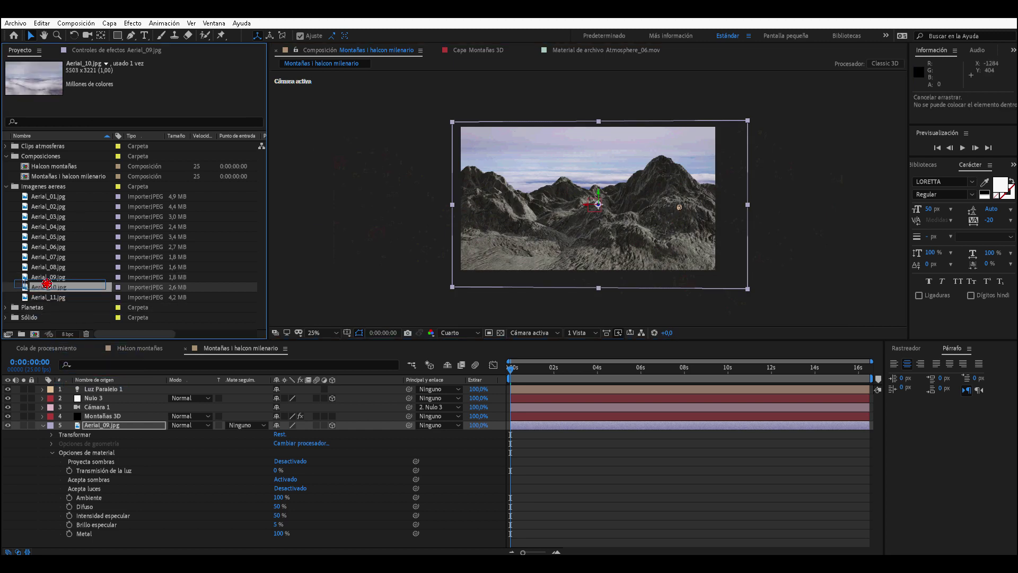
key("period")
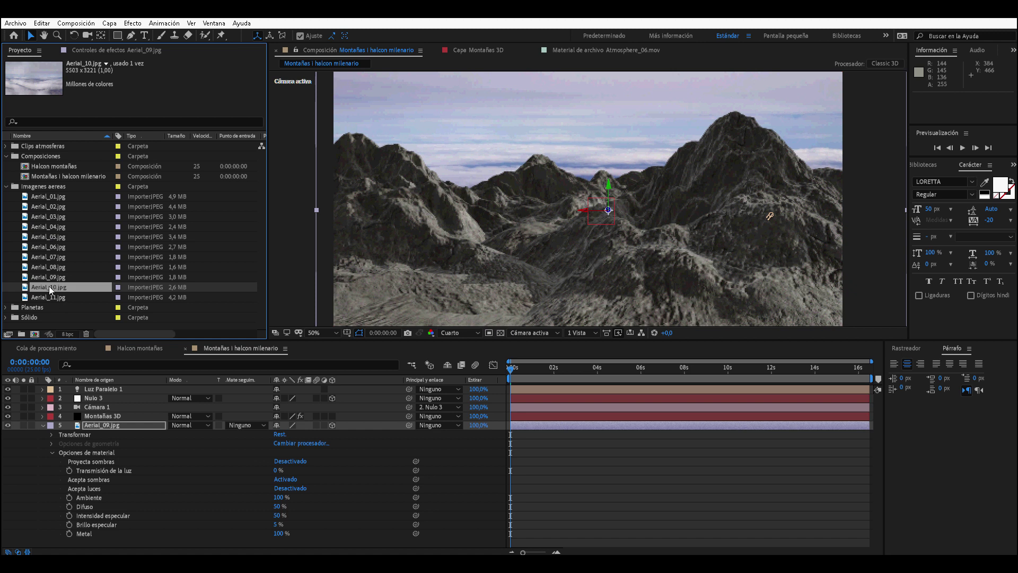
- Replace layer 5's source with Aerial_10.jpg and raise it higher along Y
left_click(42, 425)
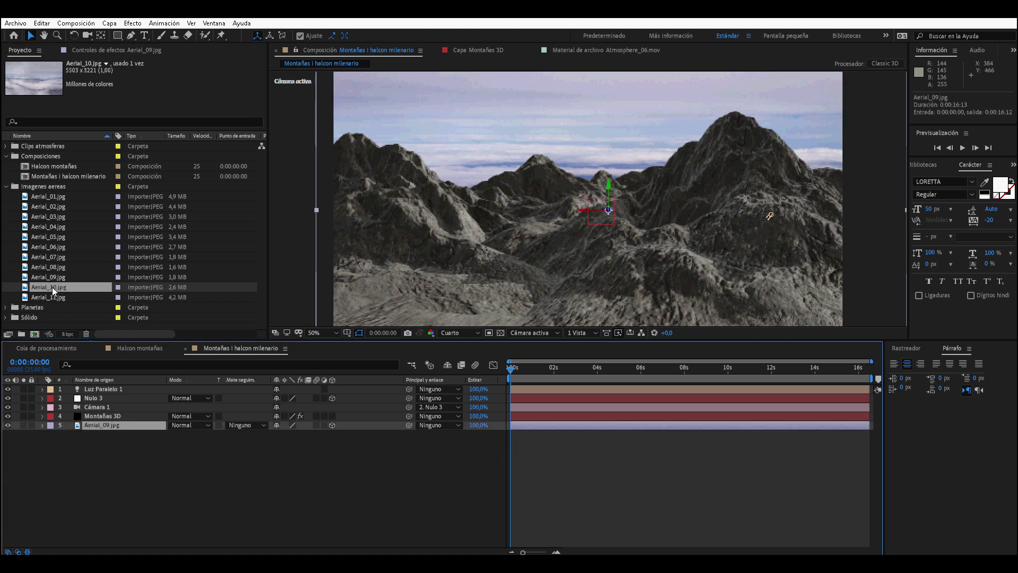
left_click_drag(52, 287, 105, 428)
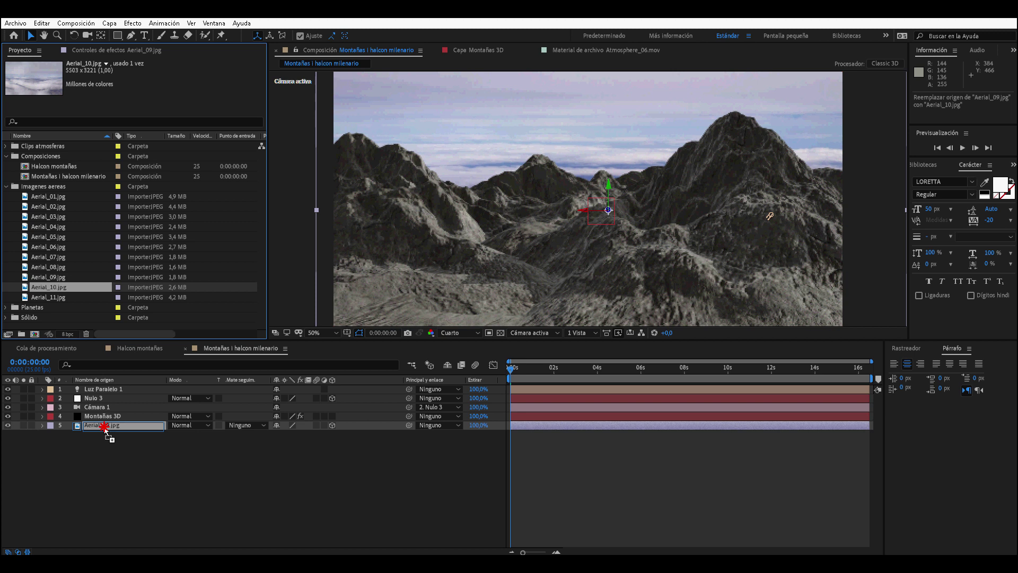
left_click_drag(104, 428, 104, 426)
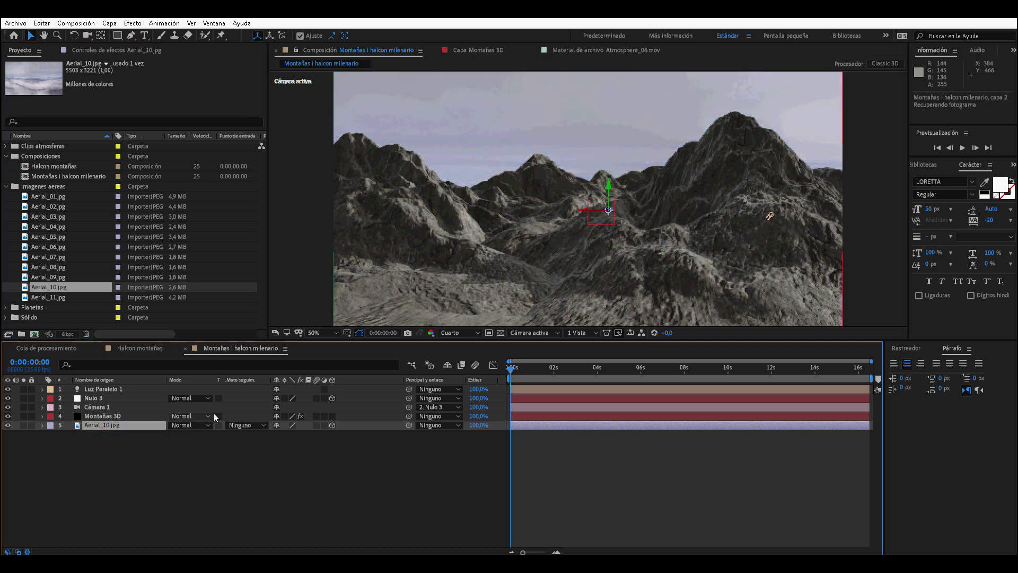
key("comma")
key("comma")
mouse_move(598, 193)
left_mouse_down()
mouse_move(602, 112)
mouse_move(603, 193)
mouse_move(625, 214)
left_mouse_up()
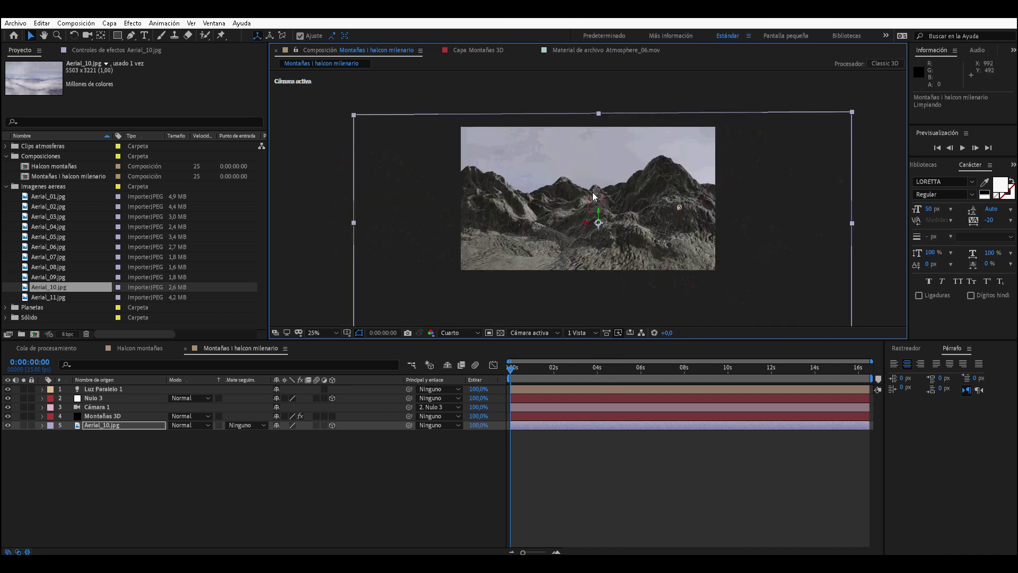
- Enable Element fog on Montañas 3D using a light grey sampled from the sky
left_click(100, 416)
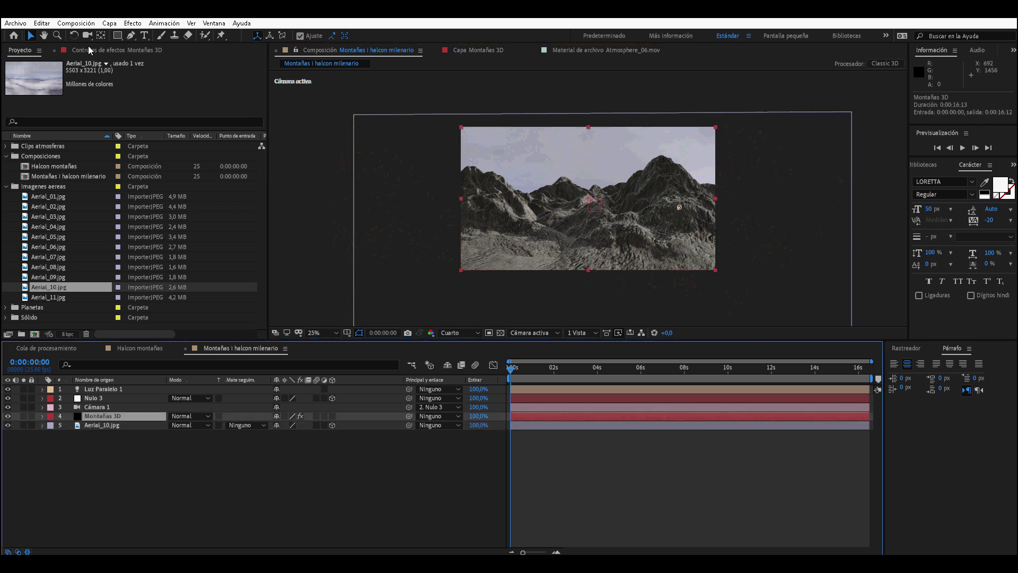
left_click(104, 50)
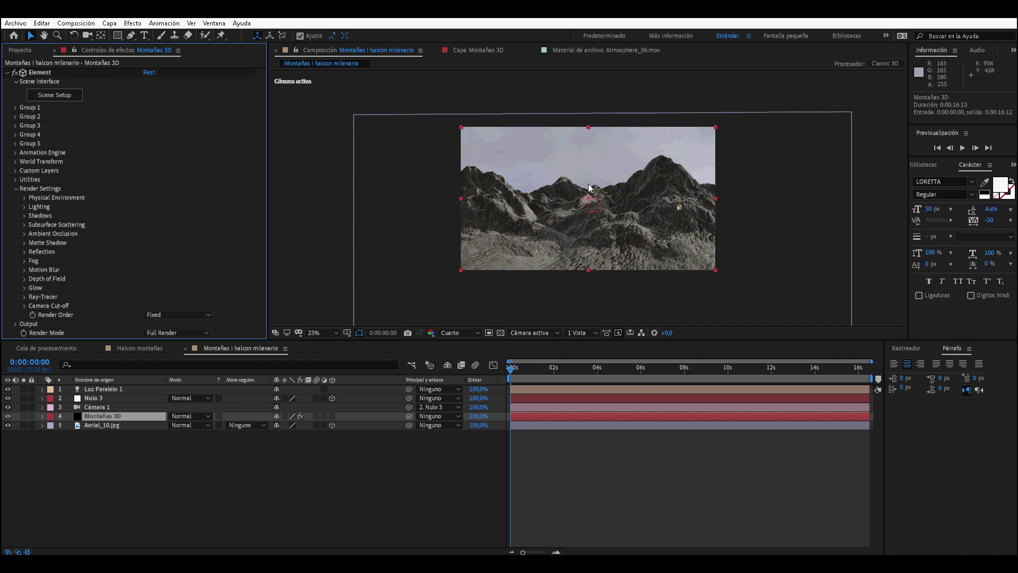
left_click(25, 261)
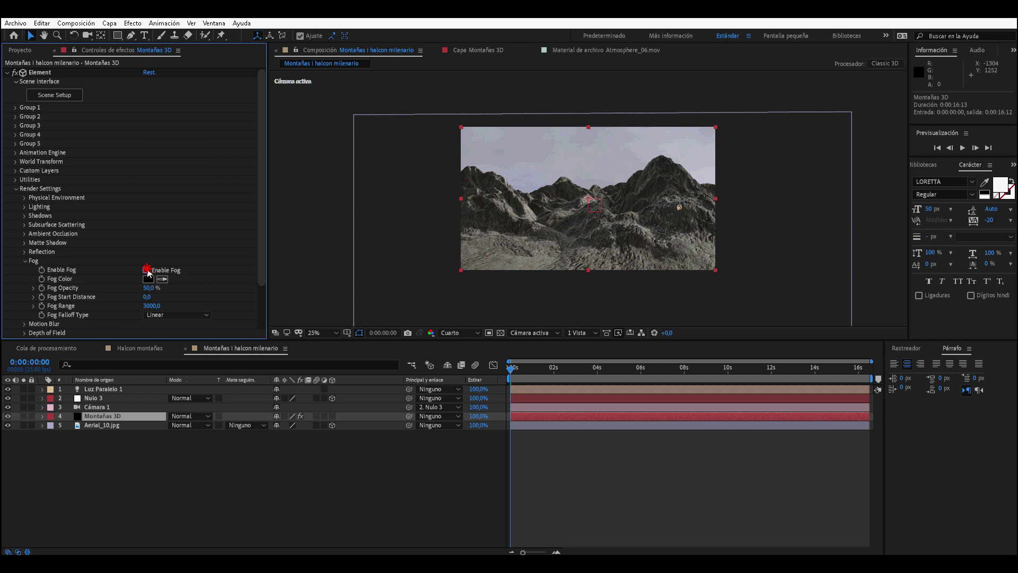
left_click(147, 270)
left_click(162, 279)
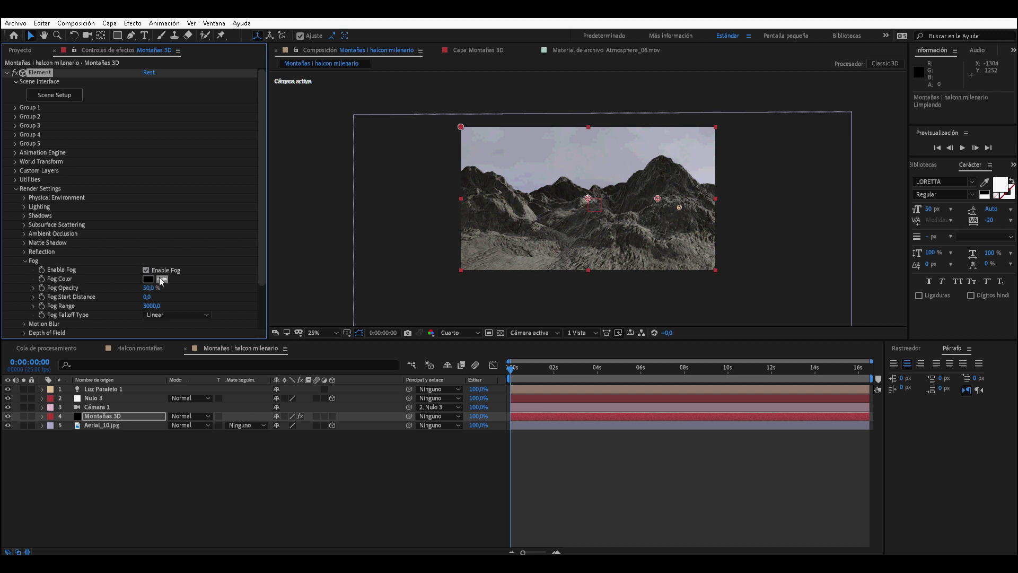
left_click(530, 189)
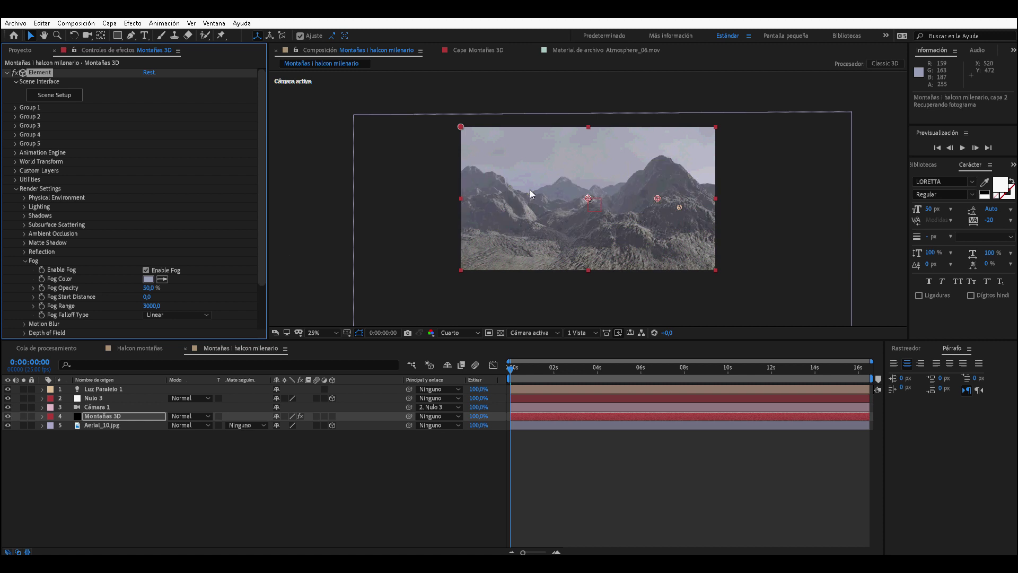
key("period")
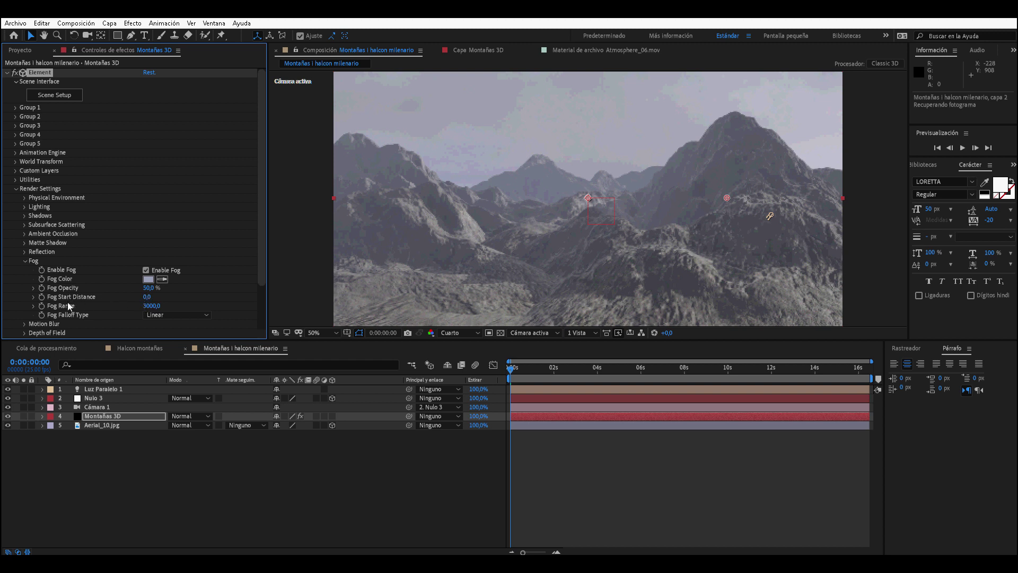
- Push the fog start distance out to 760, with 50% opacity and 3000 range
left_click_drag(147, 297, 178, 298)
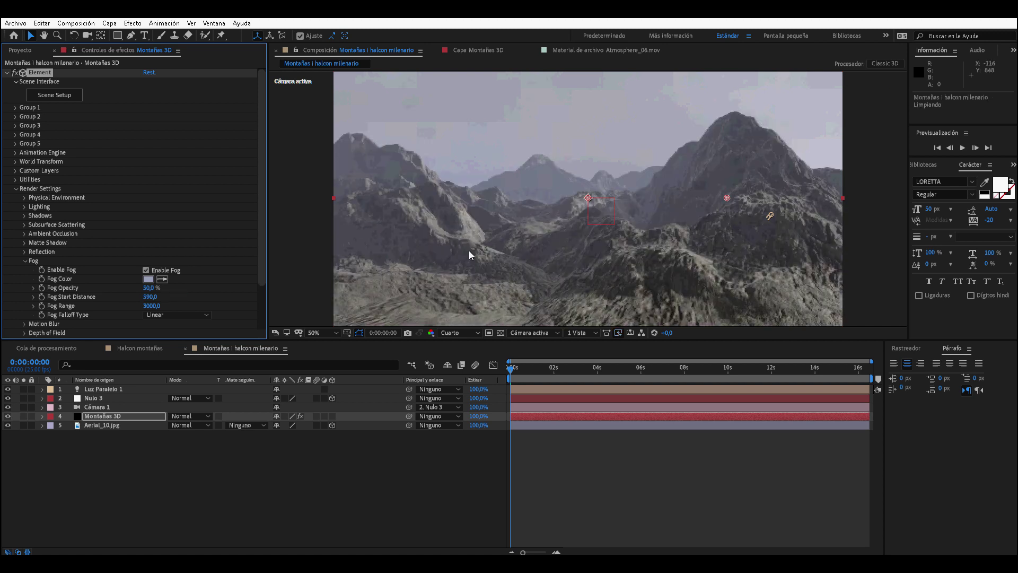
left_click_drag(149, 297, 160, 297)
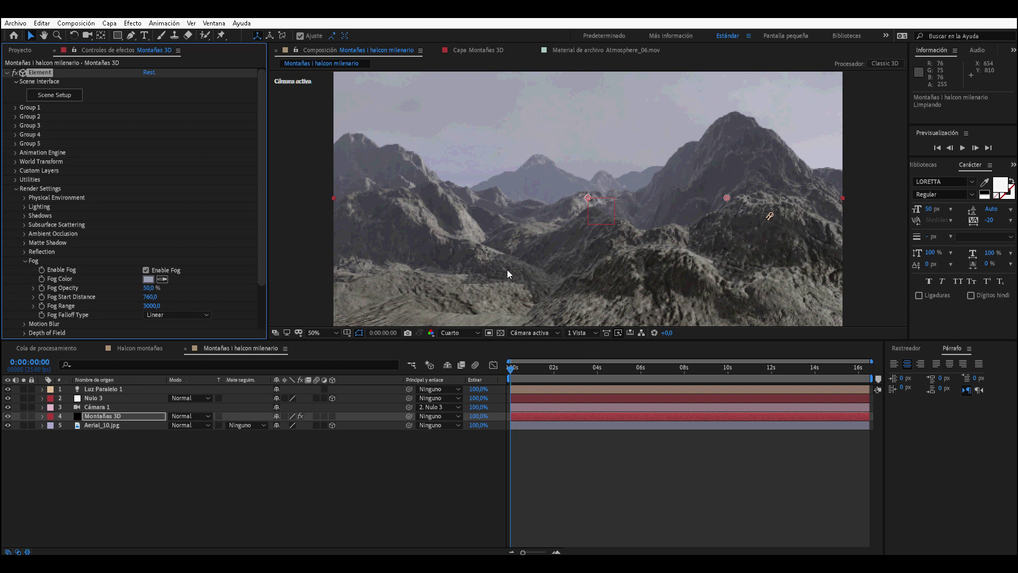
key("comma")
key("period")
- Uncheck Enable Fog in Element's Render Settings
left_click(27, 260)
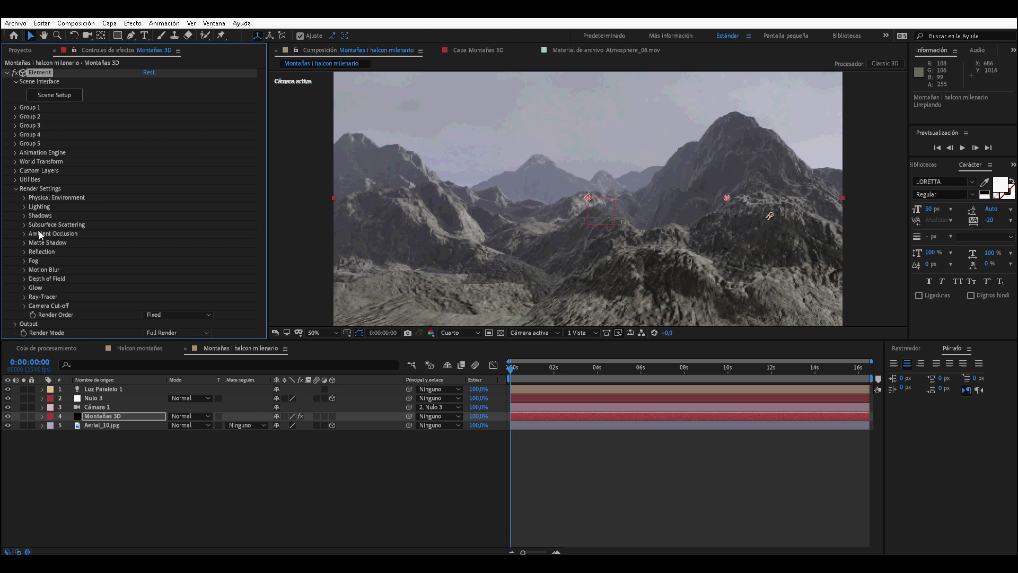
left_click(24, 261)
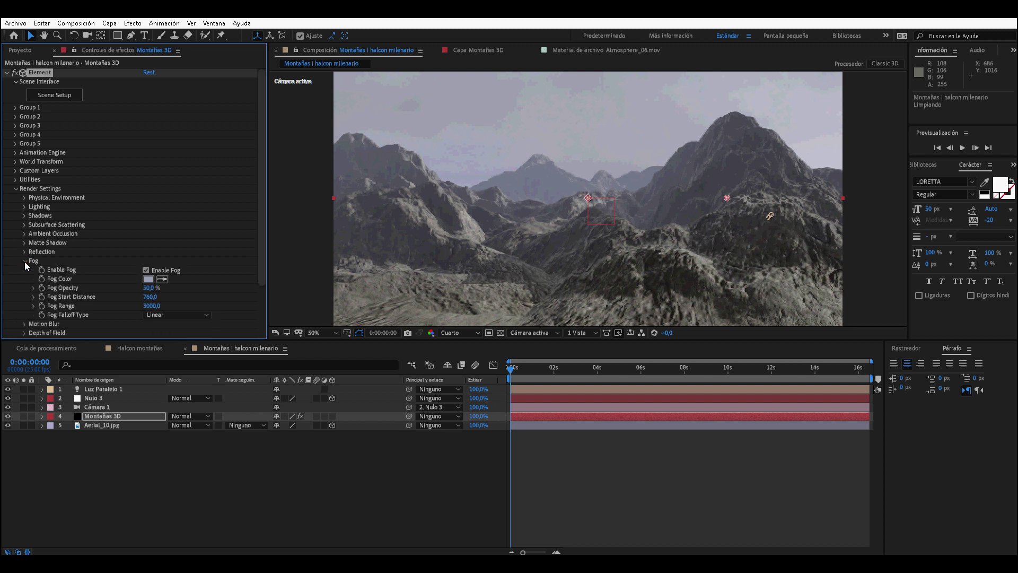
left_click(146, 270)
left_click(24, 261)
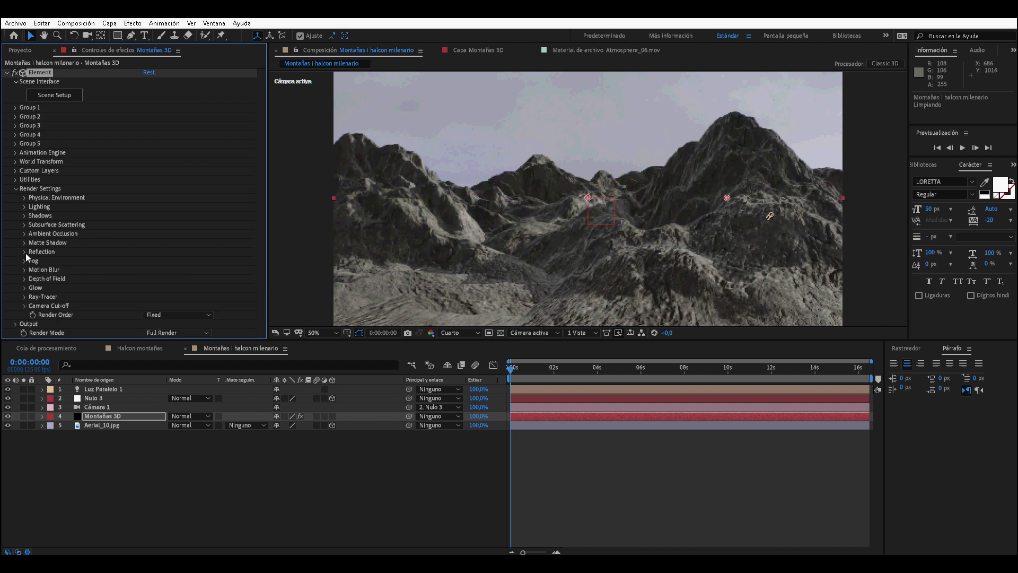
- Uncheck Enable in Element's Shadows settings and select the Nulo 3 null
left_click(24, 234)
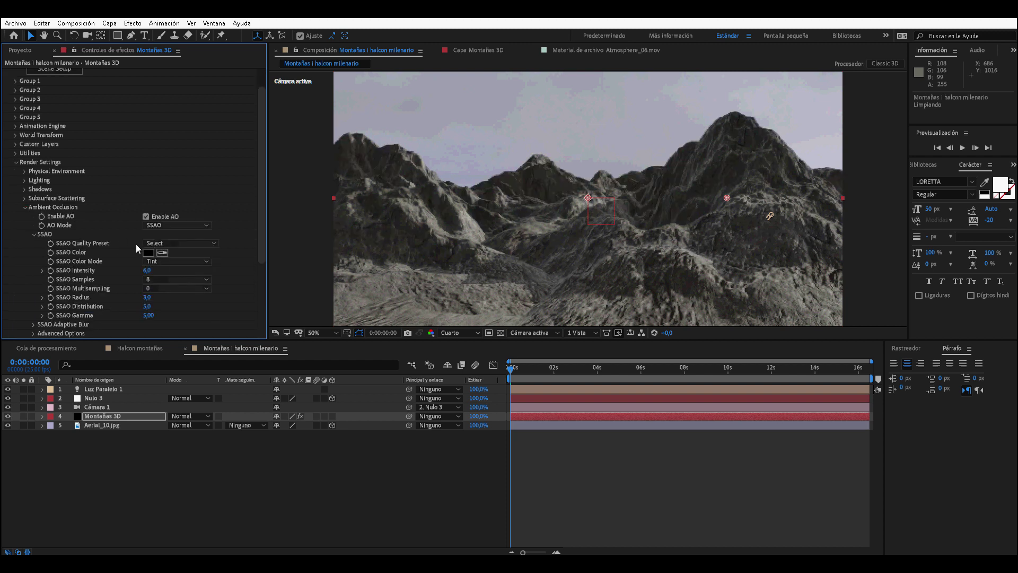
left_click(24, 207)
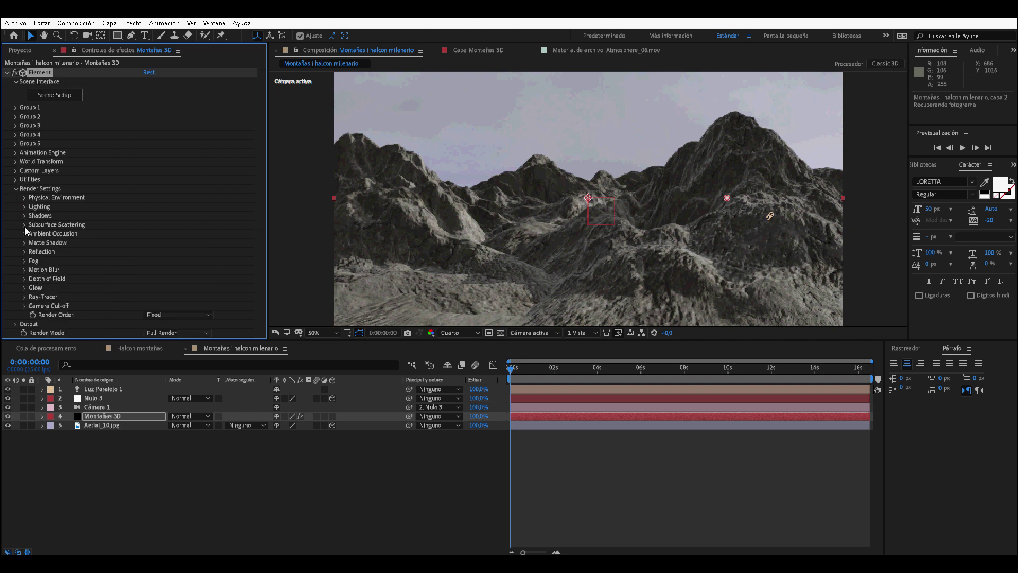
left_click(24, 216)
left_click(146, 225)
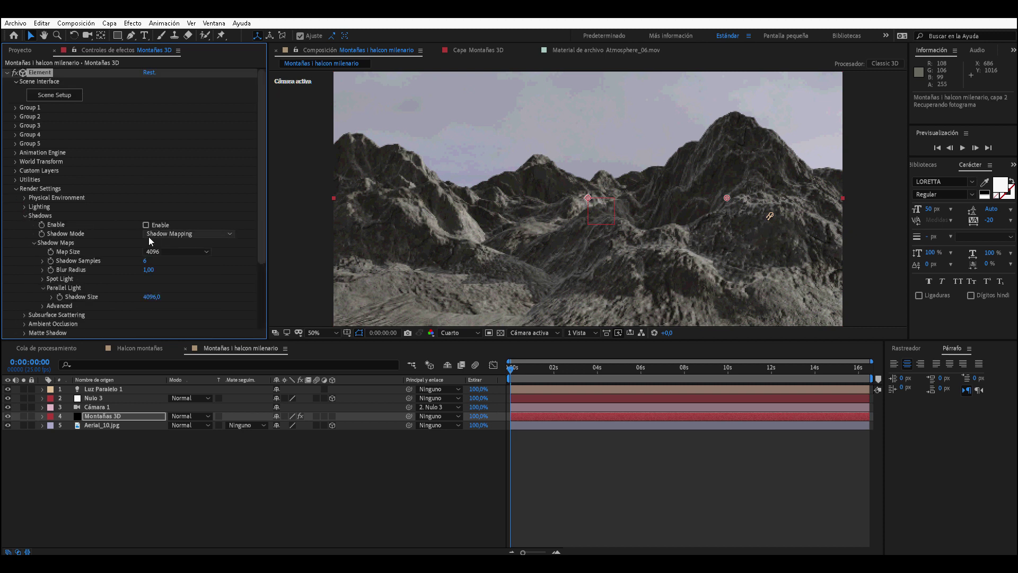
left_click(24, 215)
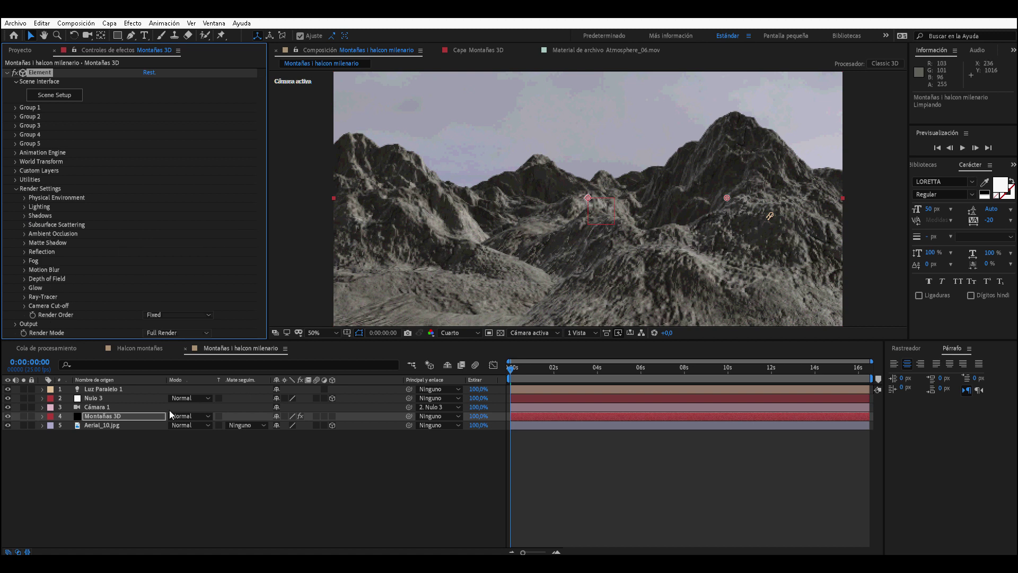
left_click(119, 399)
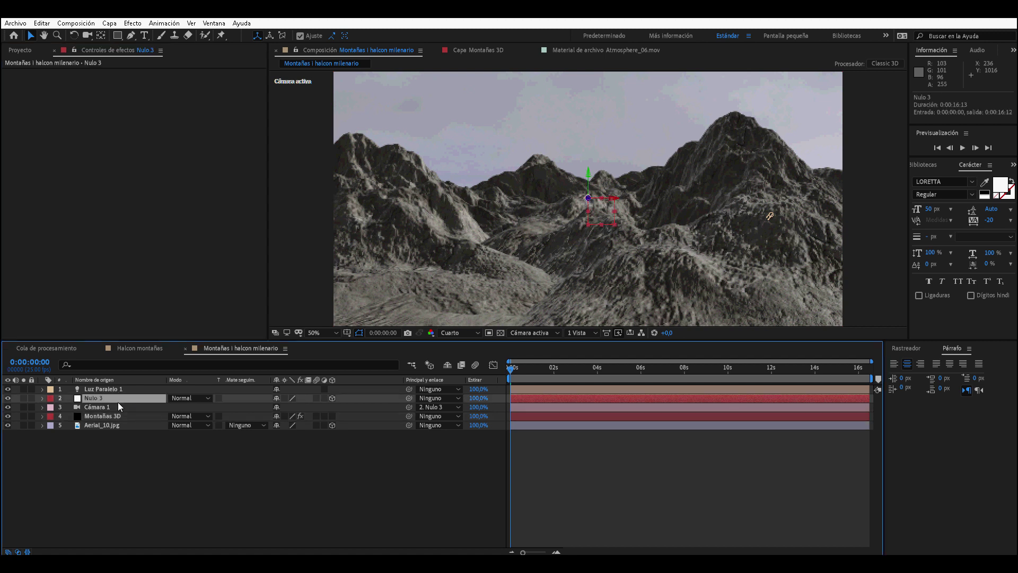
- Set a Position keyframe on Nulo 3 at frame 0
key("p")
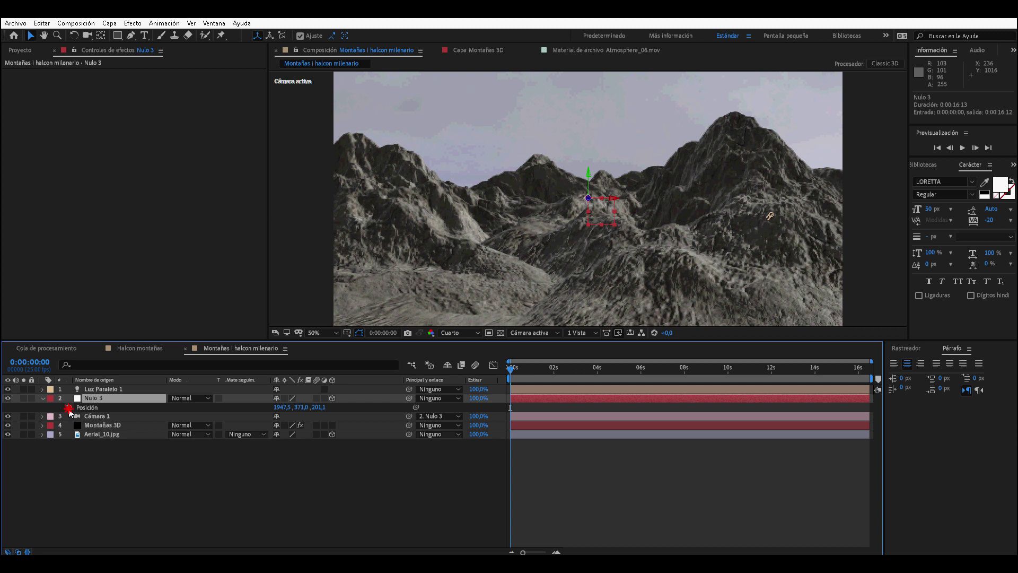
left_click(69, 407)
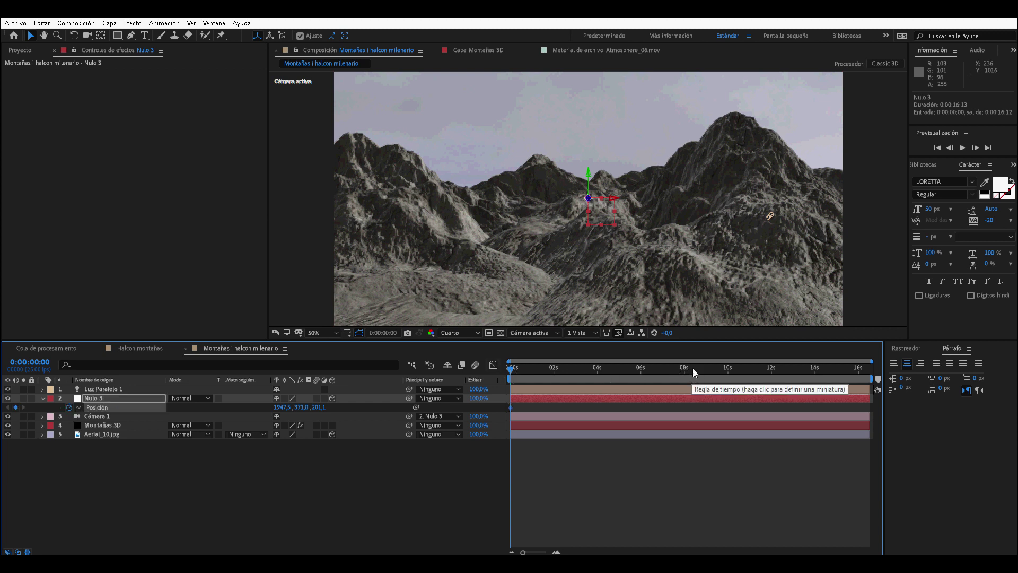
left_click_drag(692, 368, 727, 371)
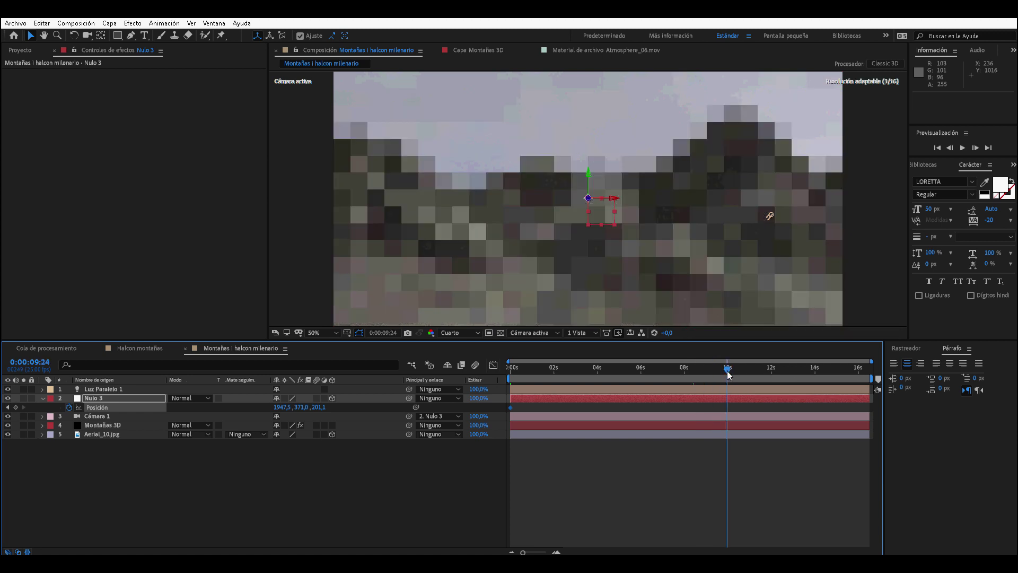
left_click_drag(525, 377, 508, 387)
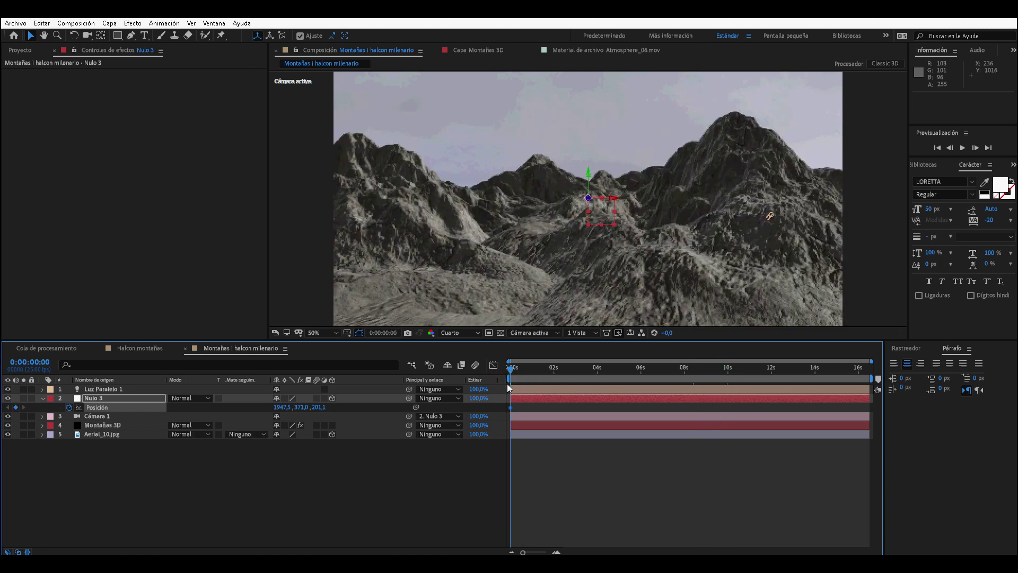
- Rename the null layer to 'Control de camara'
left_click(156, 397)
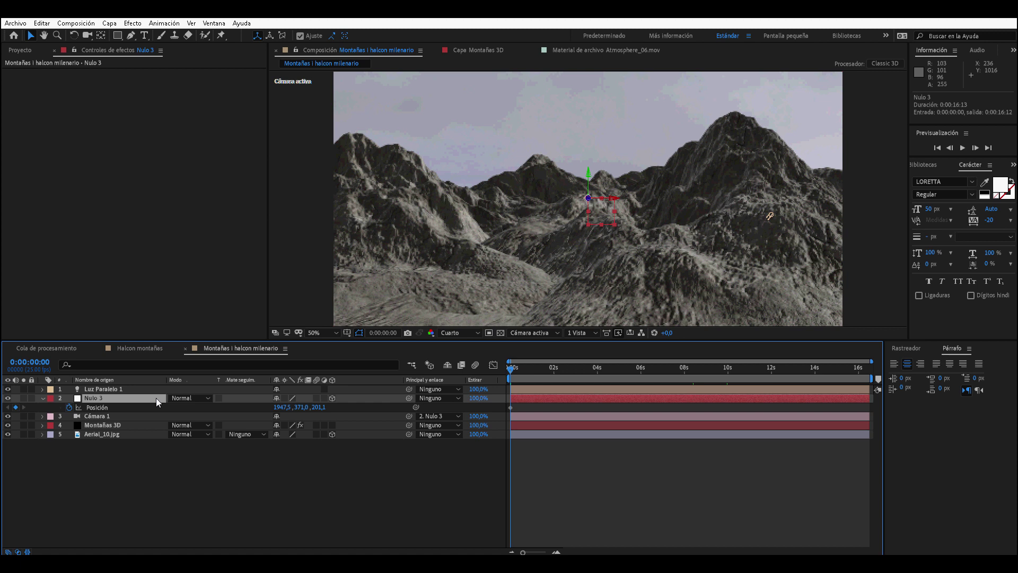
key("Return")
type("Control de")
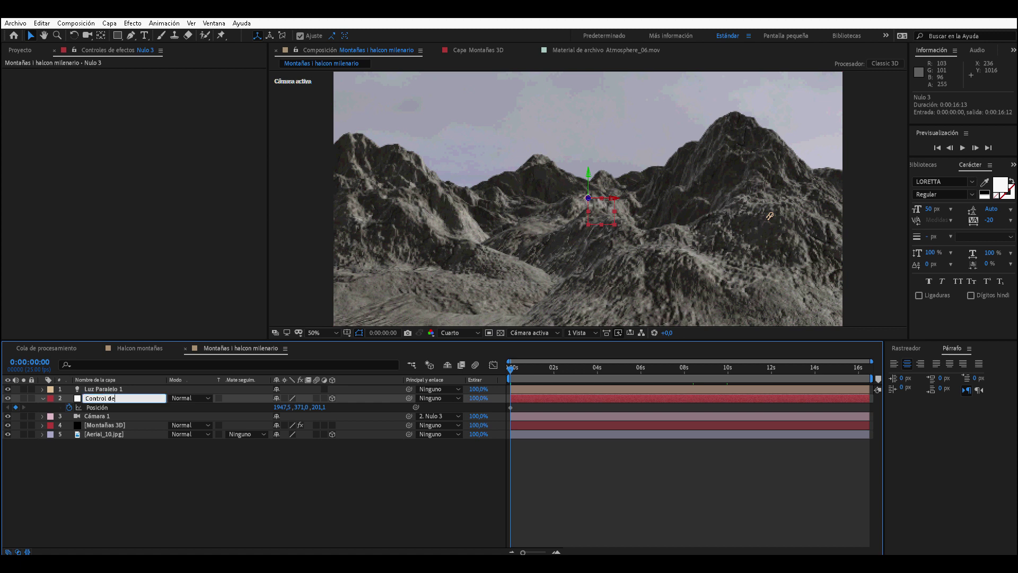
type(" camar")
key("Return")
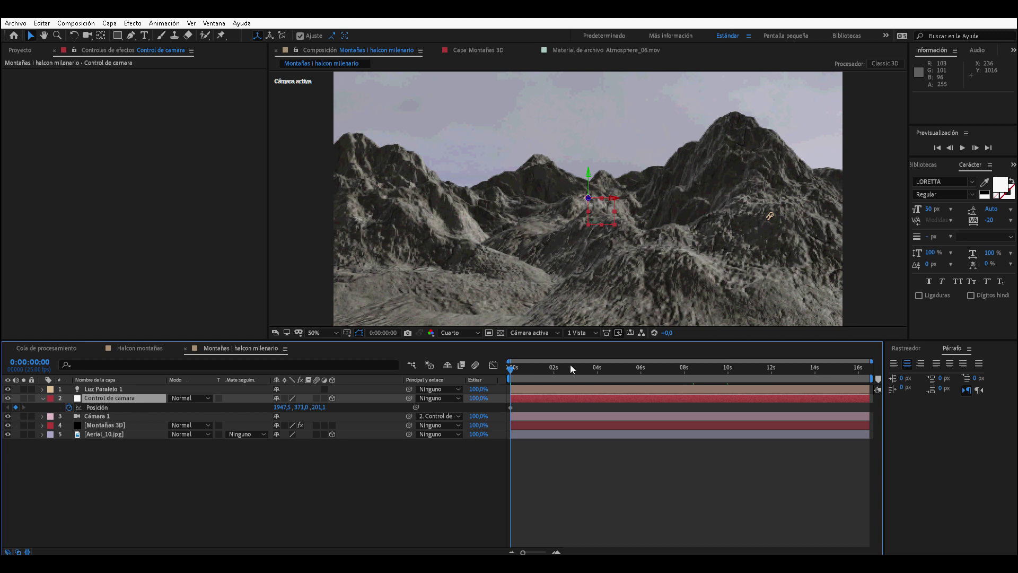
- At 10 seconds, move Control de camara into the valley at 2228,4, 395,0, -1494,9
left_click(727, 371)
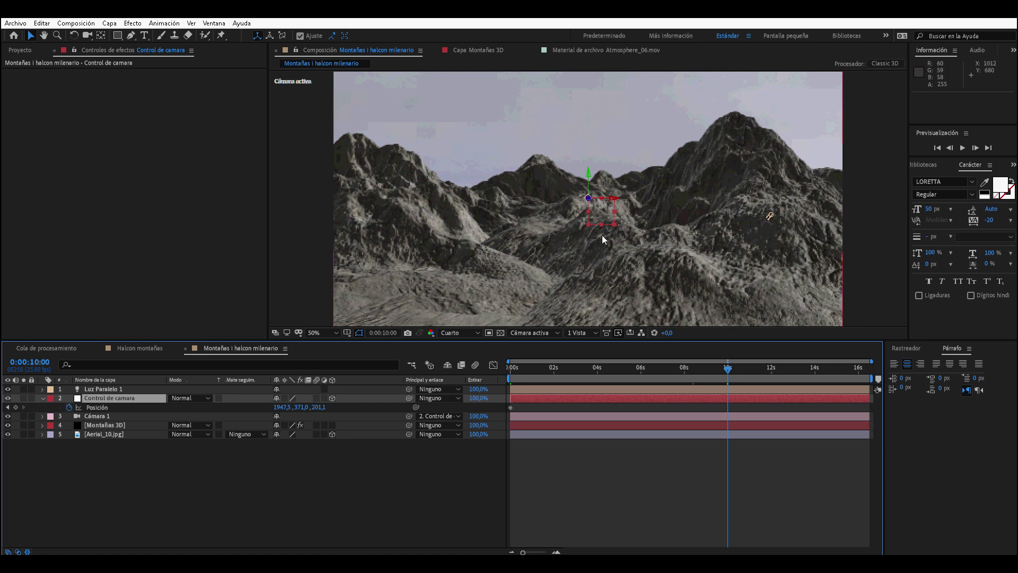
scroll(588, 199, "down", 2)
left_click_drag(589, 200, 487, 229)
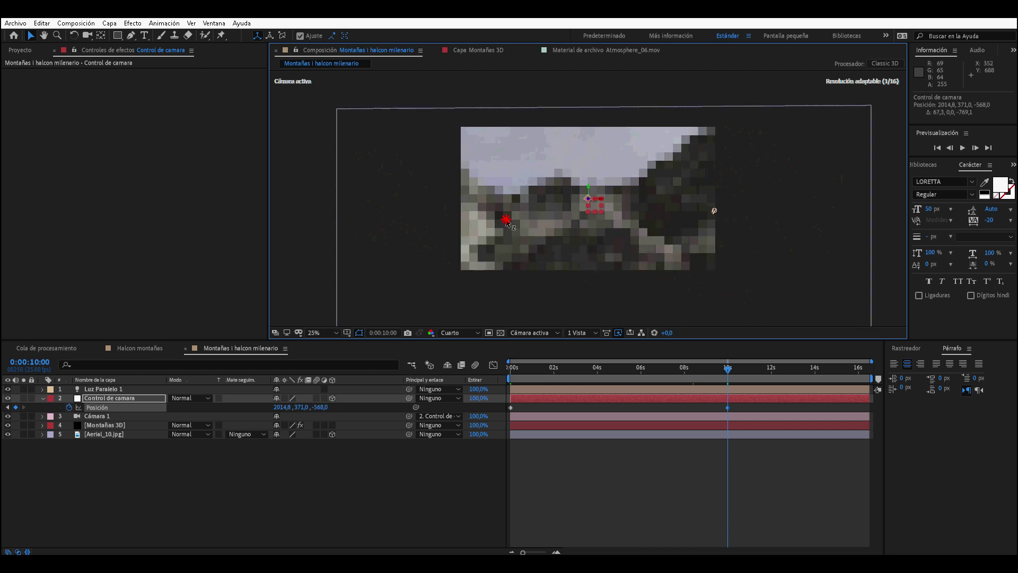
left_click_drag(487, 229, 443, 244)
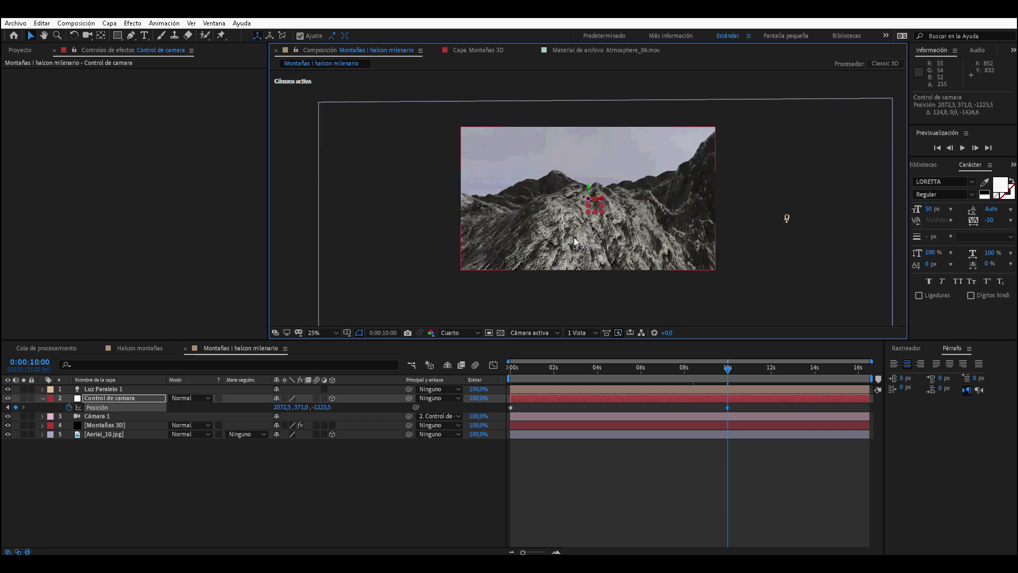
left_click_drag(591, 207, 568, 205)
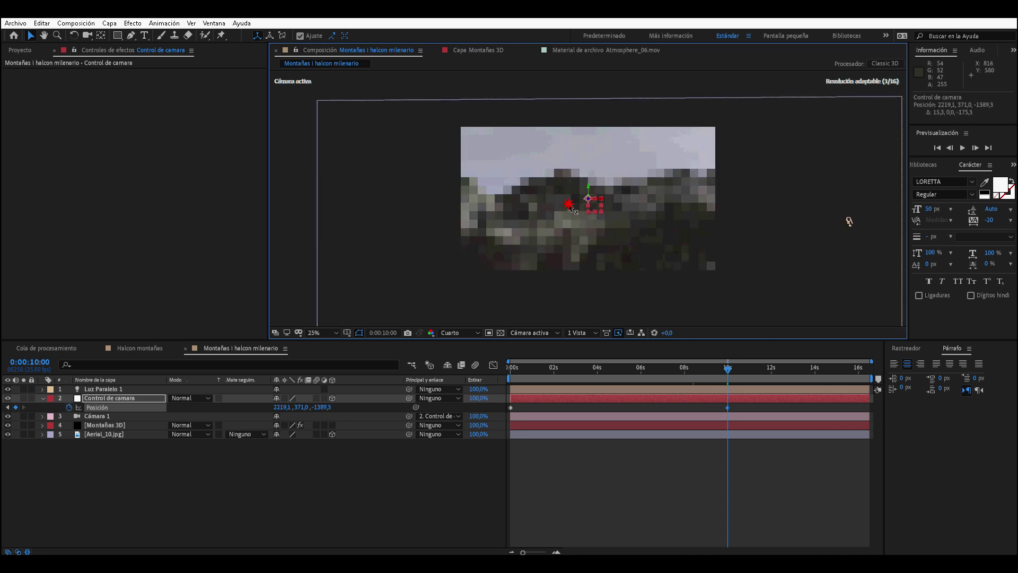
left_click_drag(590, 195, 587, 188)
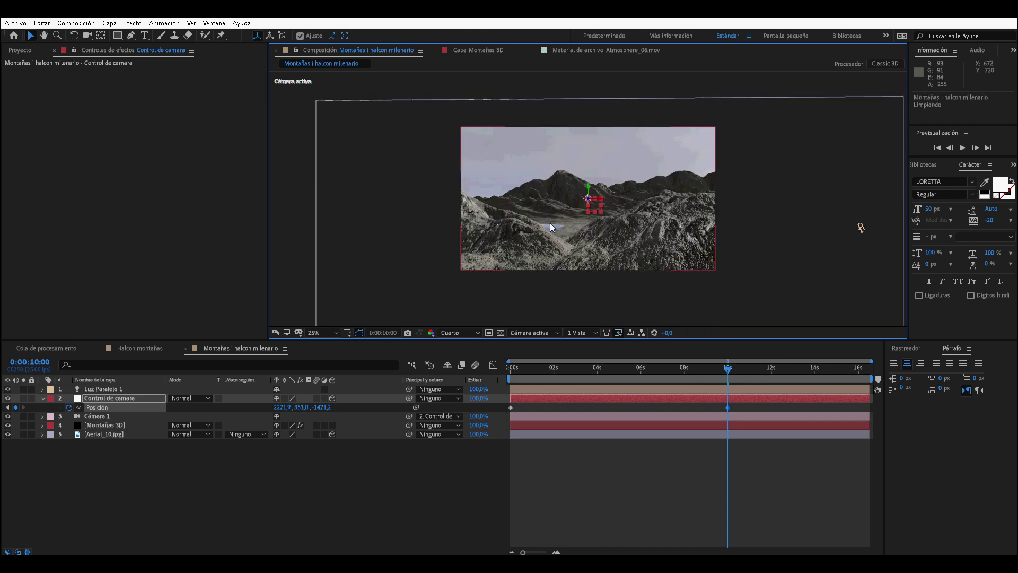
key("period")
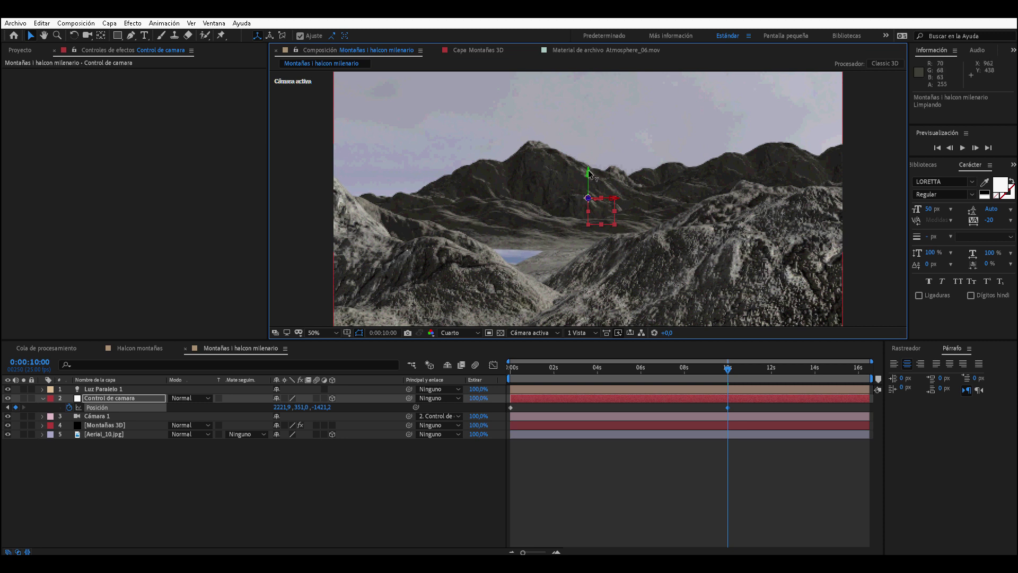
left_click_drag(591, 175, 582, 209)
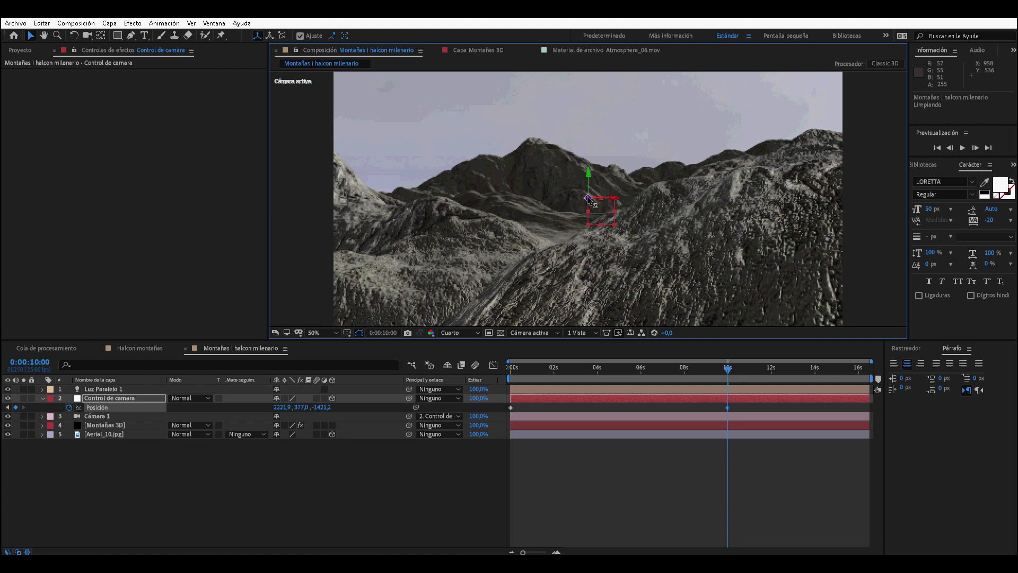
mouse_move(589, 199)
left_mouse_down()
mouse_move(609, 199)
mouse_move(600, 211)
left_mouse_up()
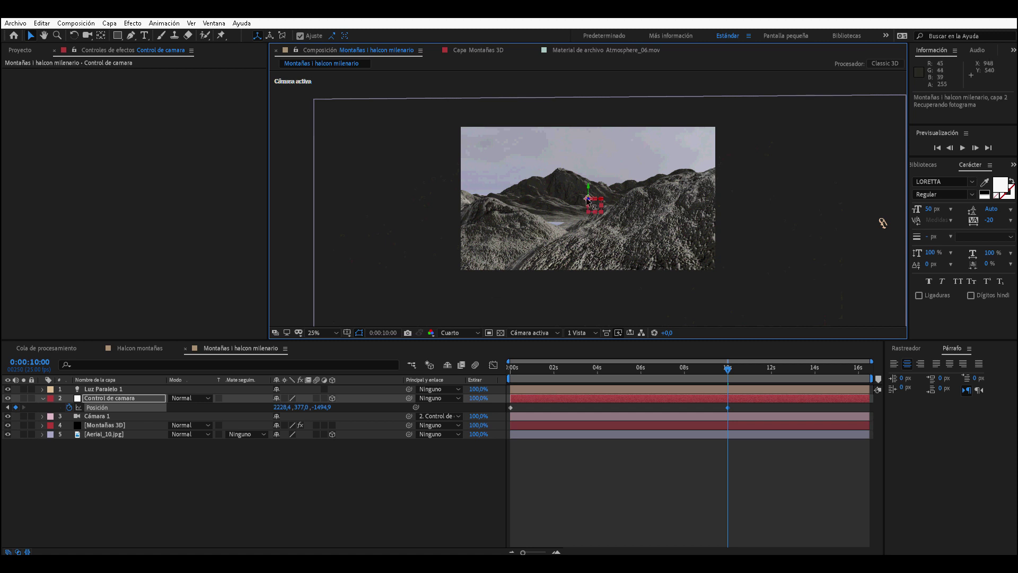
left_click_drag(587, 197, 595, 203)
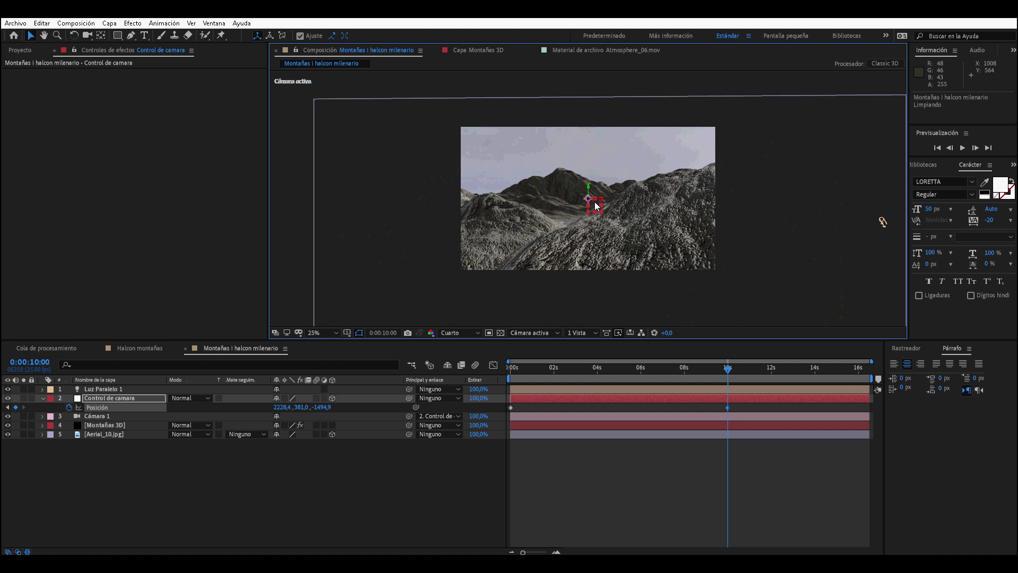
left_click_drag(589, 192, 588, 201)
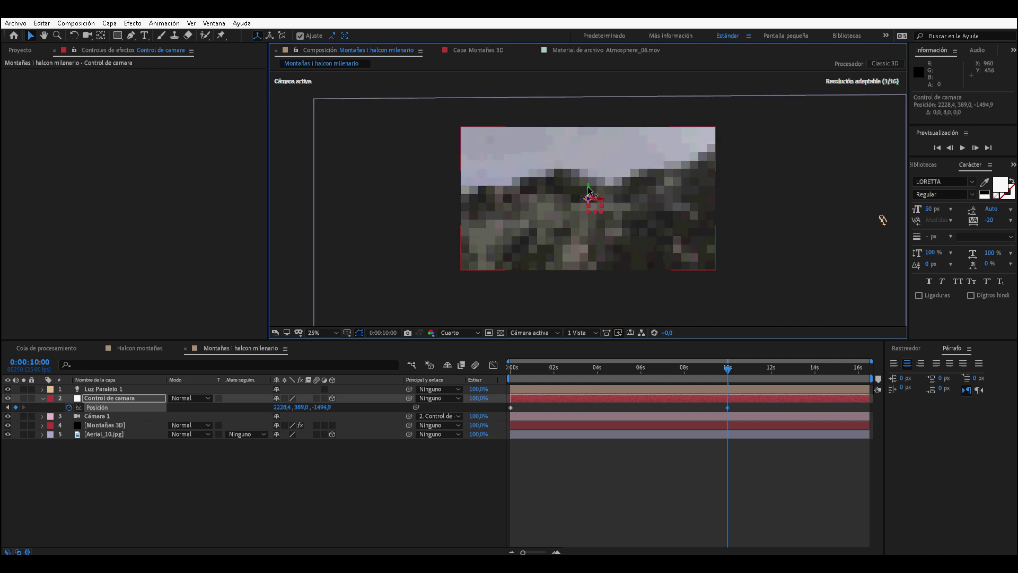
key("period")
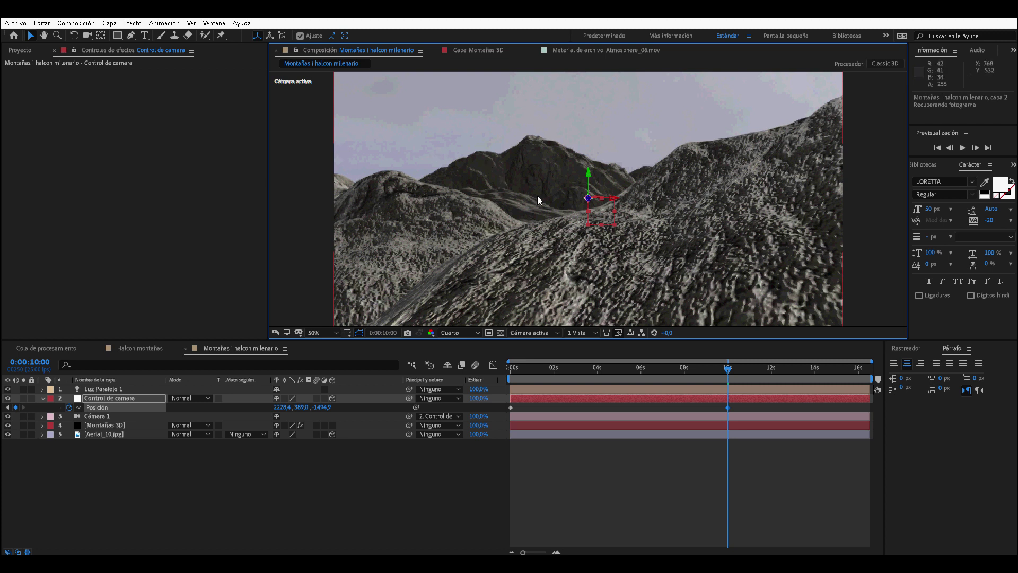
left_click_drag(589, 179, 588, 177)
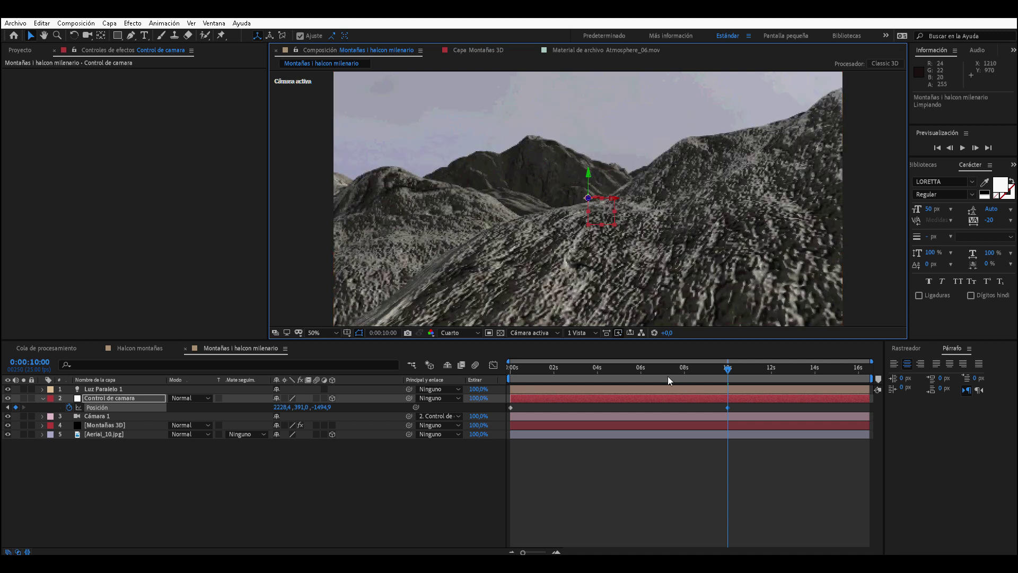
- Preview the camera fly-through and bring up the work area options
key("space")
scroll(554, 240, "down", 2)
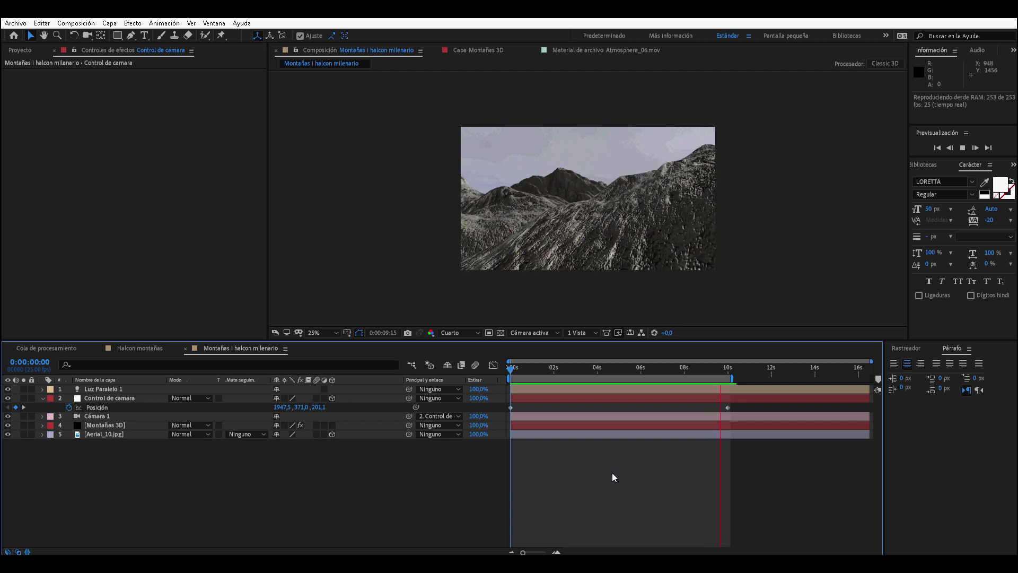
key("space")
right_click(638, 373)
left_click(533, 371)
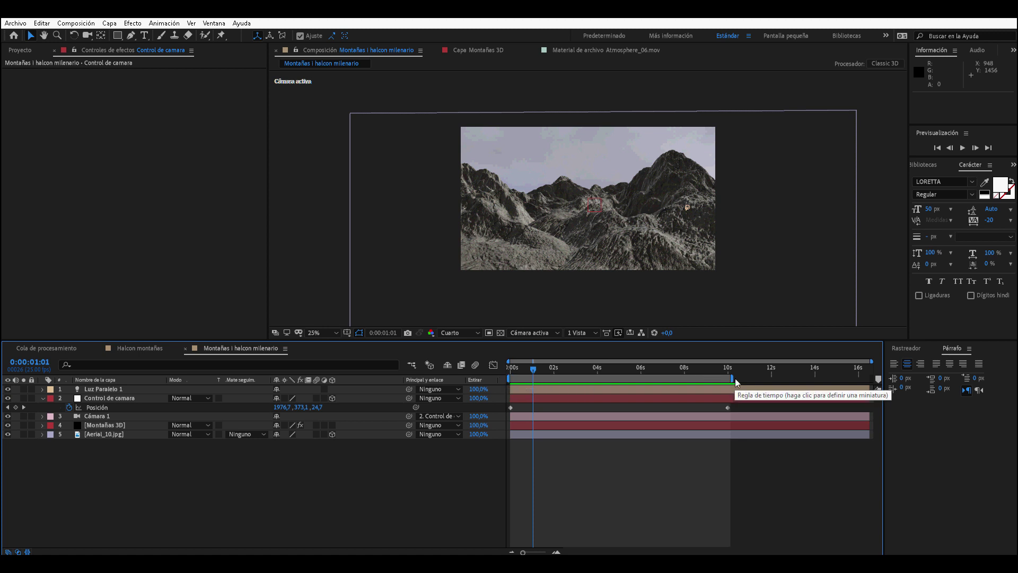
right_click(606, 377)
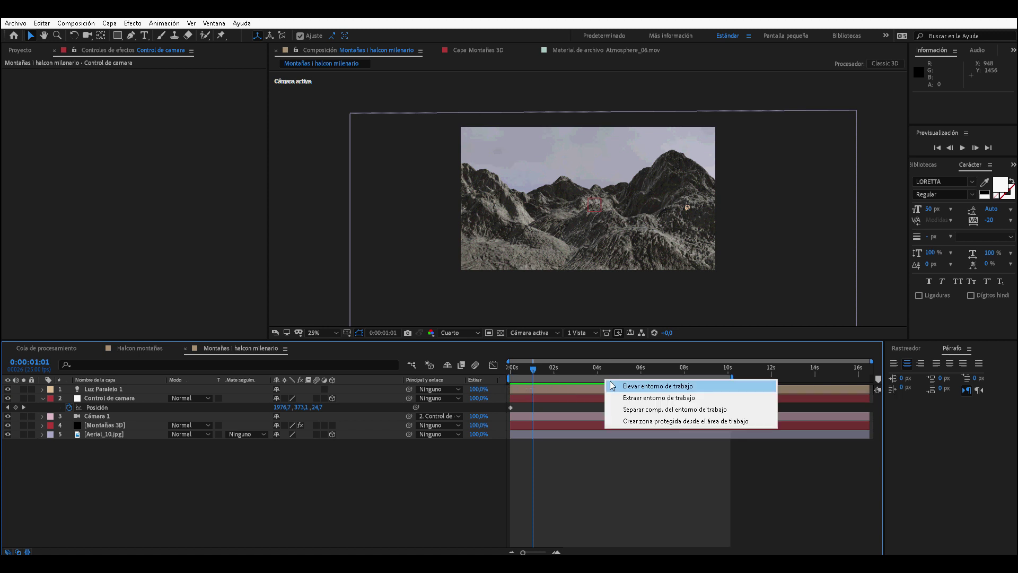
- Trim the composition to the work area and scrub the shortened camera move
left_click(637, 411)
key("Home")
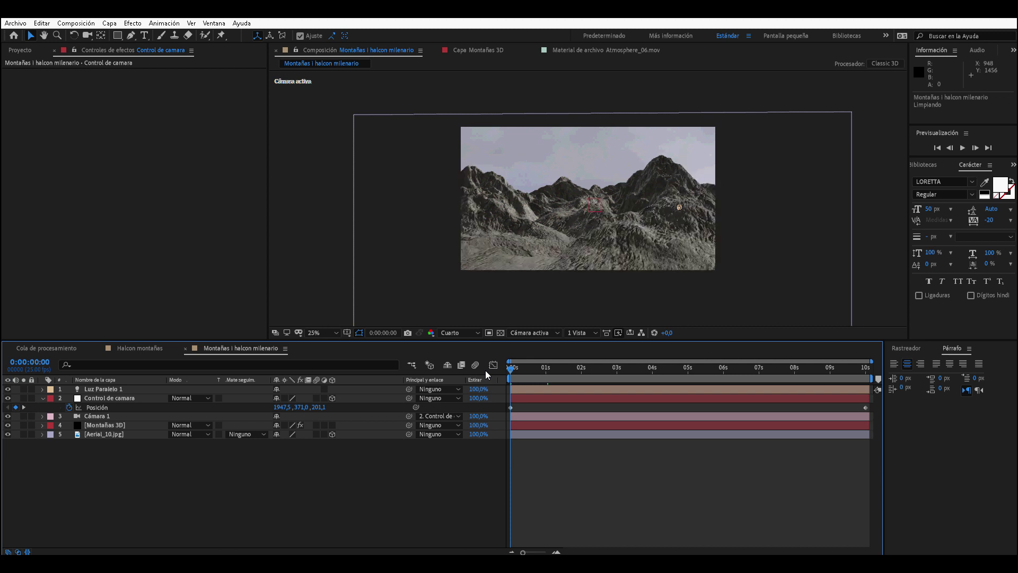
mouse_move(527, 367)
left_mouse_down()
mouse_move(854, 367)
mouse_move(462, 374)
left_mouse_up()
- Keyframe Control de camara's X/Y/Z rotation, tilting Z to -8° at 9:24, and preview
left_click(104, 399)
key("r")
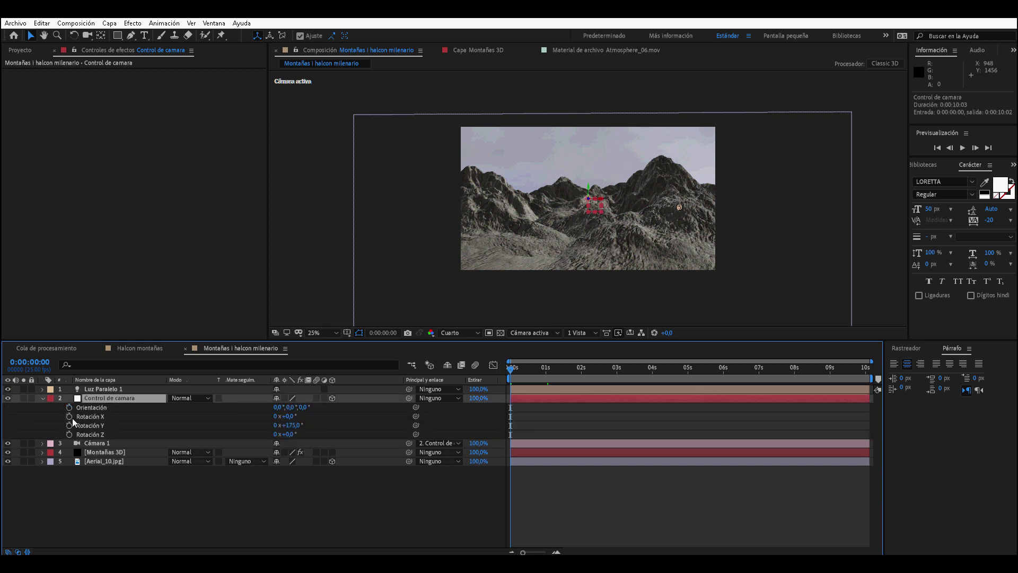
left_click(69, 416)
left_click(69, 425)
left_click(69, 435)
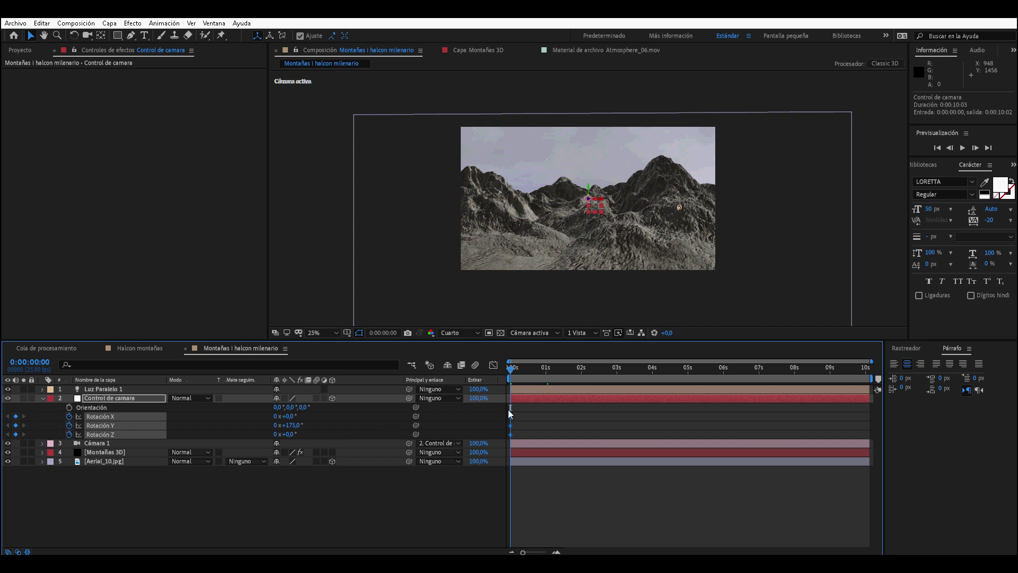
left_click_drag(510, 369, 868, 384)
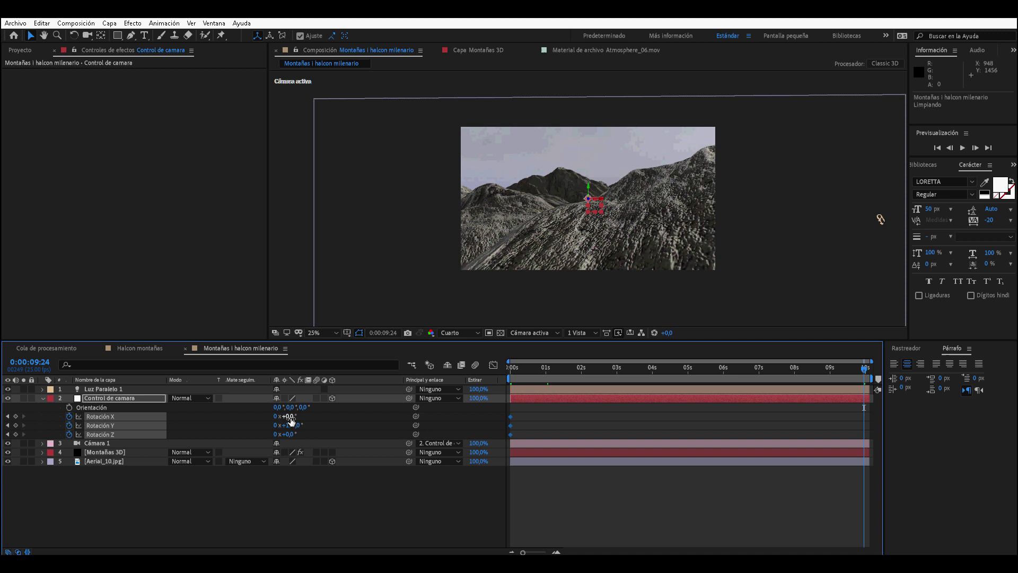
mouse_move(291, 416)
left_mouse_down()
mouse_move(286, 434)
mouse_move(274, 434)
left_mouse_up()
key("ctrl+z")
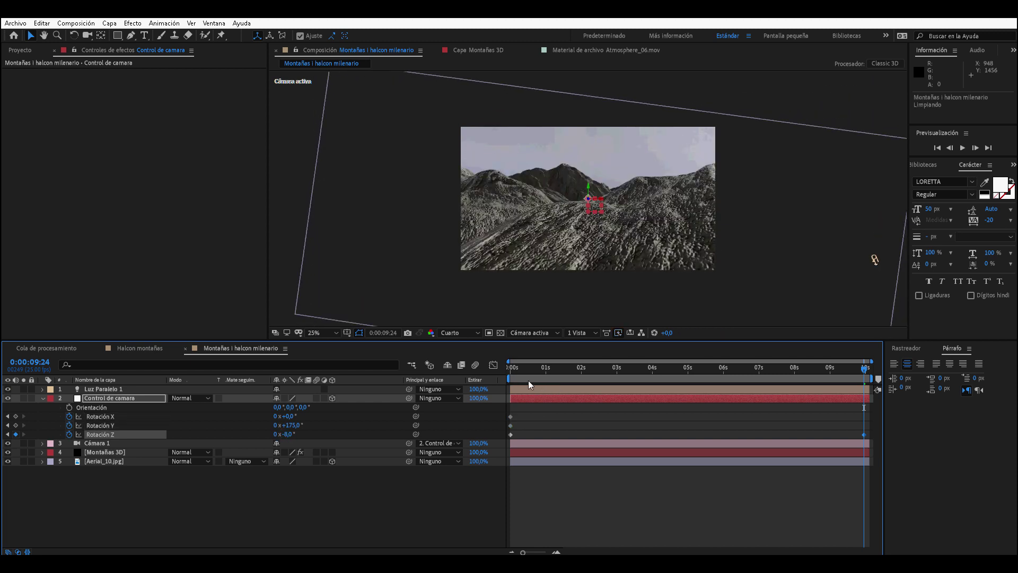
key("space")
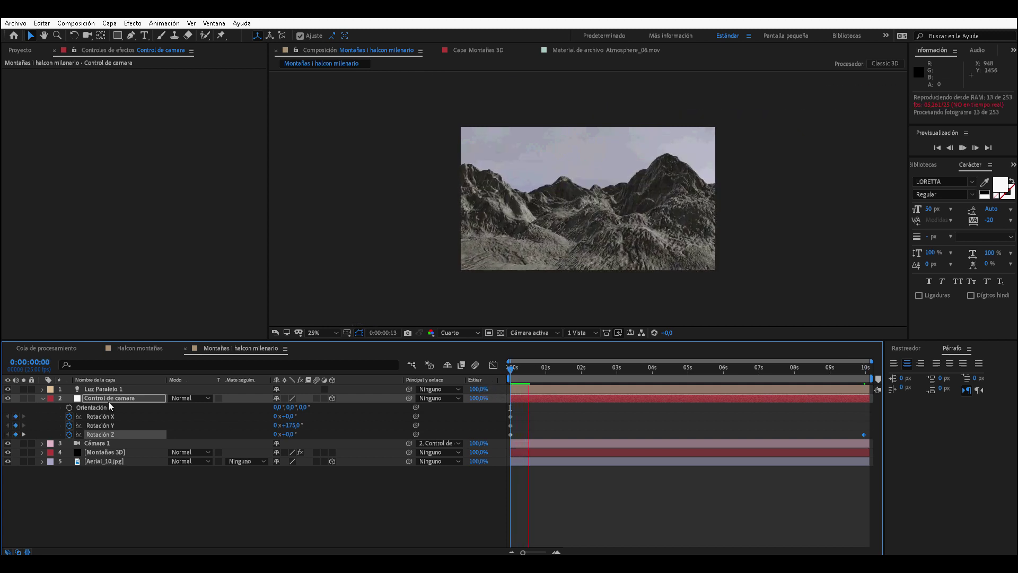
left_click(42, 399)
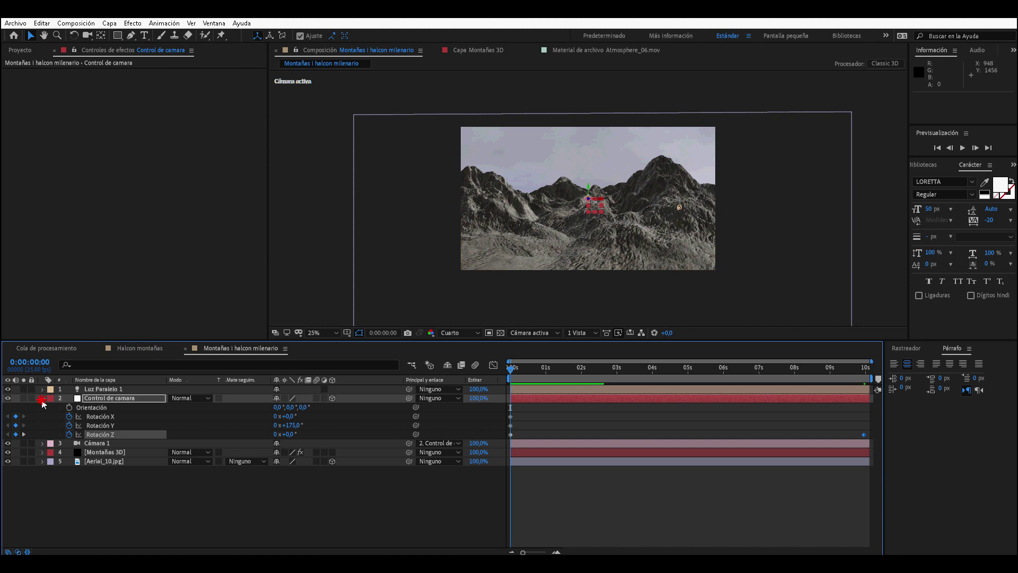
- Create a new black solid named 'Halcon Milenario'
left_click(98, 417)
right_click(104, 468)
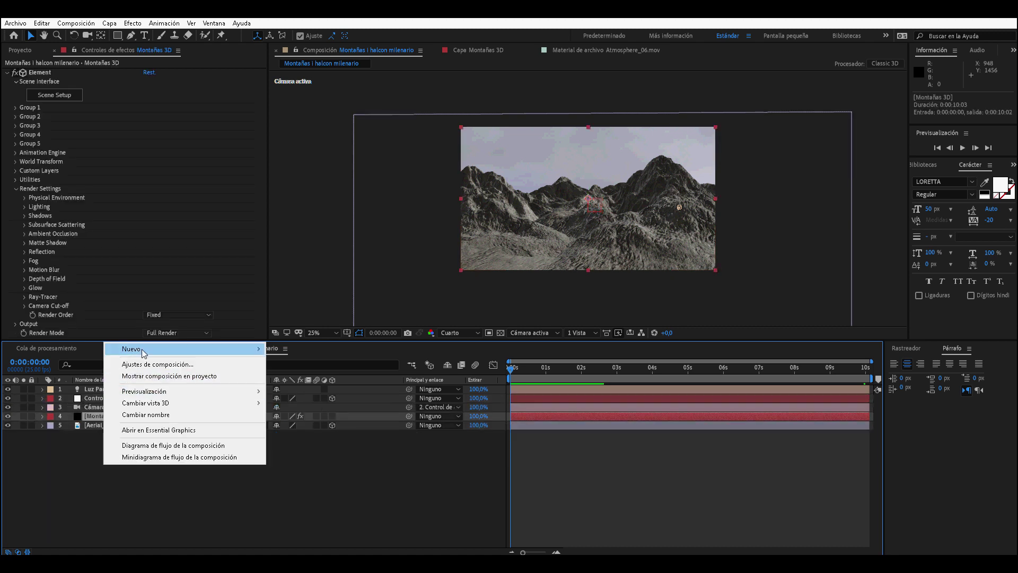
mouse_move(260, 356)
left_click(276, 377)
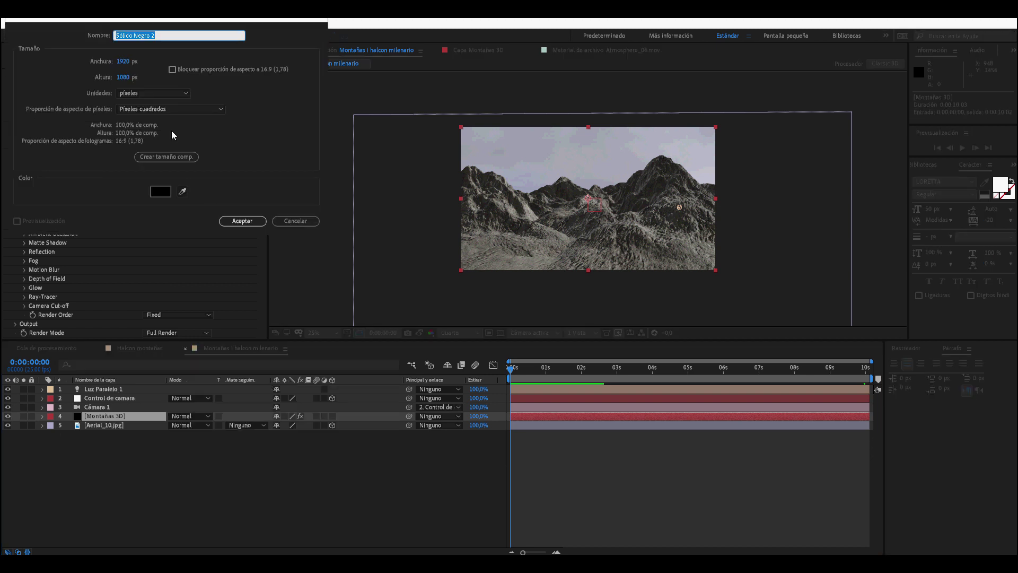
type("Halcon Milenario")
key("Return")
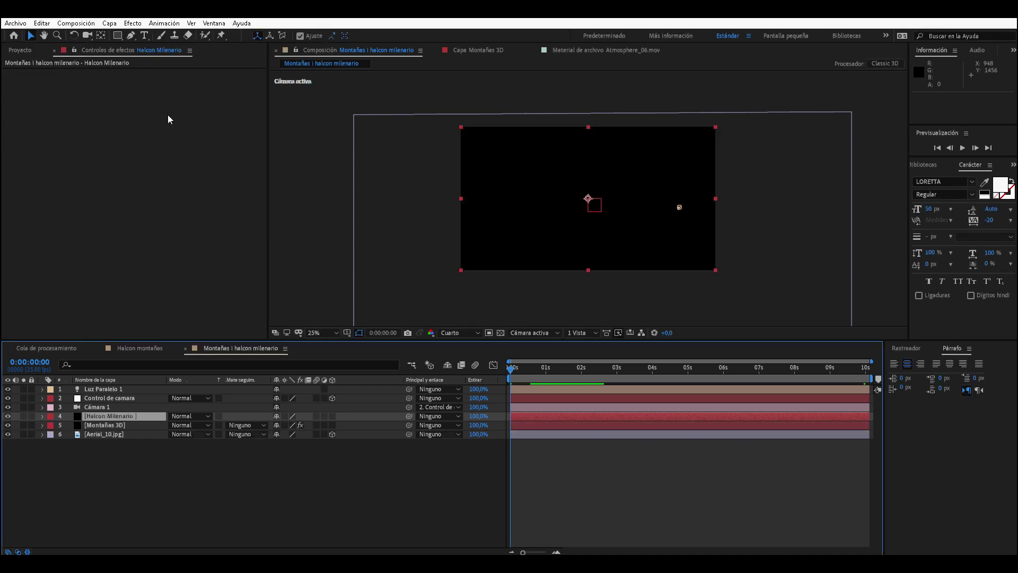
- Apply the Element effect to Halcon Milenario and open its Scene Setup
left_click(132, 22)
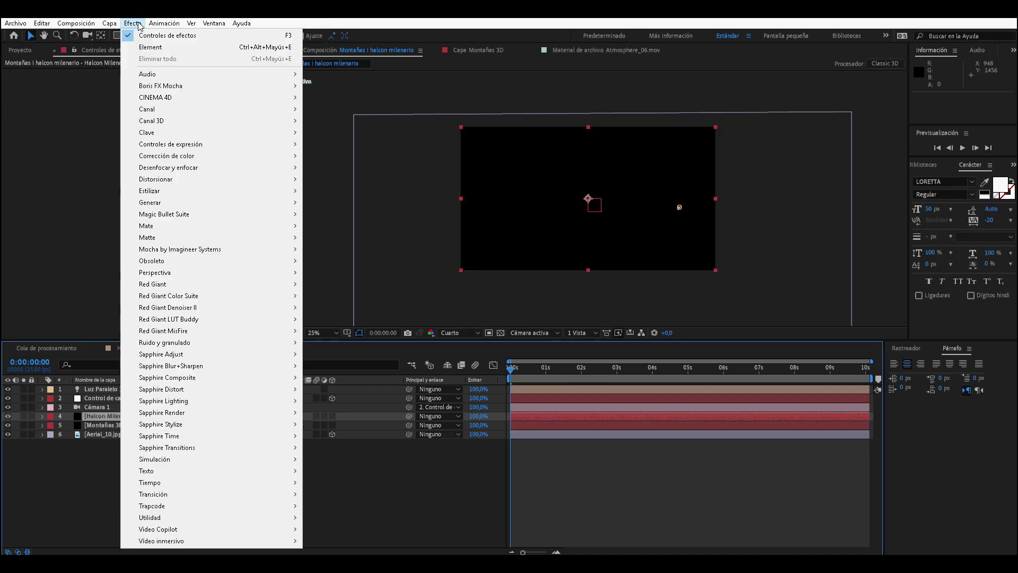
left_click(154, 46)
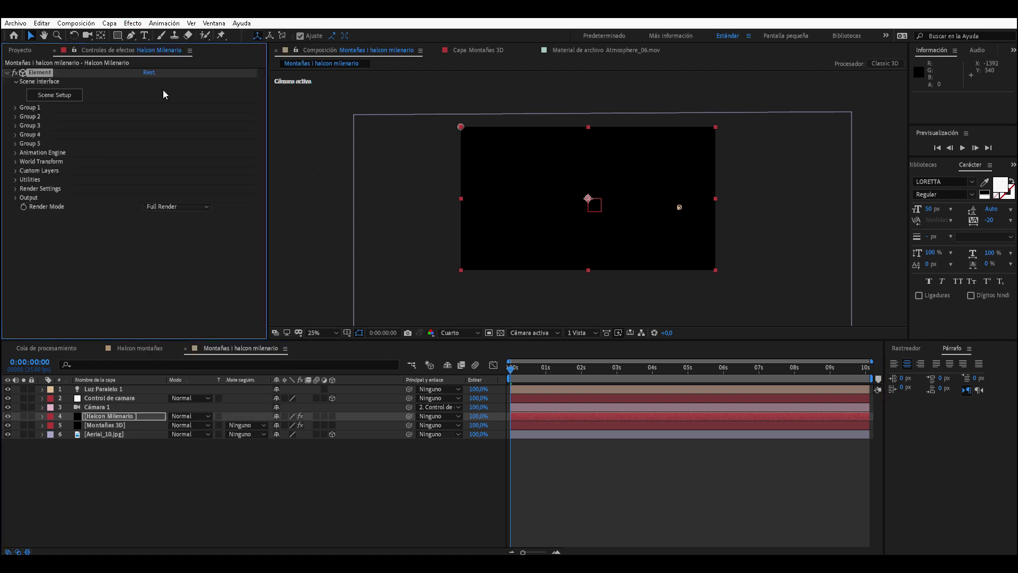
left_click(62, 97)
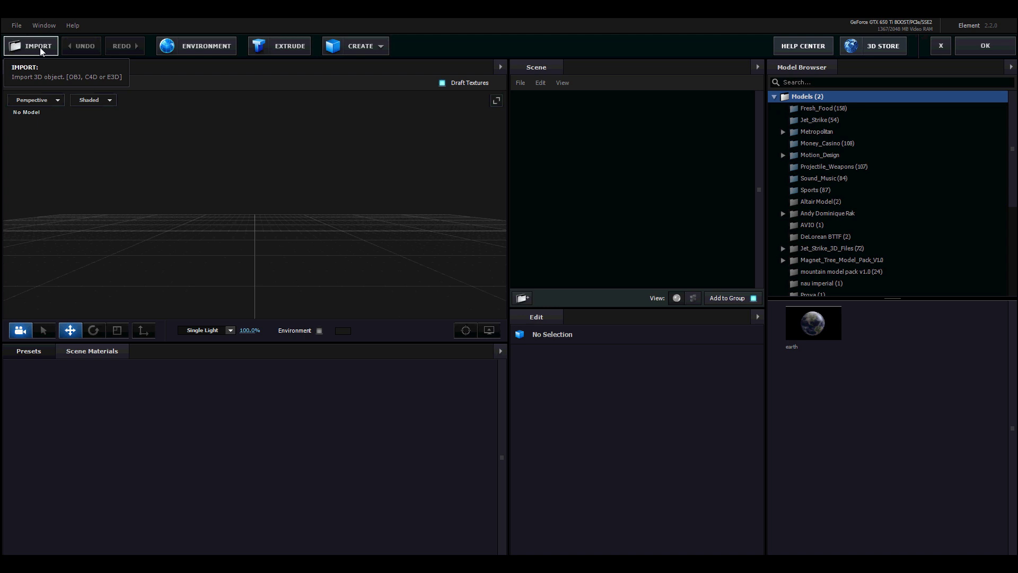
- Import Millenium Falcon (rigged)_v2.c4d from TUTORIALS > STAR WARS > HALCON MILENARIO 2017 with Physical Shader
left_click(40, 49)
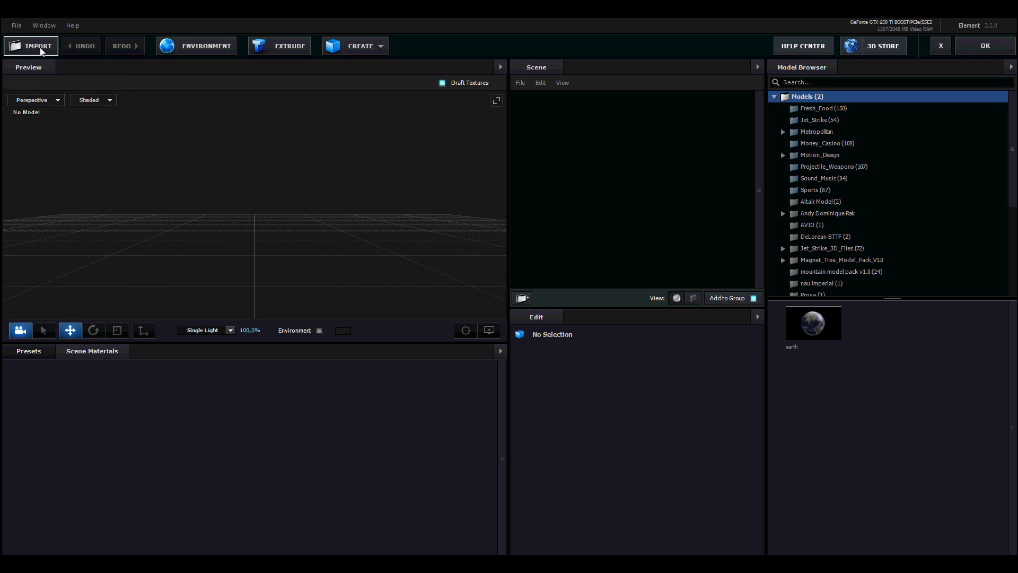
left_click(261, 55)
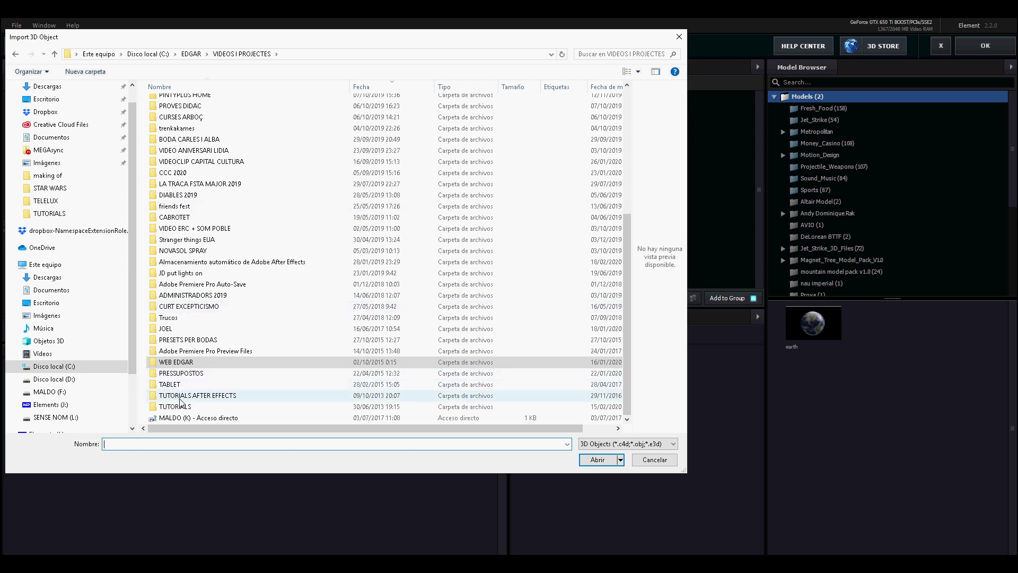
double_click(177, 407)
double_click(172, 281)
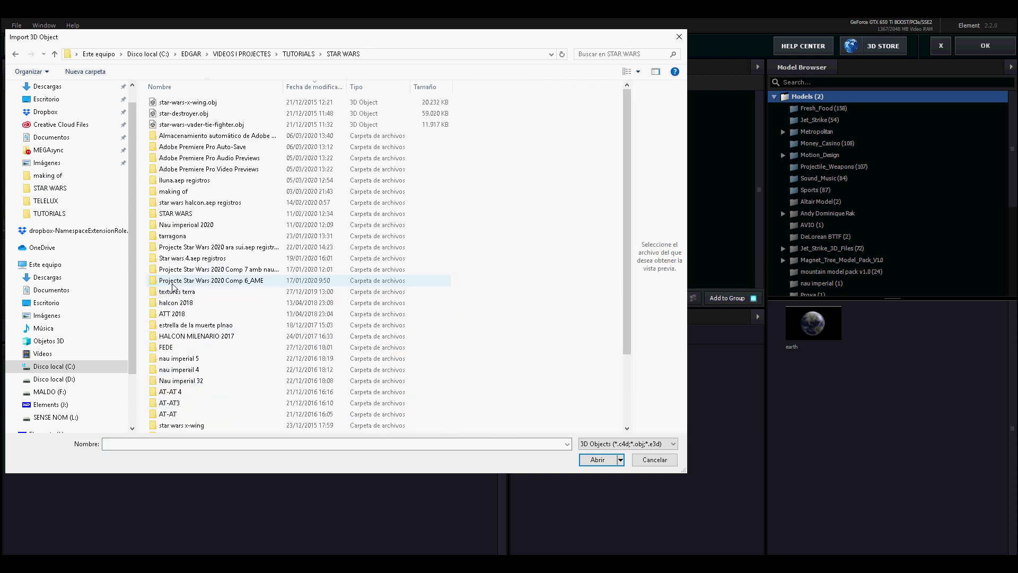
double_click(175, 336)
left_click(200, 103)
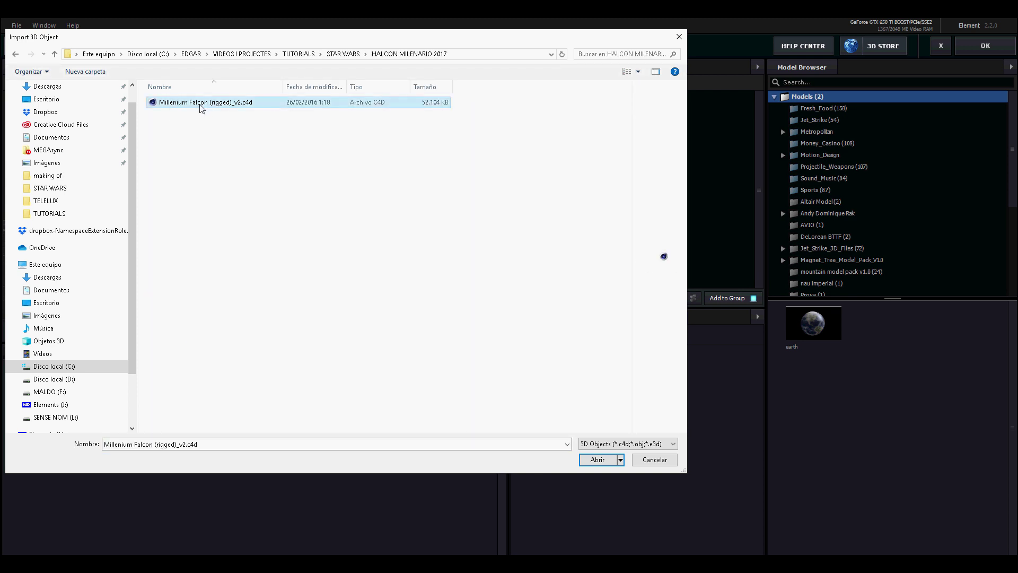
left_click(598, 460)
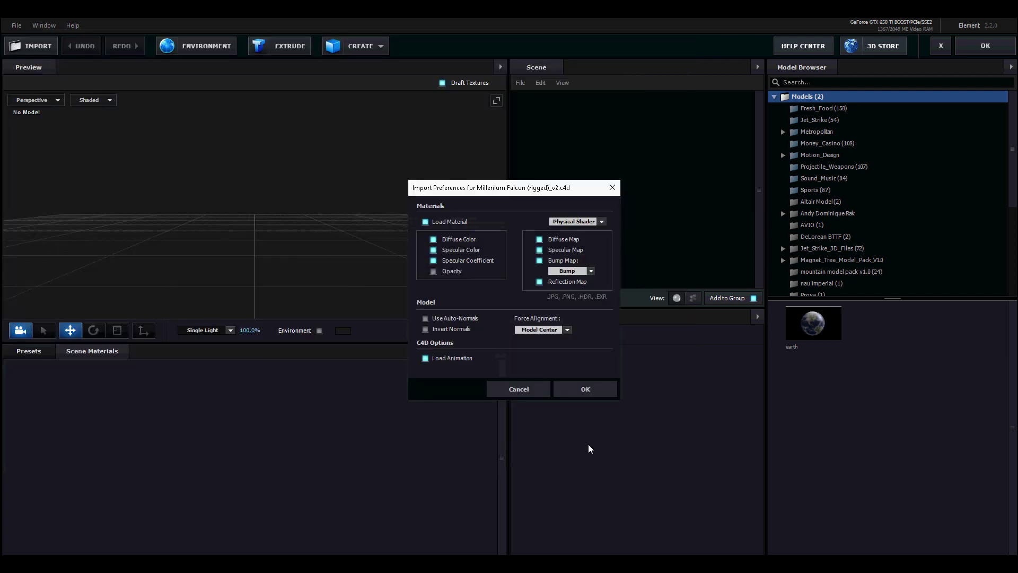
left_click(576, 221)
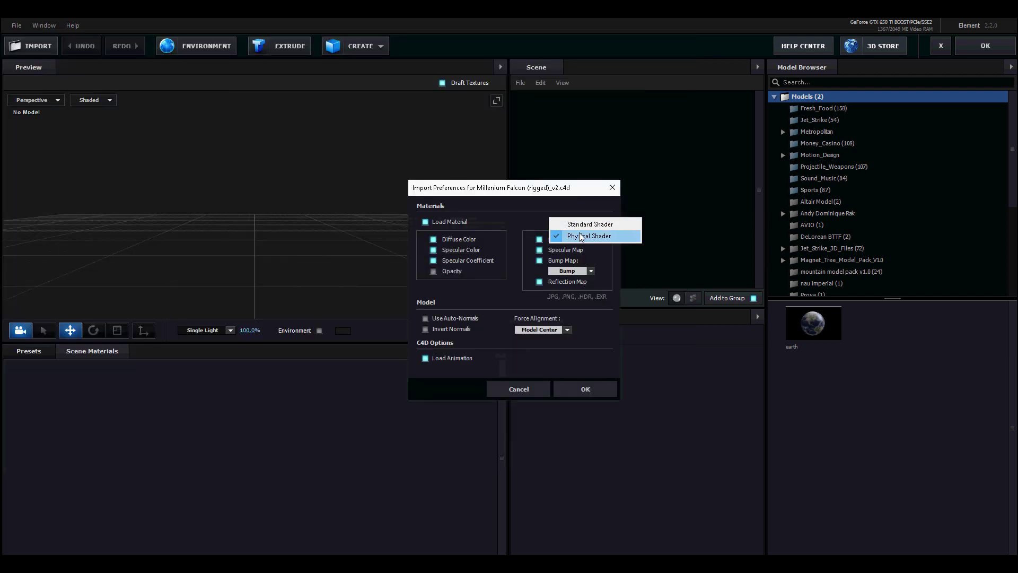
left_click(581, 243)
left_click(586, 389)
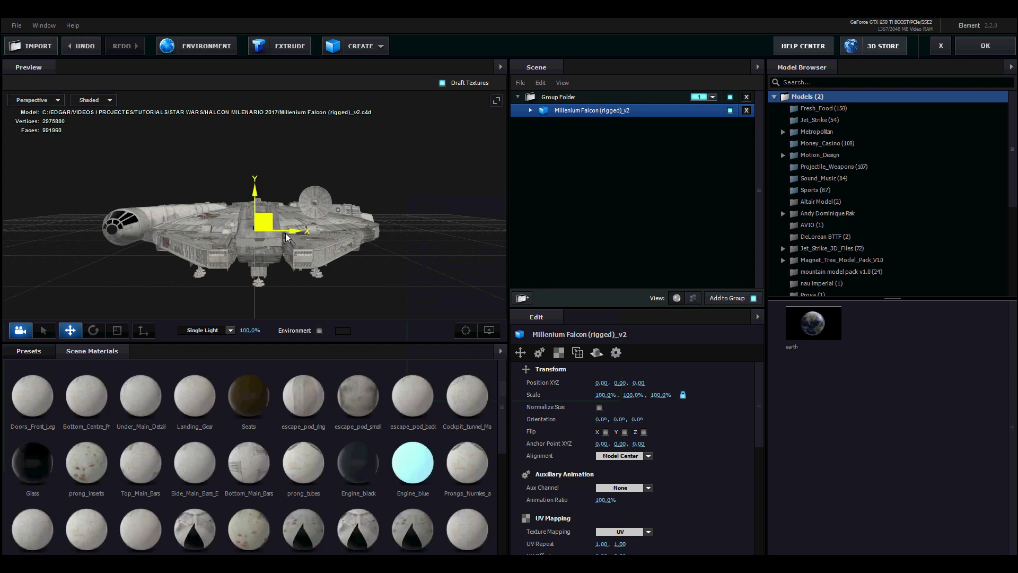
- Orbit and zoom the Element preview to inspect the Falcon from a three-quarter angle and underneath
mouse_move(308, 217)
left_mouse_down()
mouse_move(189, 249)
mouse_move(57, 225)
mouse_move(266, 273)
left_mouse_up()
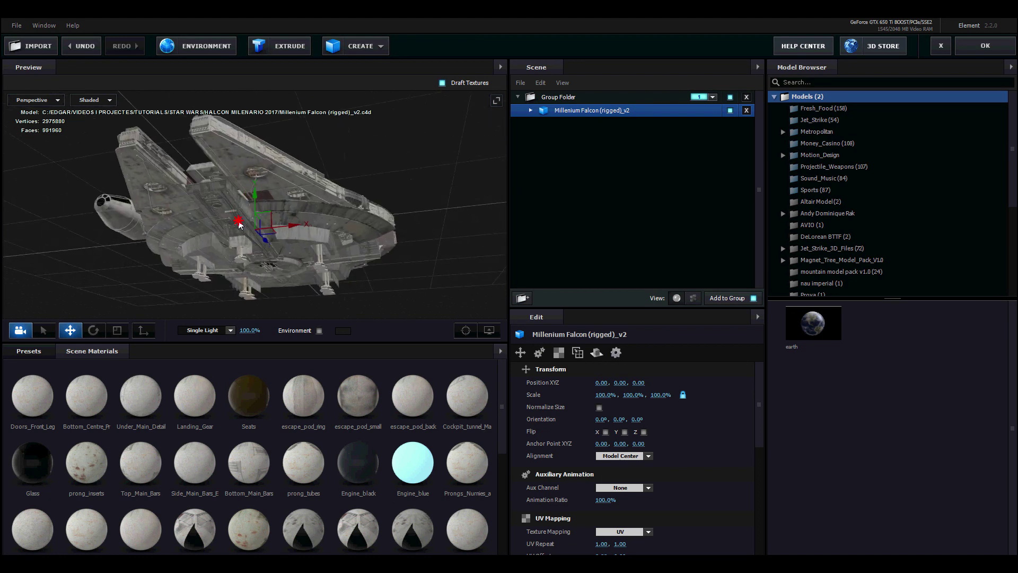
scroll(265, 273, "up", 2)
scroll(264, 269, "up", 3)
scroll(263, 266, "up", 3)
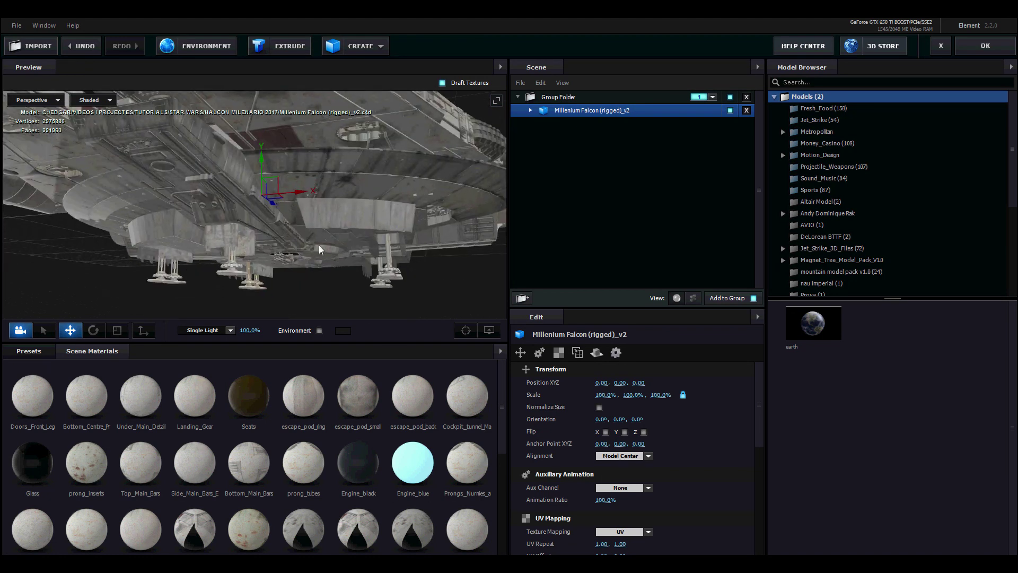
scroll(261, 263, "up", 2)
left_click_drag(261, 263, 310, 235)
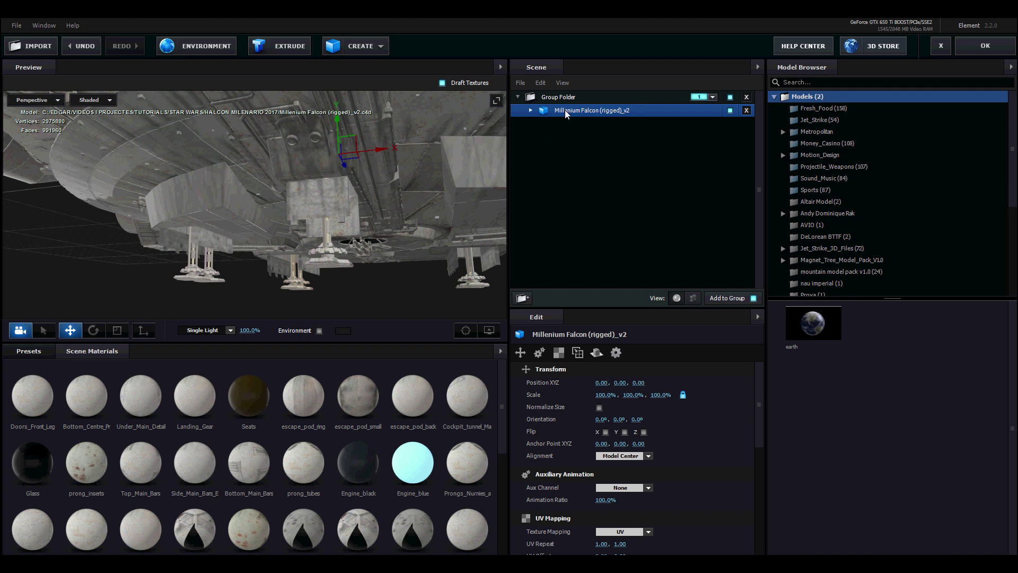
- Hide the Falcon's Landing_Gear and Chrome parts, keeping Walkway visible, and close Element with OK
left_click(530, 112)
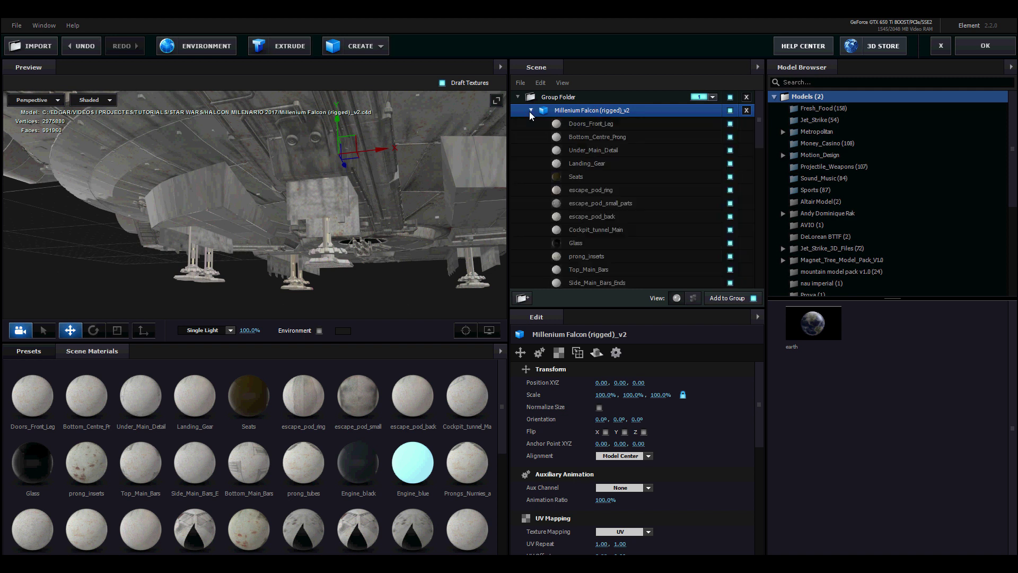
left_click(587, 169)
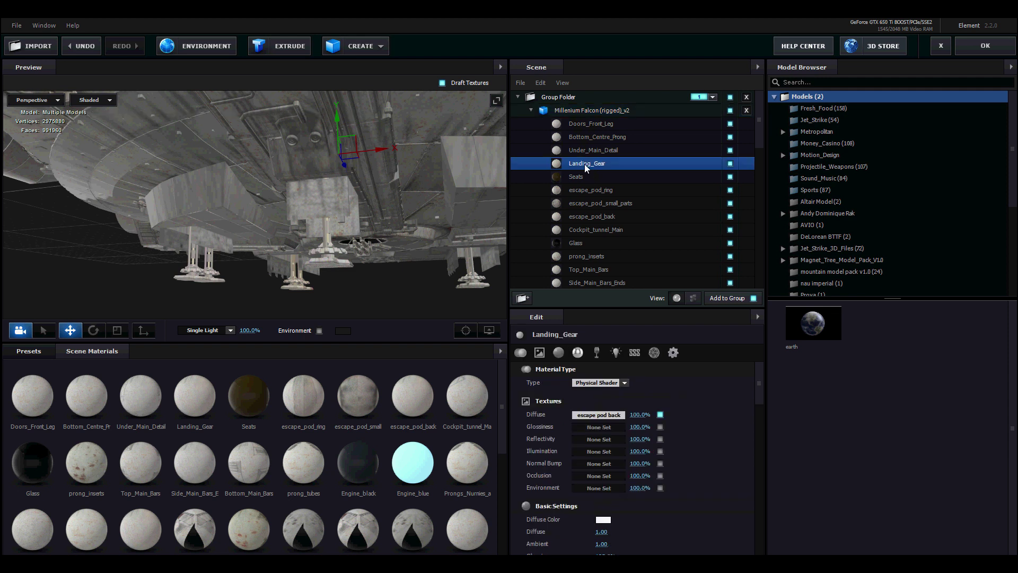
left_click(731, 164)
scroll(658, 201, "down", 5)
left_click_drag(307, 262, 371, 264)
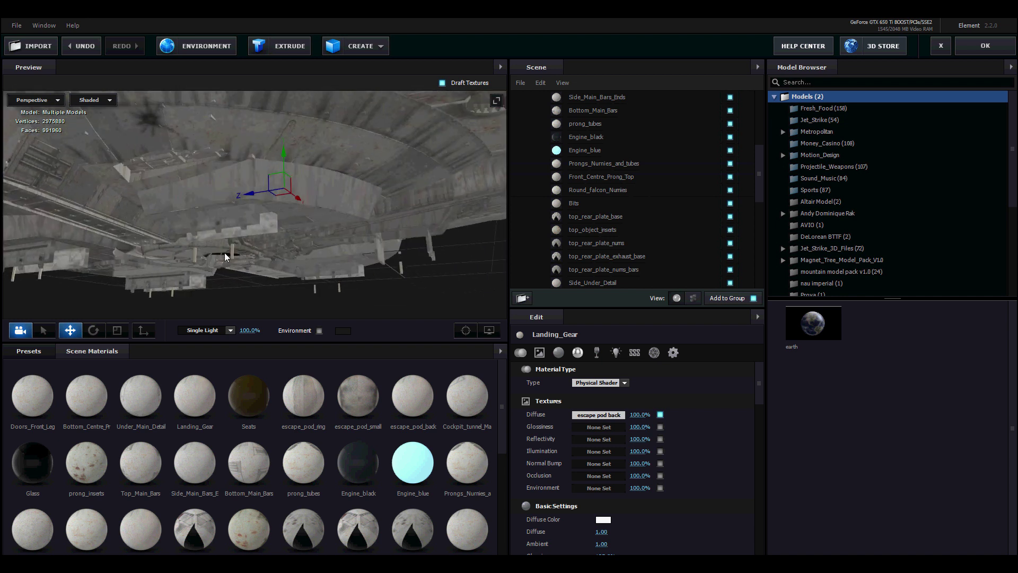
scroll(635, 251, "down", 5)
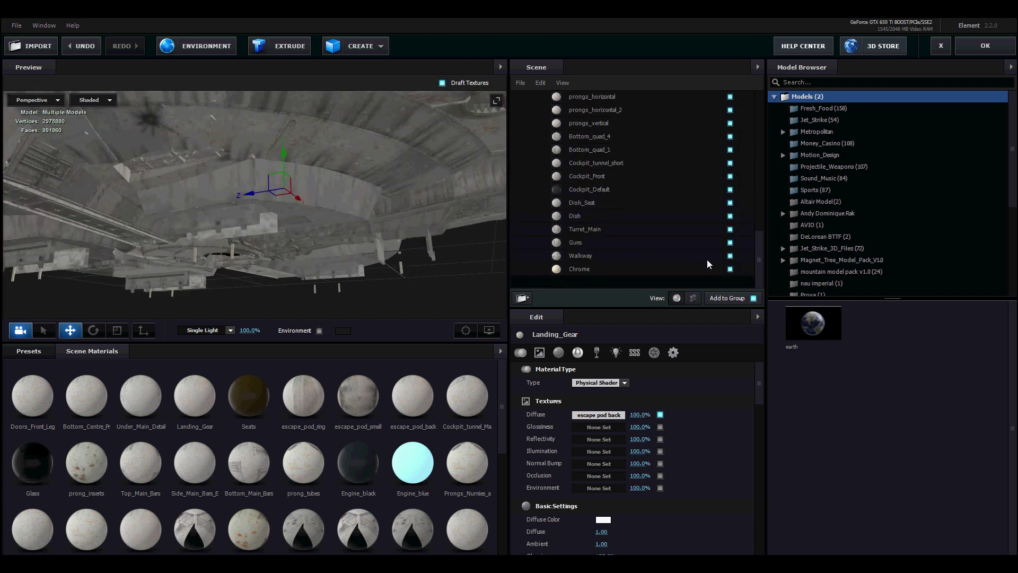
left_click(730, 257)
left_click(731, 257)
left_click(731, 270)
mouse_move(276, 251)
left_mouse_down()
mouse_move(345, 232)
mouse_move(300, 218)
left_mouse_up()
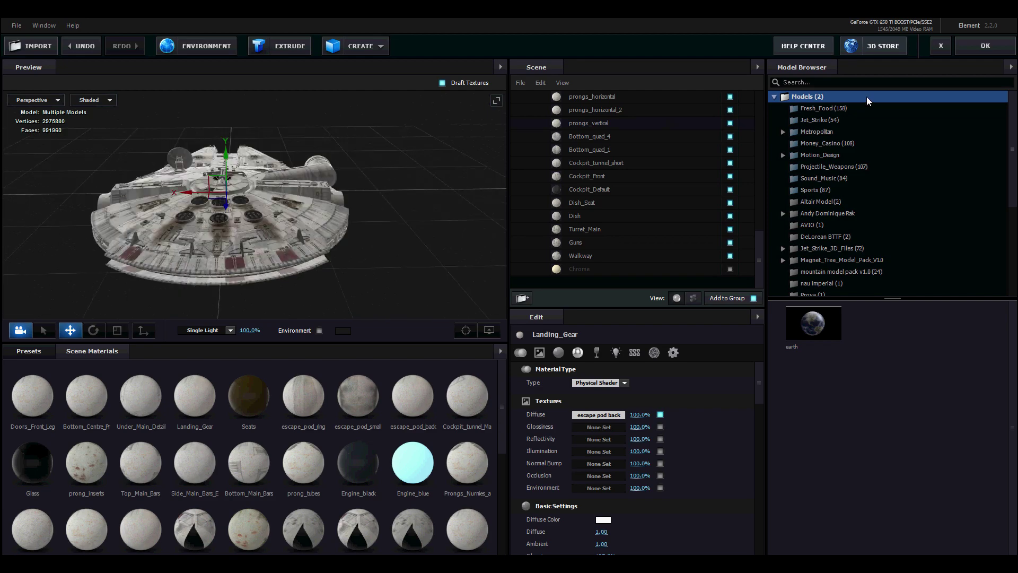
left_click(986, 46)
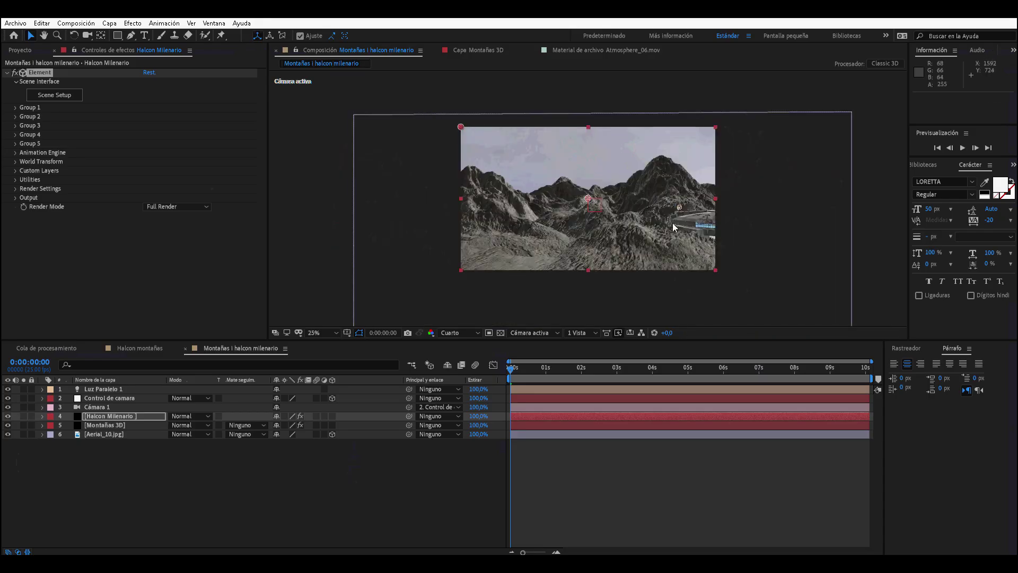
- In Group 1's Particle Replicator, move the ship right to Position XY 2518,528
left_click(15, 108)
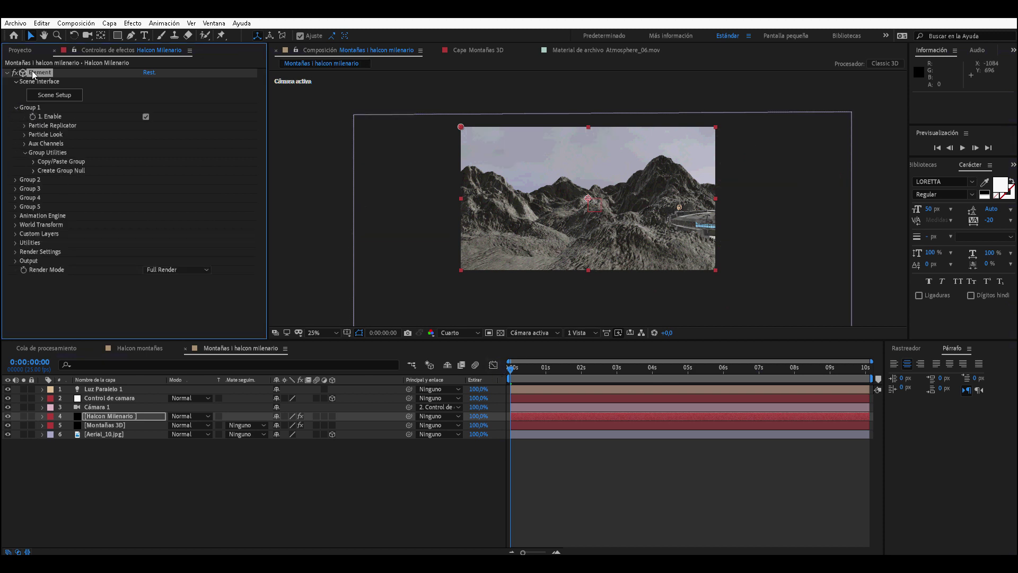
left_click(25, 126)
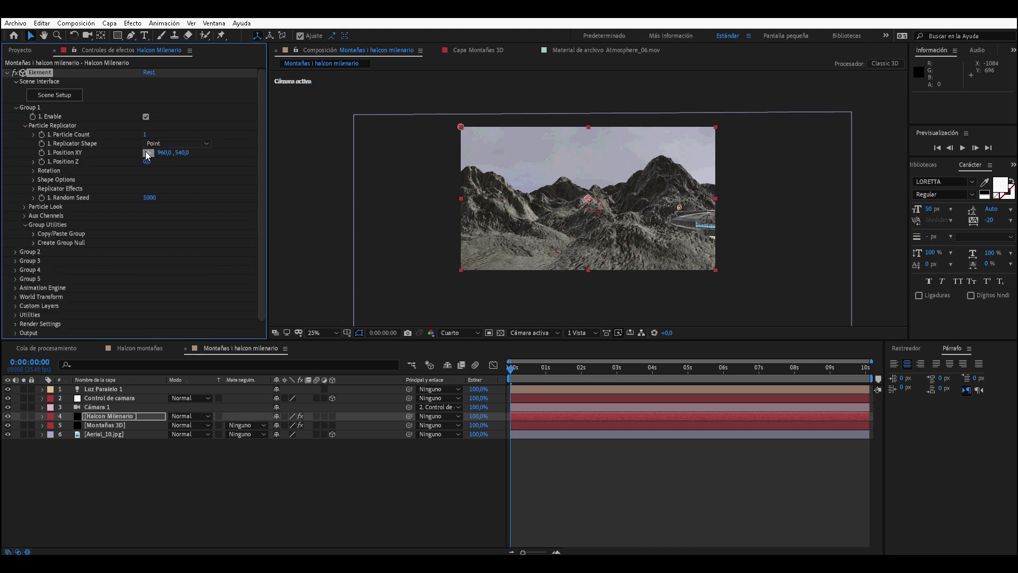
left_click_drag(115, 153, 8, 161)
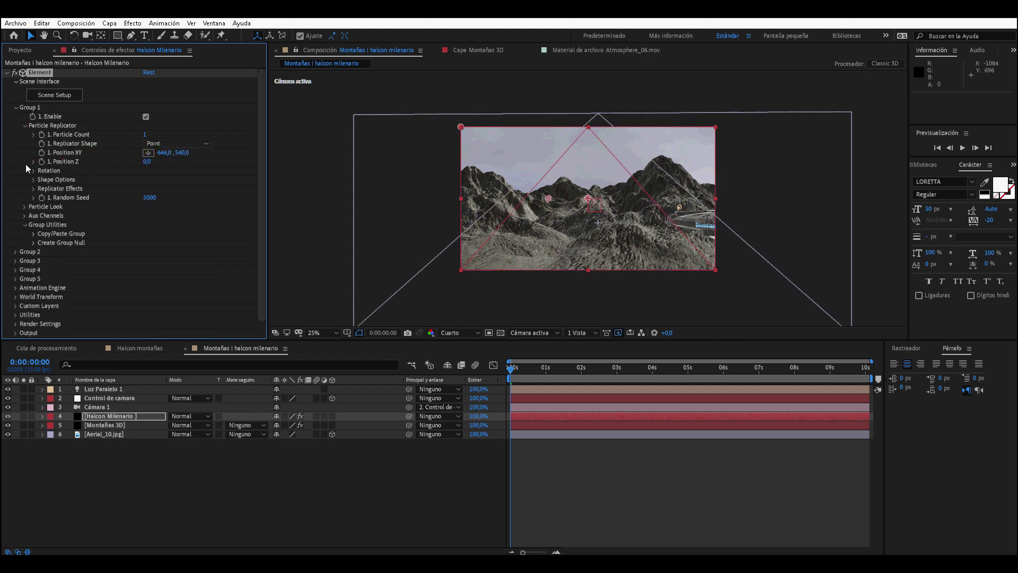
left_click_drag(547, 198, 721, 201)
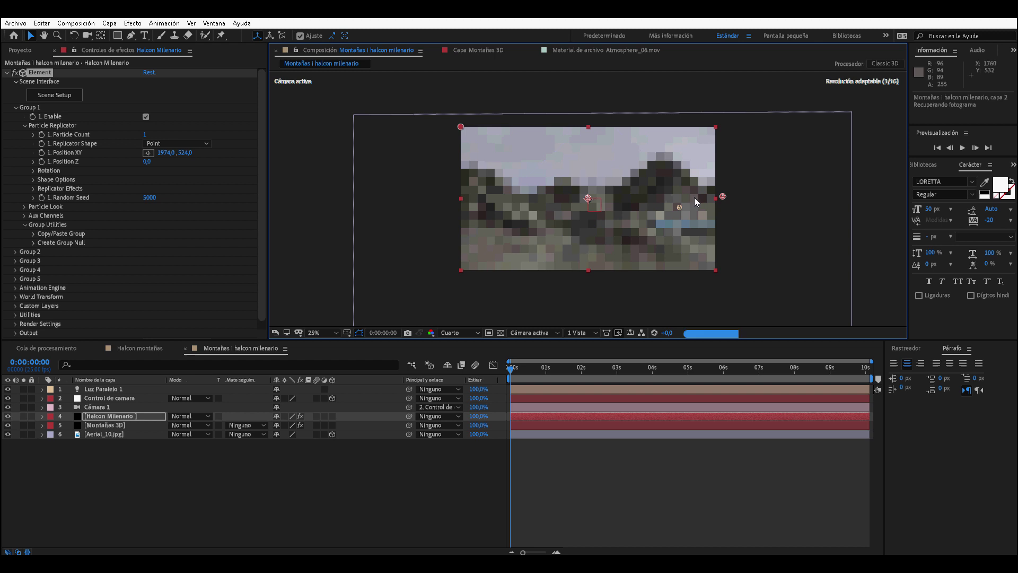
left_click_drag(722, 201, 771, 200)
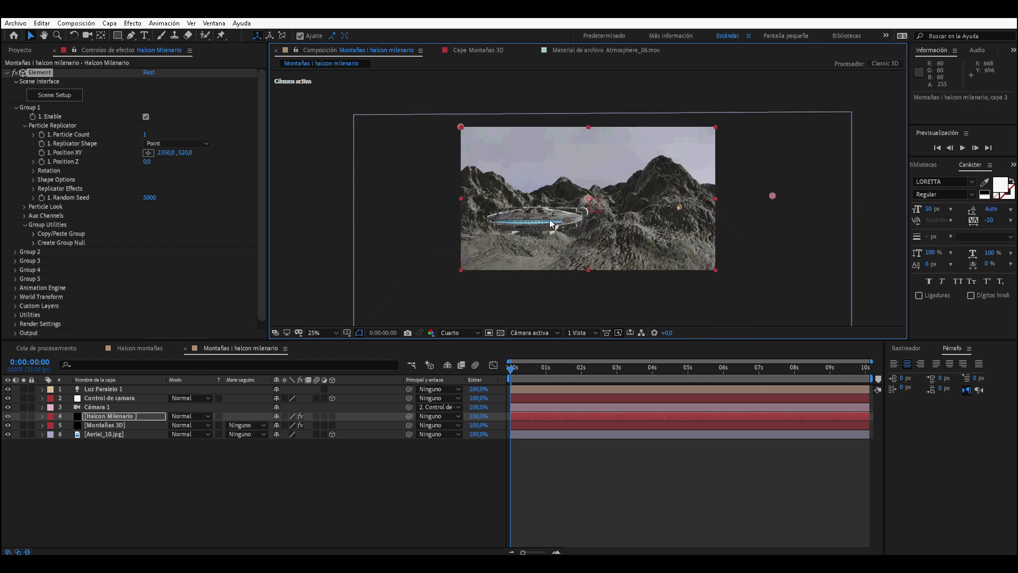
key("period")
key("comma")
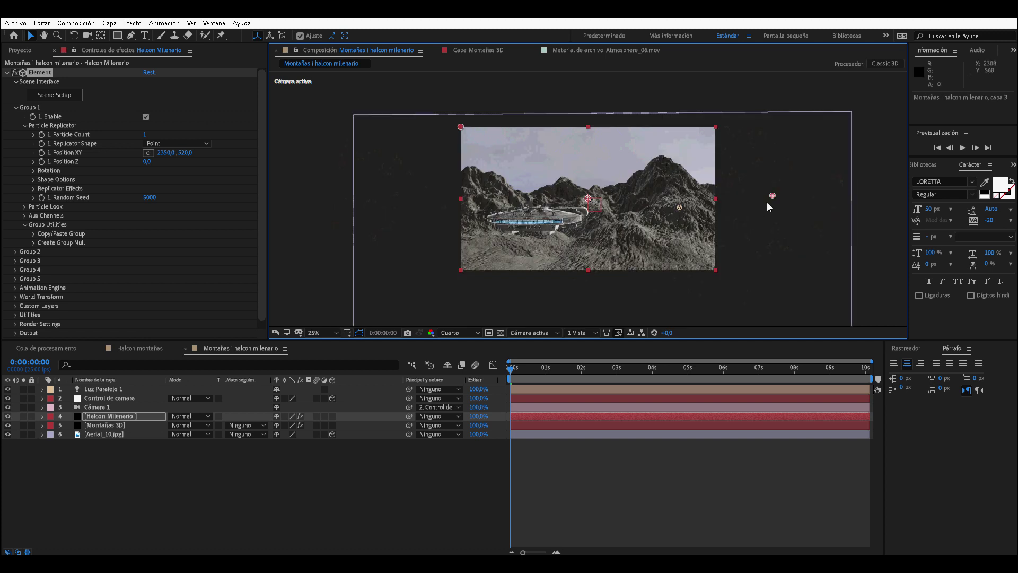
left_click_drag(773, 199, 795, 198)
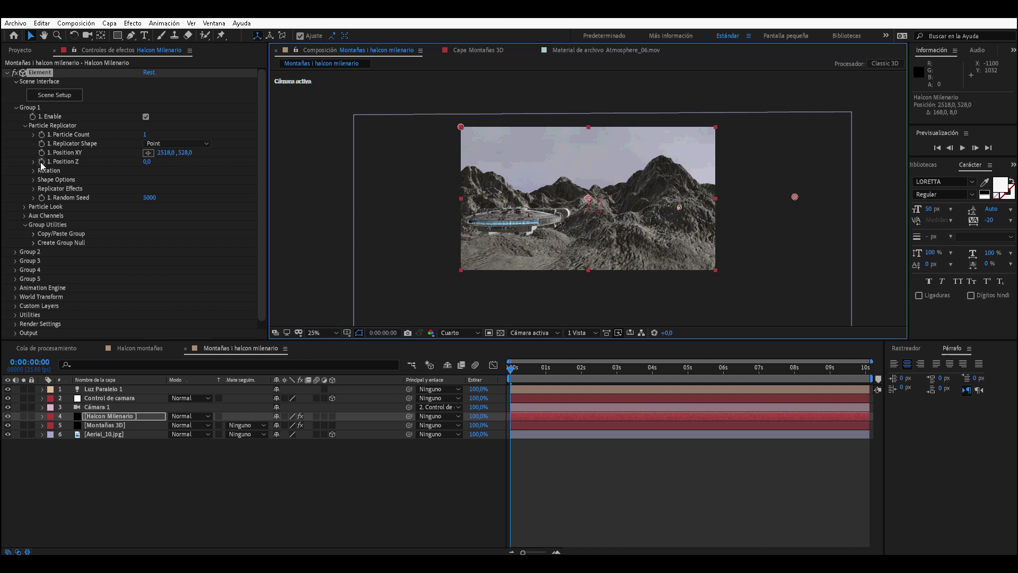
- Try a Z Rotation tilt on the ship, then undo it
left_click(35, 169)
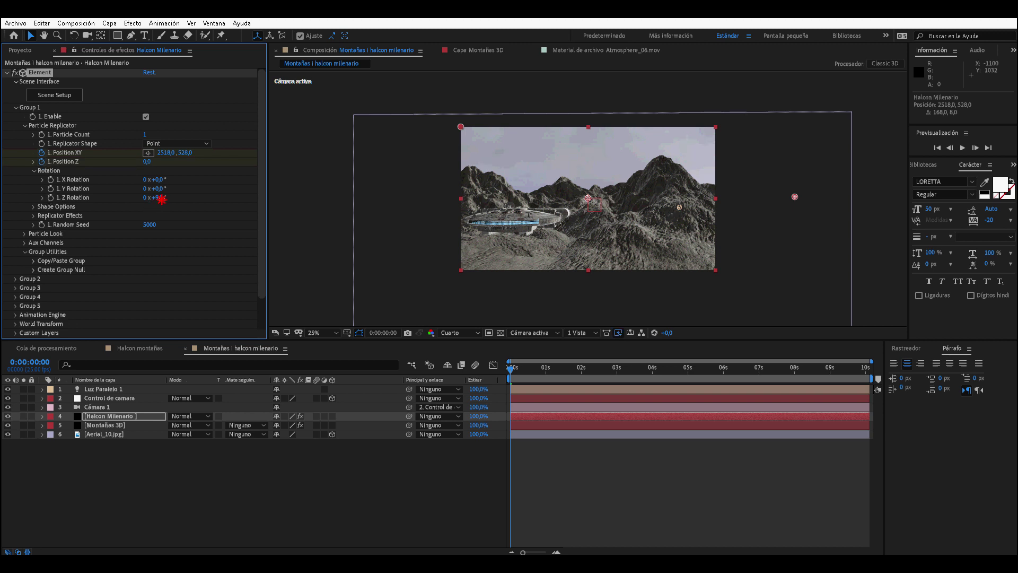
left_click_drag(162, 198, 167, 199)
key("ctrl+z")
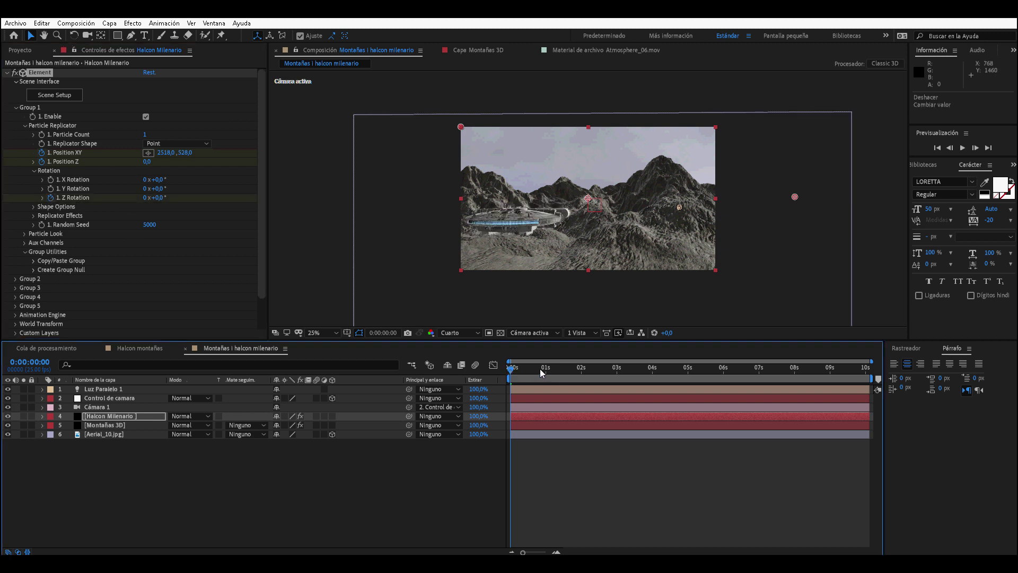
- Keyframe the ship's Position Z to -2200 and move that keyframe to the timeline end
left_click(565, 369)
left_click_drag(590, 371, 791, 372)
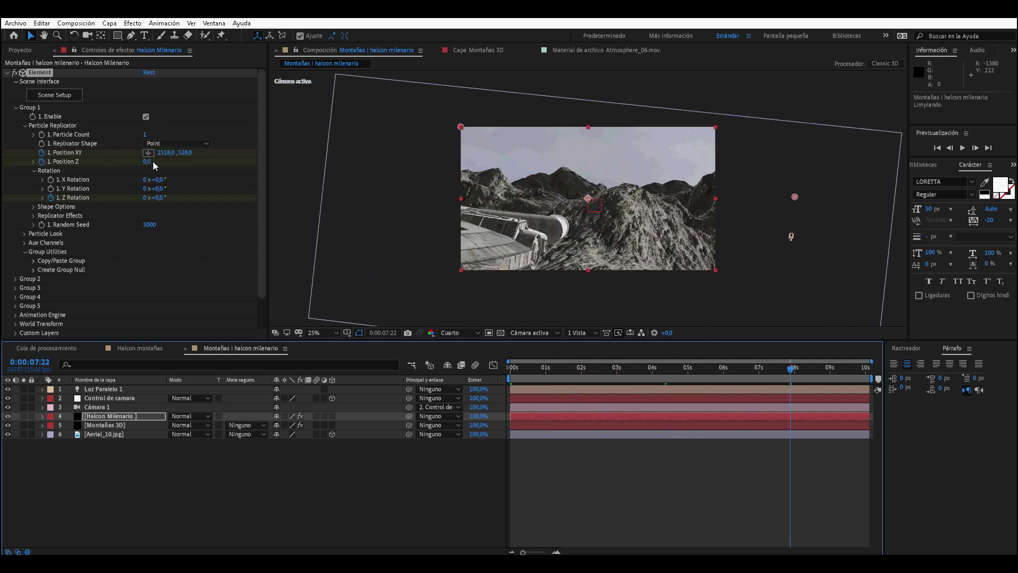
mouse_move(149, 161)
left_mouse_down()
mouse_move(182, 159)
mouse_move(64, 177)
mouse_move(166, 189)
mouse_move(149, 168)
left_mouse_up()
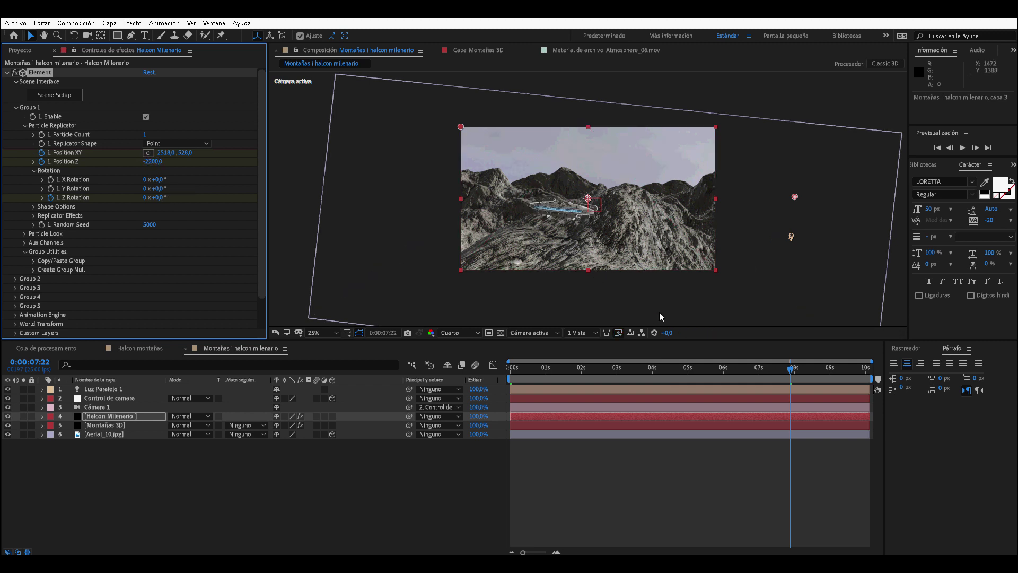
key("u")
key("End")
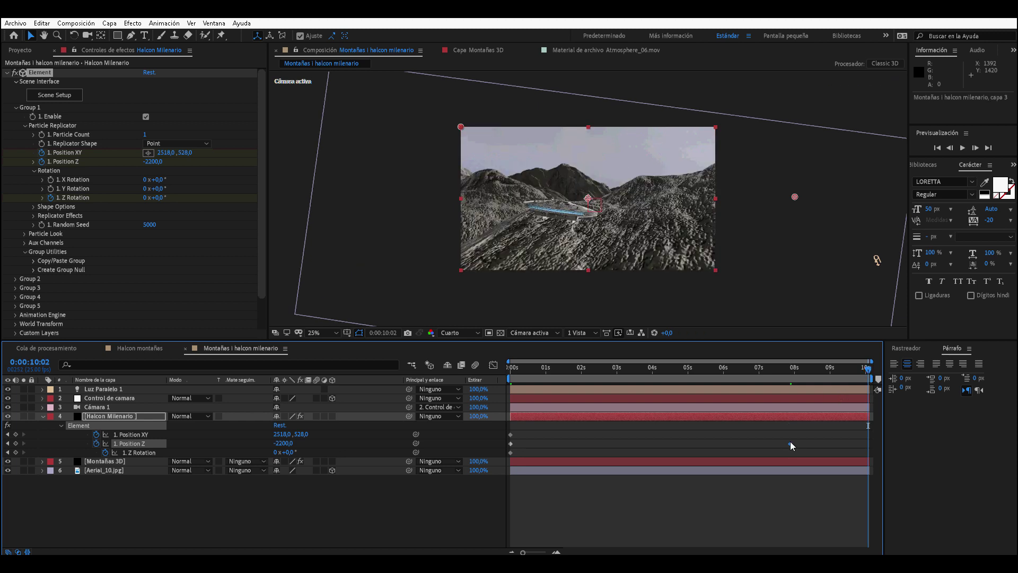
left_click_drag(790, 444, 868, 444)
- At the end, raise the ship to 2534,316 and bank it +34° in Z Rotation
left_click_drag(796, 196, 798, 169)
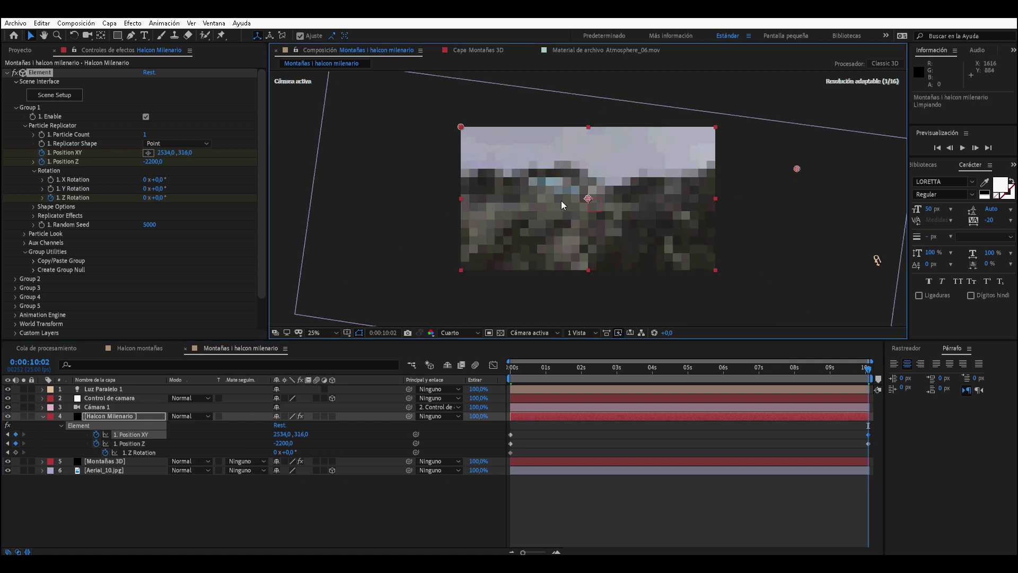
key("period")
key("comma")
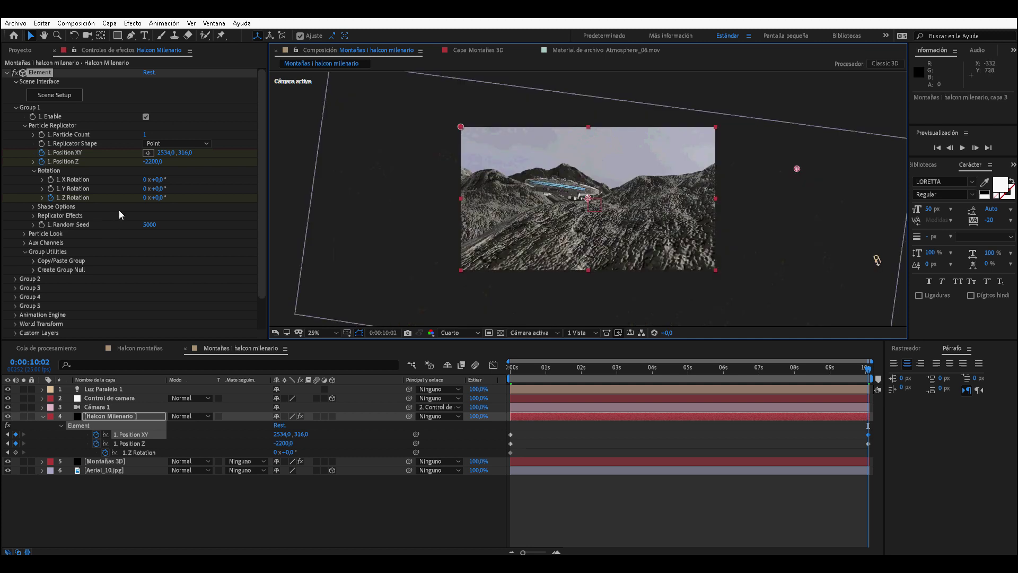
left_click_drag(155, 201, 149, 200)
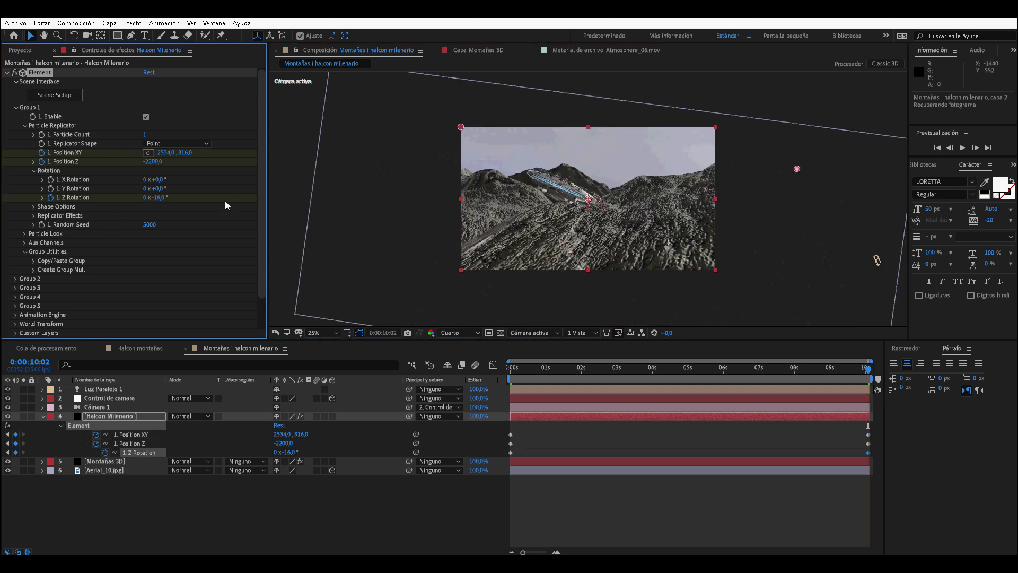
left_click_drag(166, 199, 181, 202)
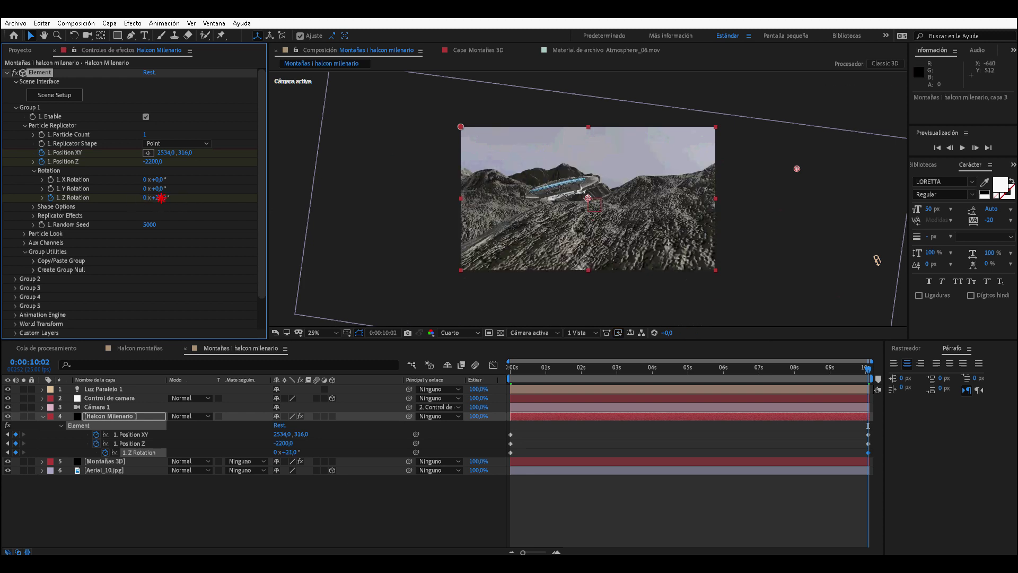
key("period")
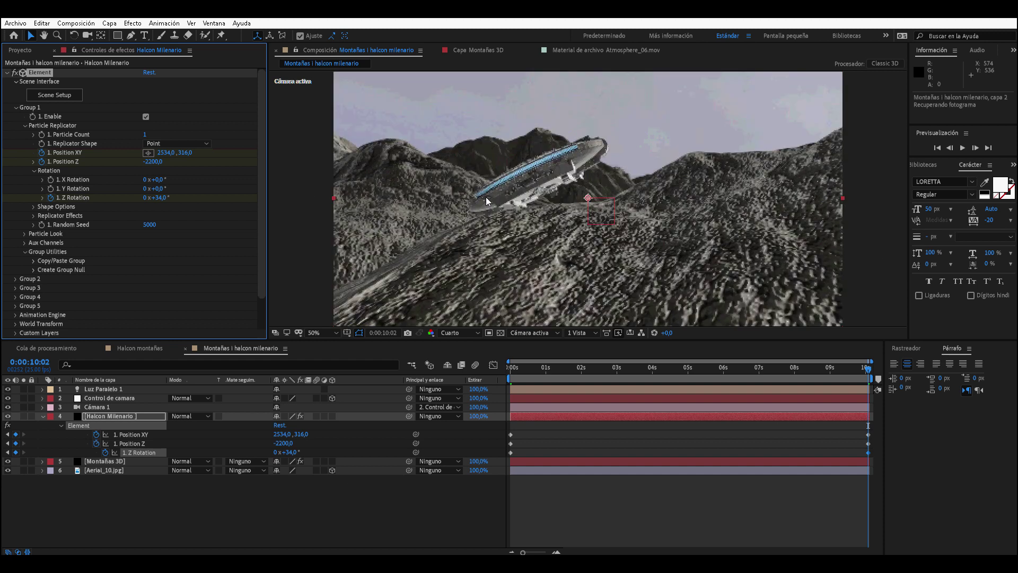
left_click(488, 436)
key("Home")
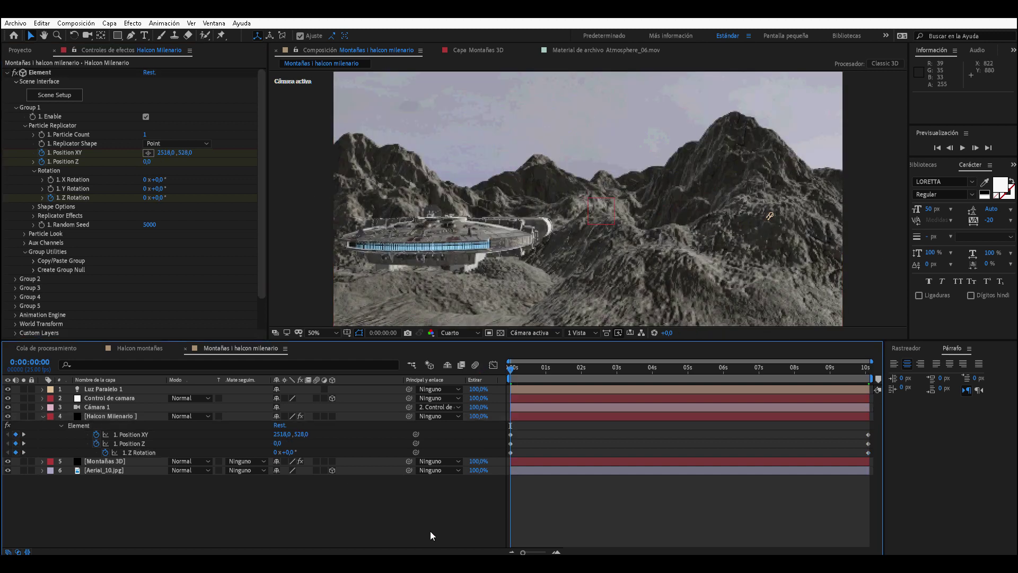
key("space")
key("comma")
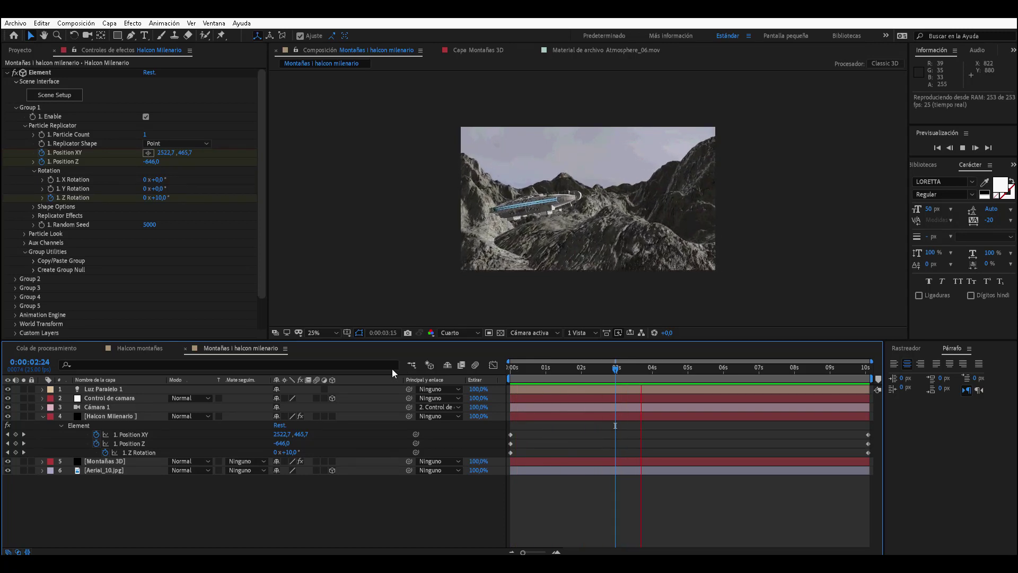
key("space")
left_click(500, 371)
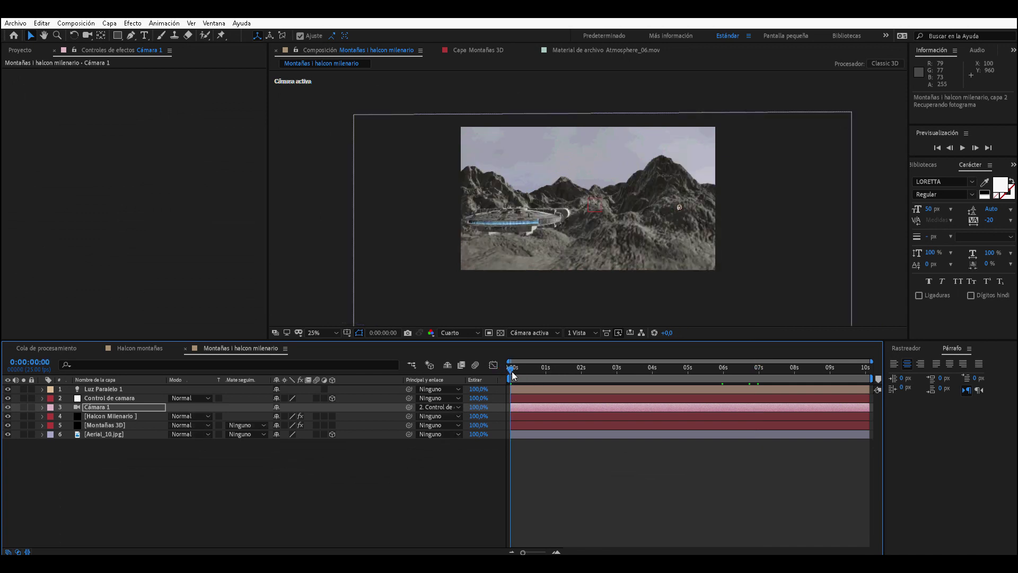
- On Halcon Milenario, enable Element shadows and set Shadow Map Size to 4096
left_click(113, 424)
left_click(109, 416)
left_click(18, 108)
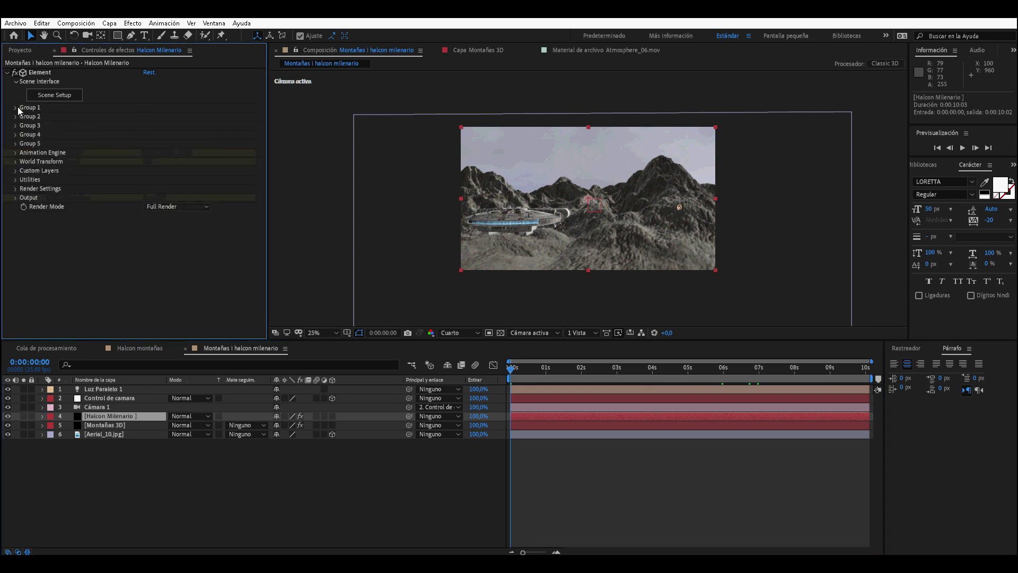
left_click(16, 190)
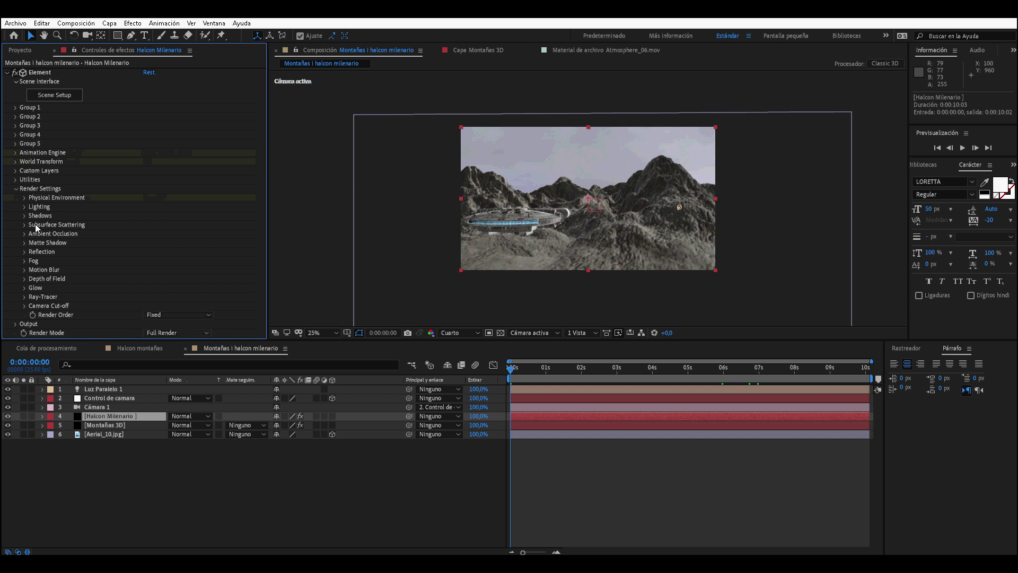
left_click(24, 216)
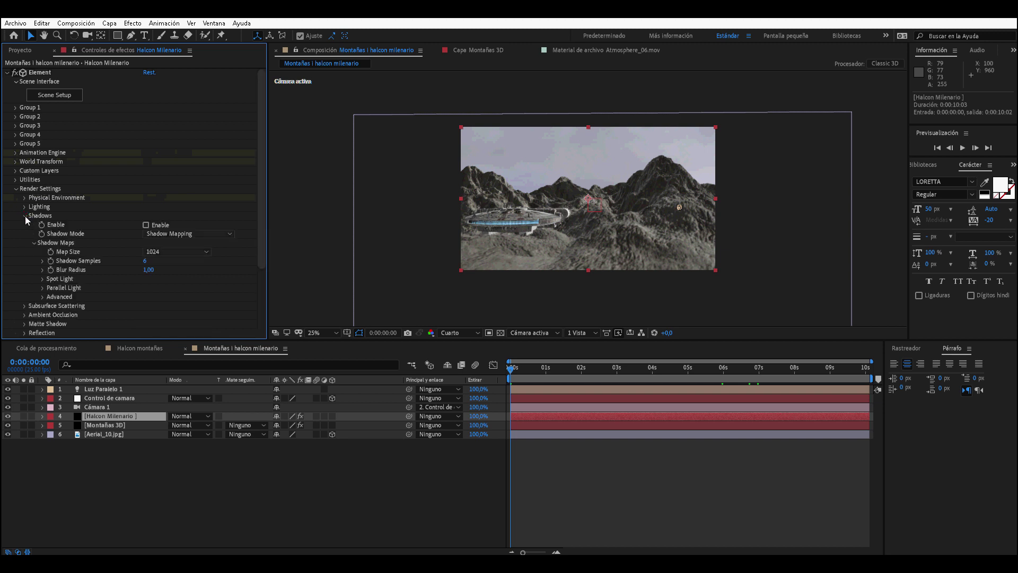
left_click(146, 225)
key("period")
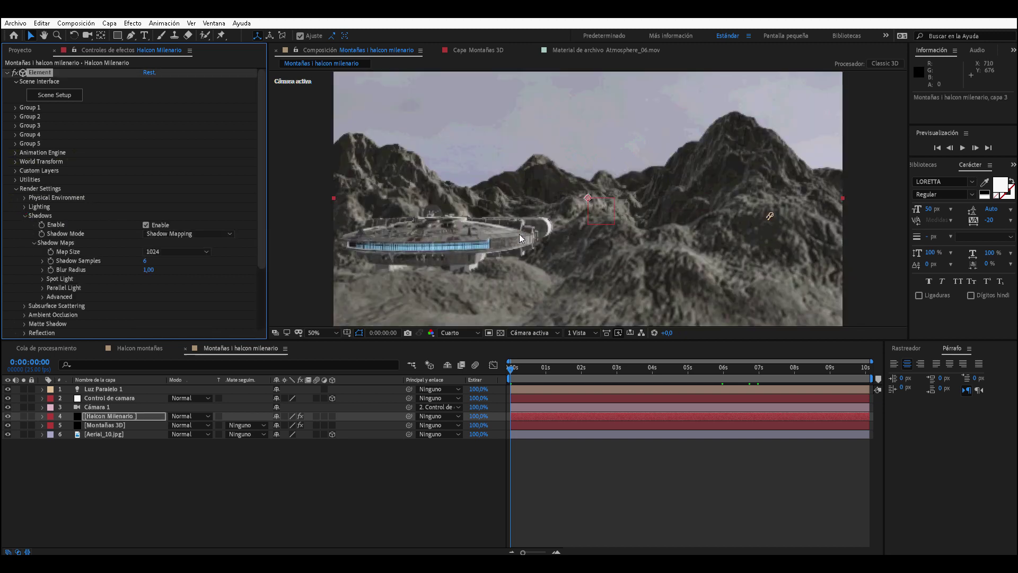
left_click(178, 252)
left_click(171, 281)
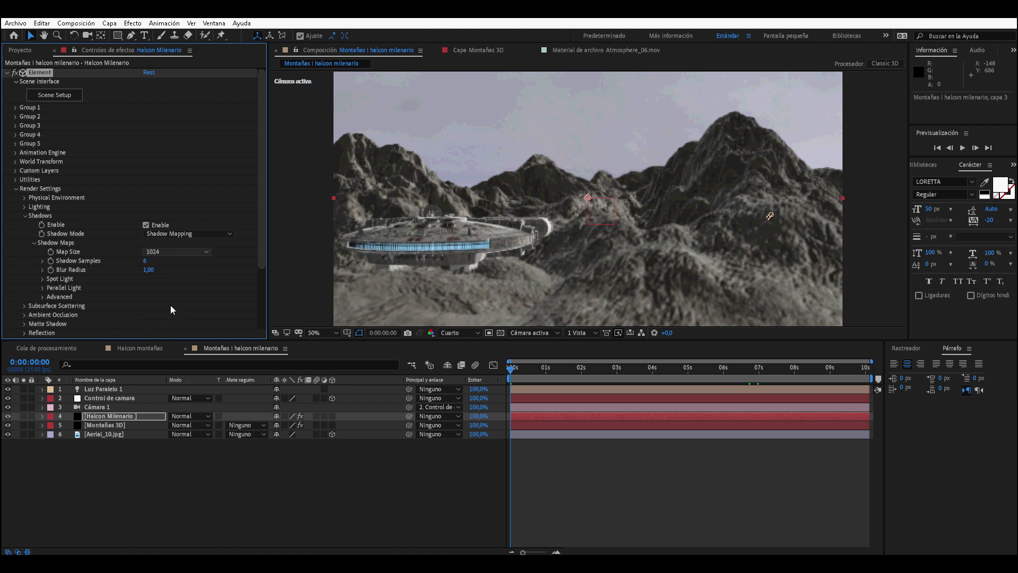
left_click(43, 288)
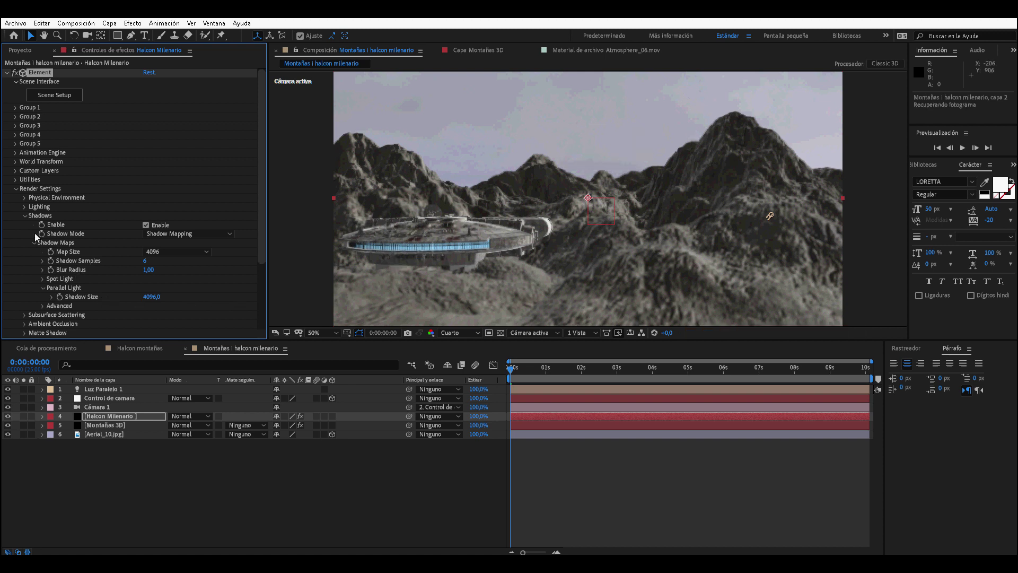
left_click(25, 215)
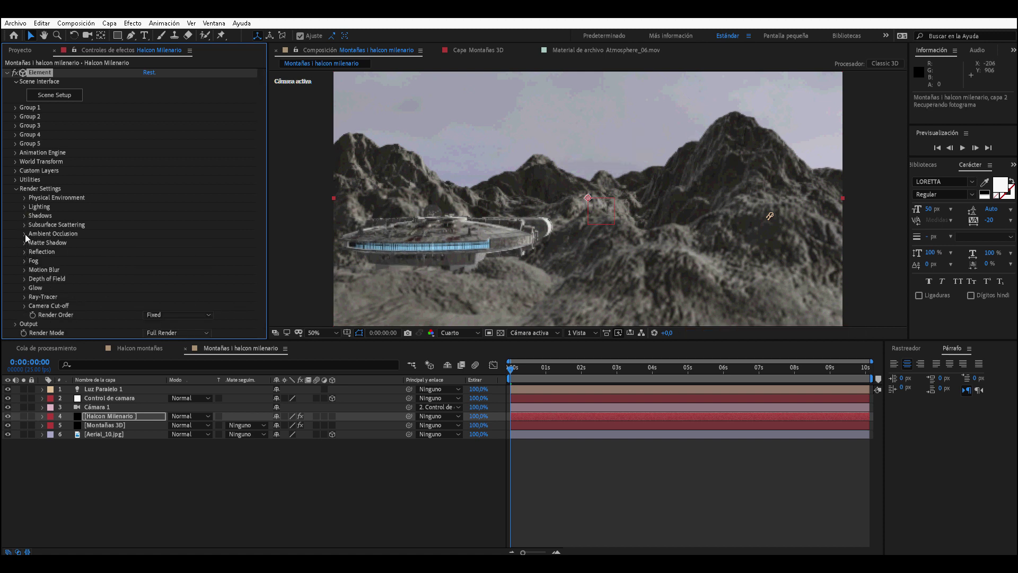
- Set Ambient Occlusion SSAO Intensity to 6 and Radius to 3
left_click(24, 234)
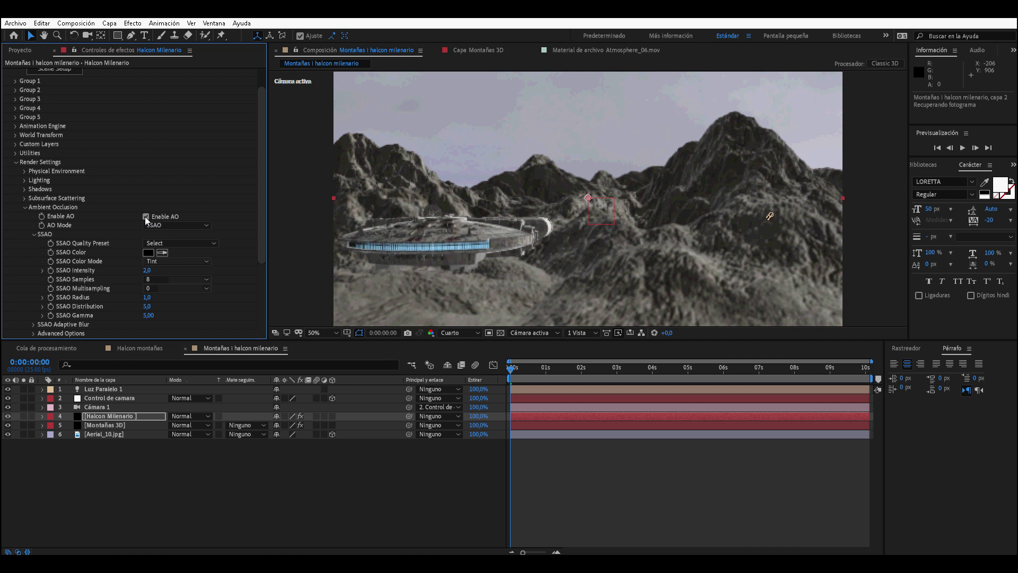
left_click(148, 272)
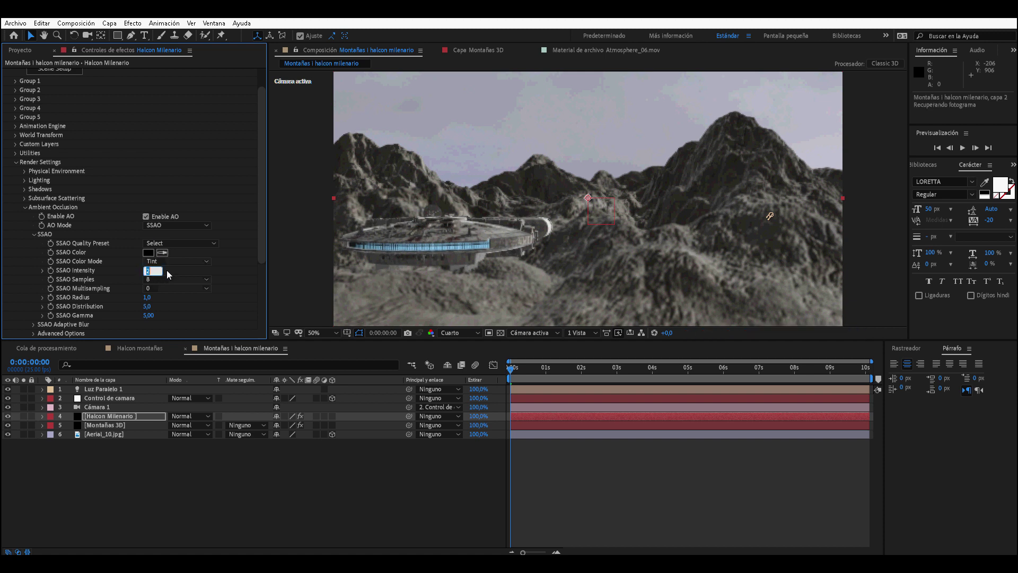
type("6")
key("Return")
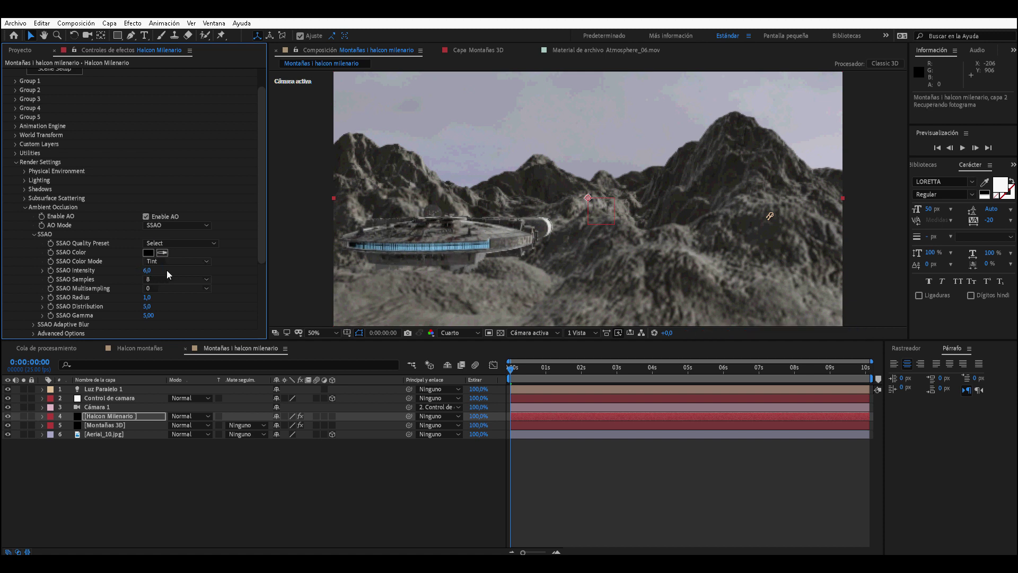
left_click(147, 298)
type("3")
key("Return")
left_click(25, 207)
- Test fog with a sampled sky colour at 4% opacity, then disable it
left_click(24, 261)
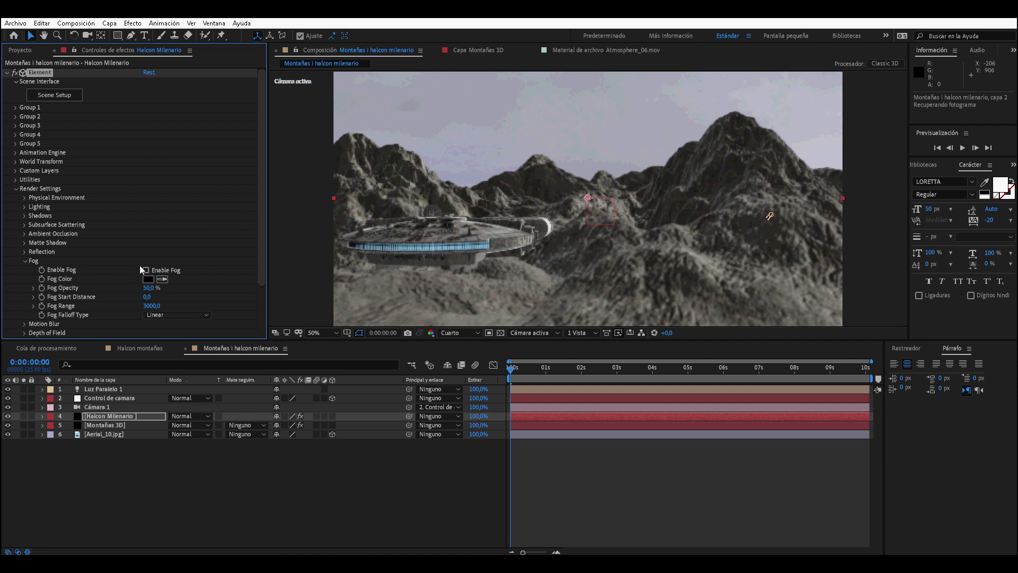
left_click(162, 279)
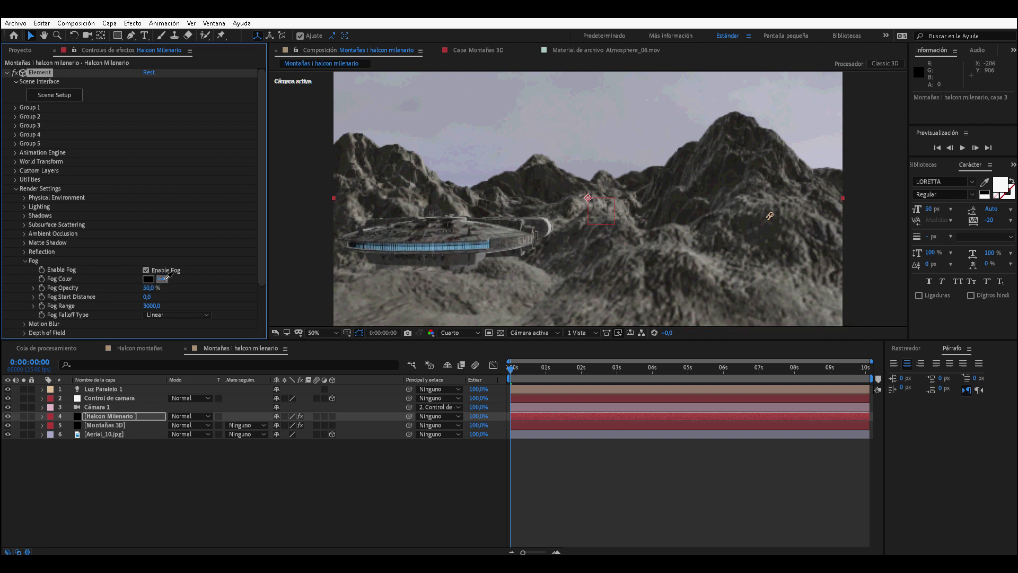
left_click(467, 179)
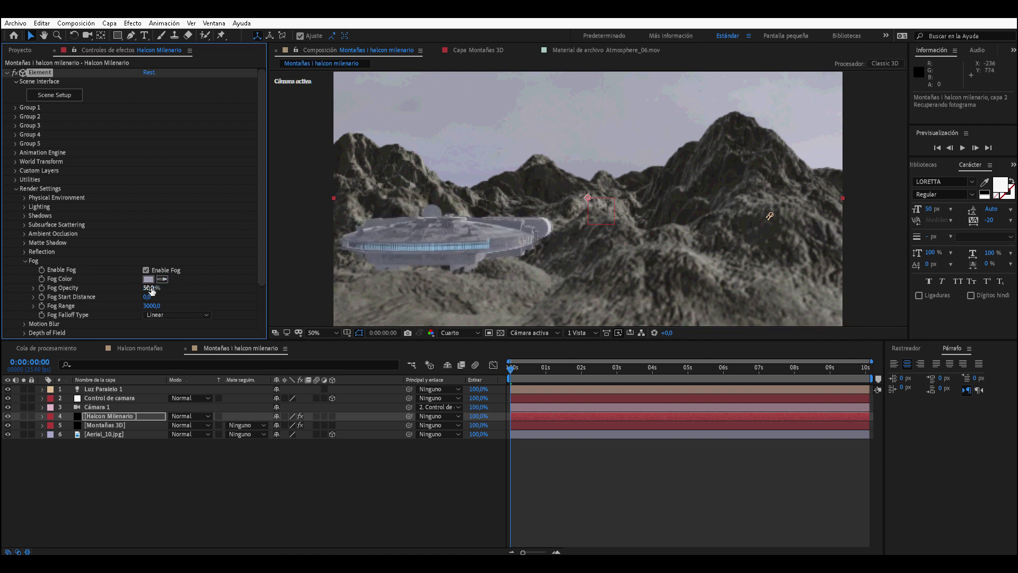
mouse_move(130, 288)
left_mouse_down()
mouse_move(114, 288)
mouse_move(148, 287)
left_mouse_up()
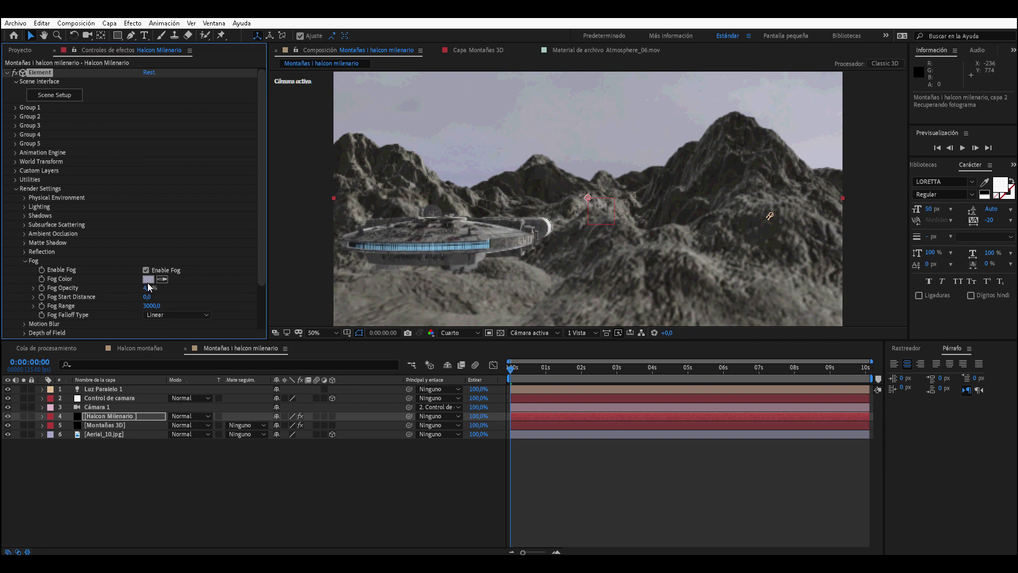
left_click(146, 271)
left_click(523, 369)
key("comma")
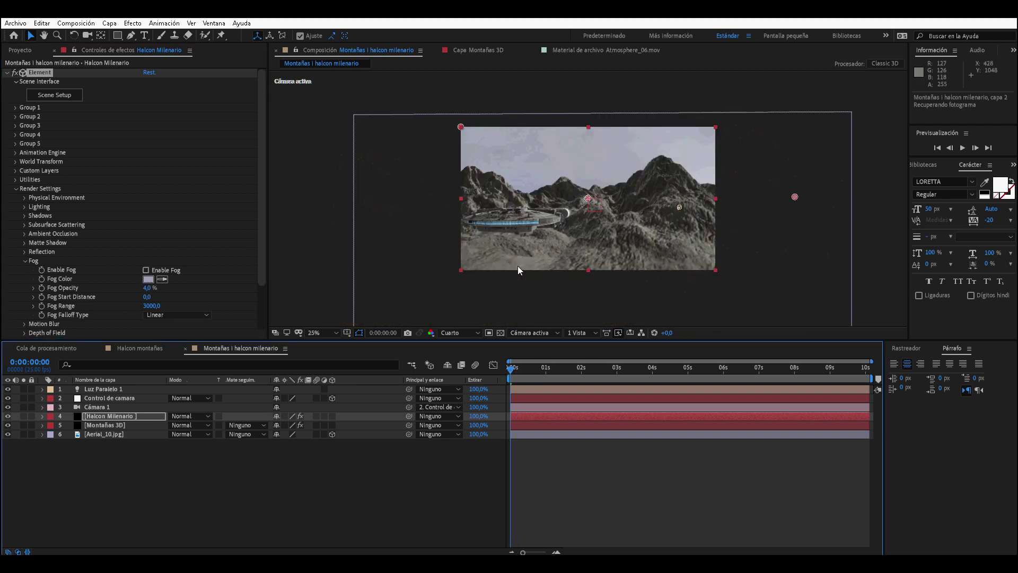
left_click(26, 261)
- Select Montañas 3D, enable its Element shadows, and review its ambient occlusion and fog settings
left_click(16, 189)
left_click(99, 426)
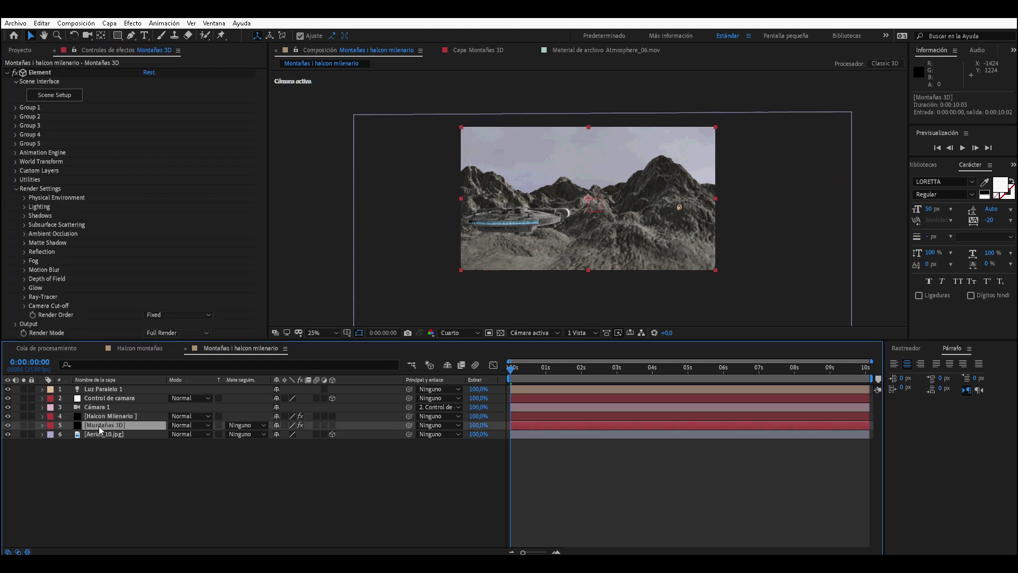
left_click(25, 216)
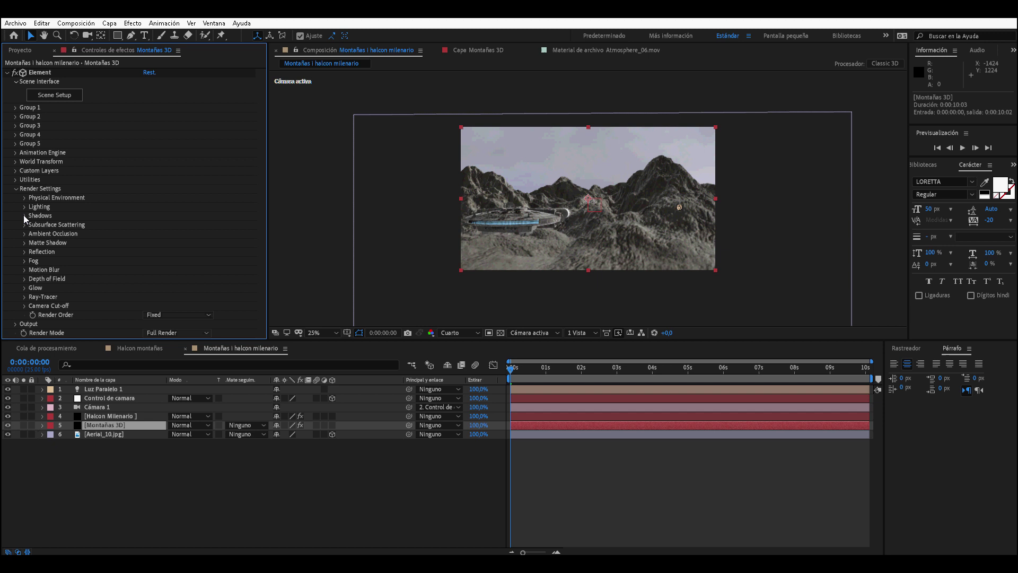
left_click(146, 225)
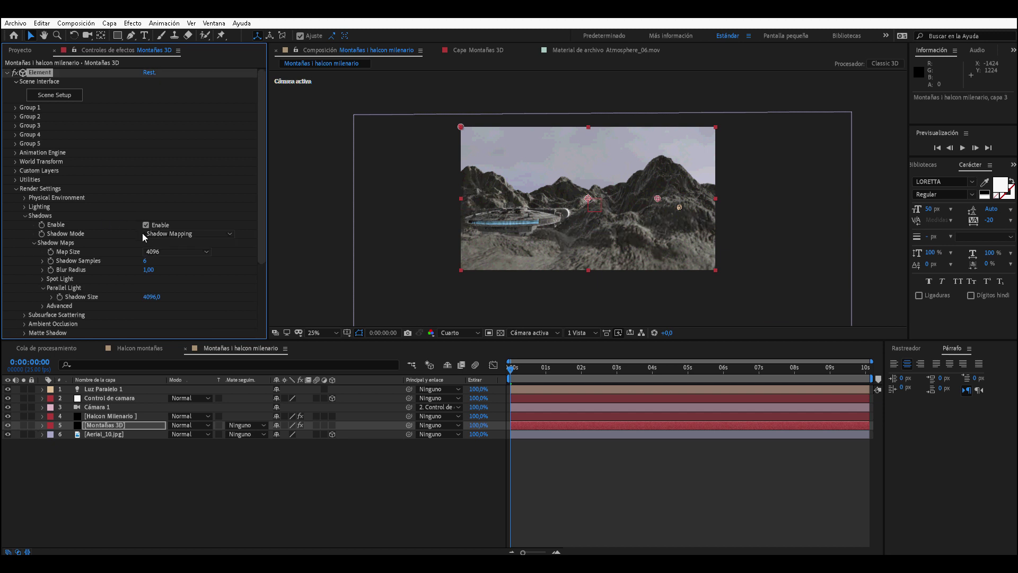
left_click(25, 215)
left_click(33, 234)
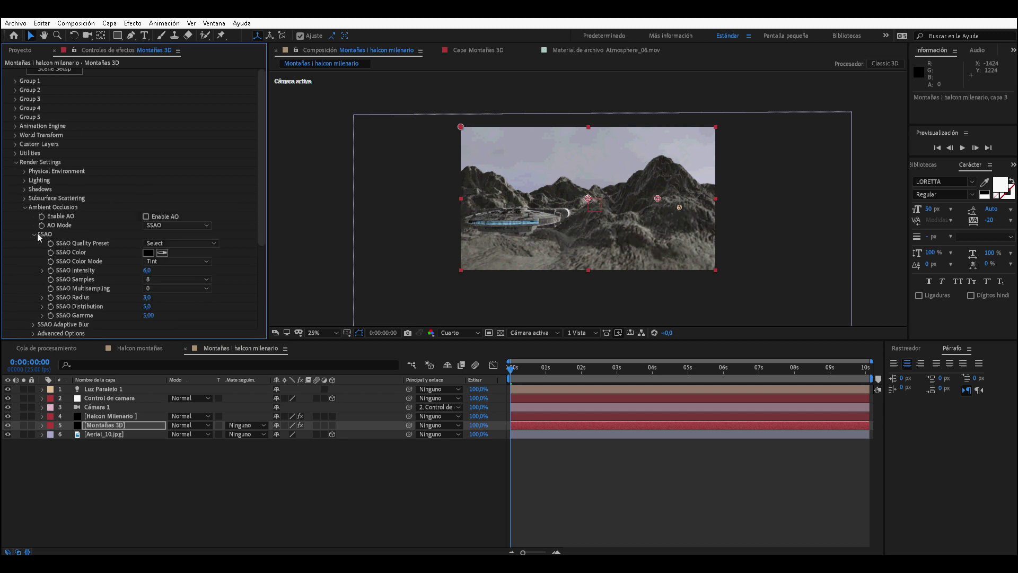
left_click(23, 207)
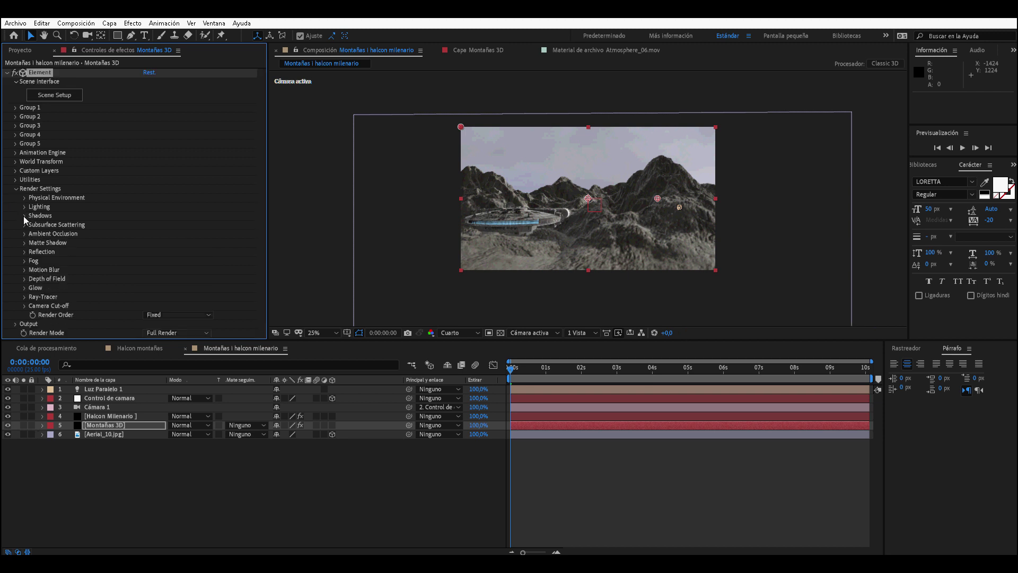
left_click(24, 260)
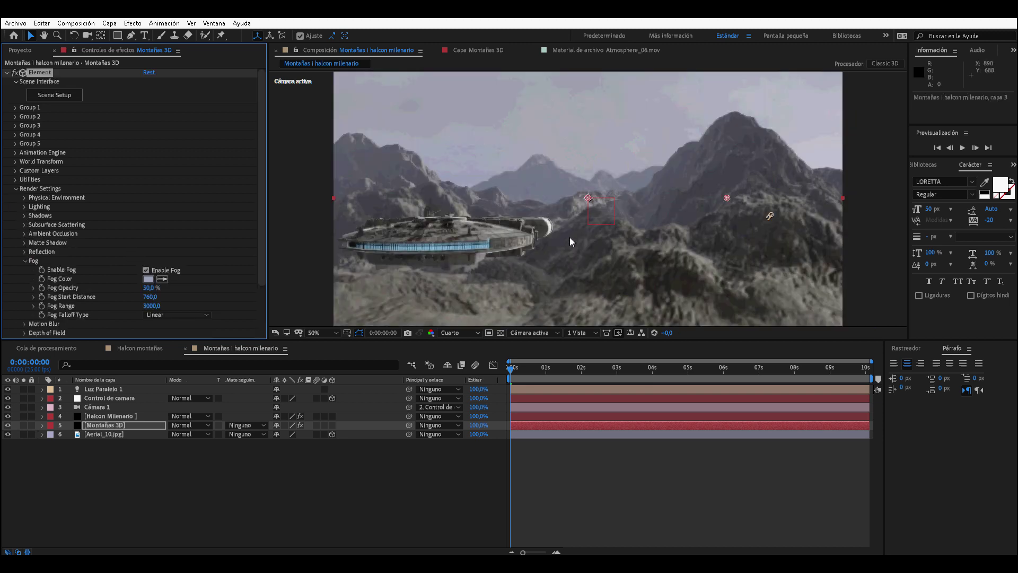
left_click(463, 457)
key("space")
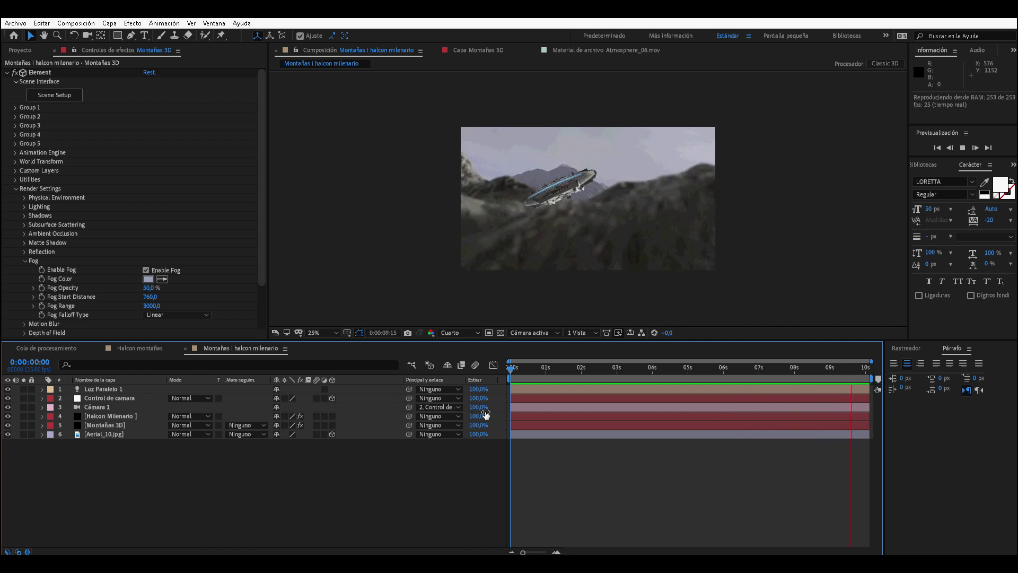
left_click(42, 407)
left_click(43, 407)
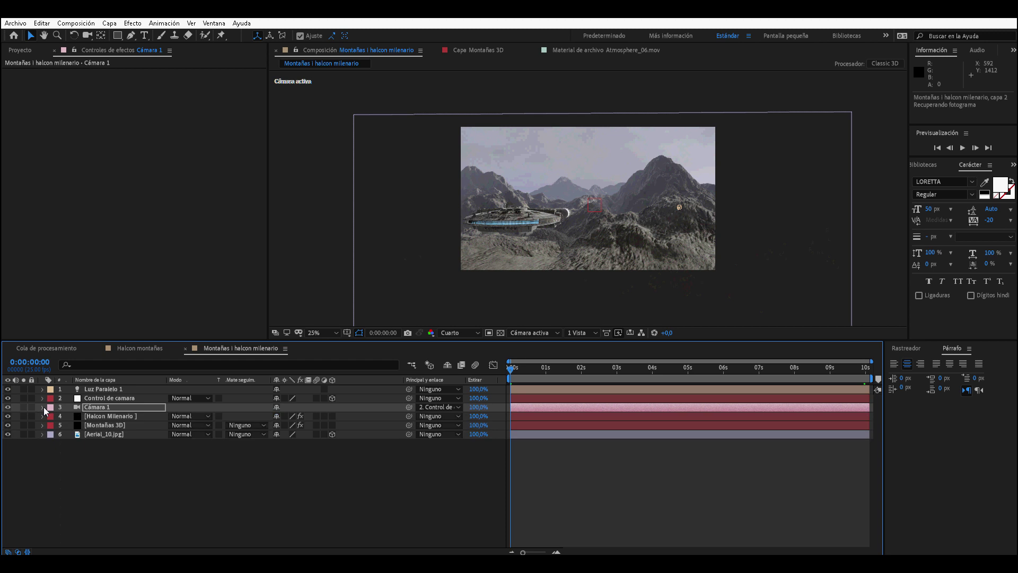
- Add plaenta 2.jpg from the Planetas folder as a layer above Aerial_10.jpg
left_click(19, 50)
left_click(6, 186)
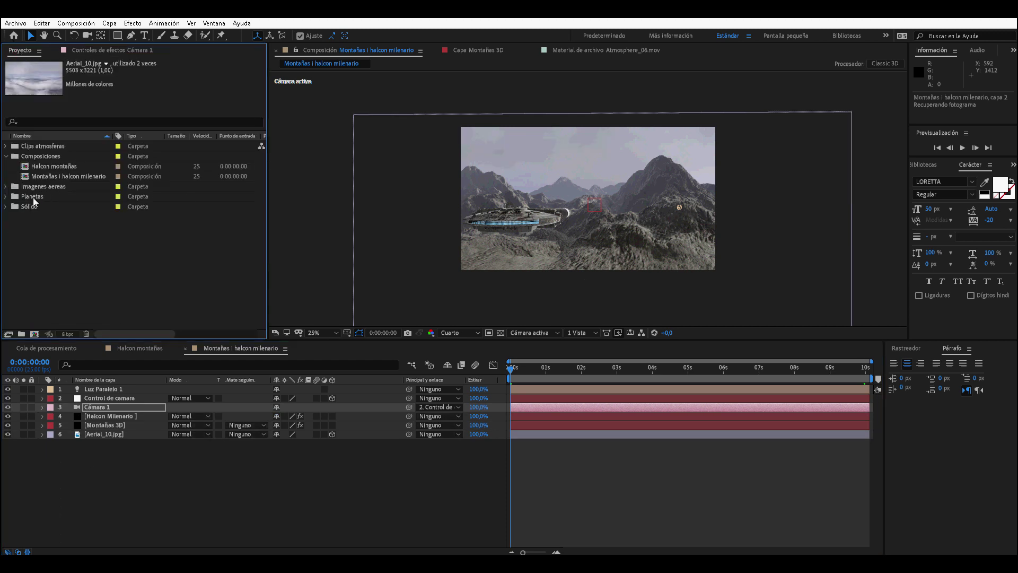
left_click(34, 197)
left_click(6, 196)
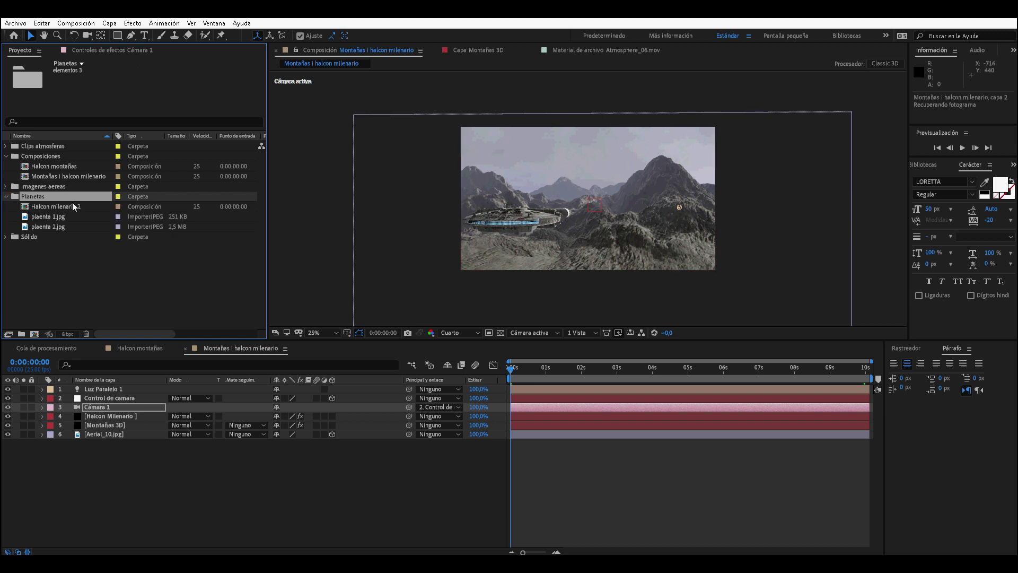
left_click(47, 217)
left_click(48, 226)
left_click_drag(50, 227, 107, 438)
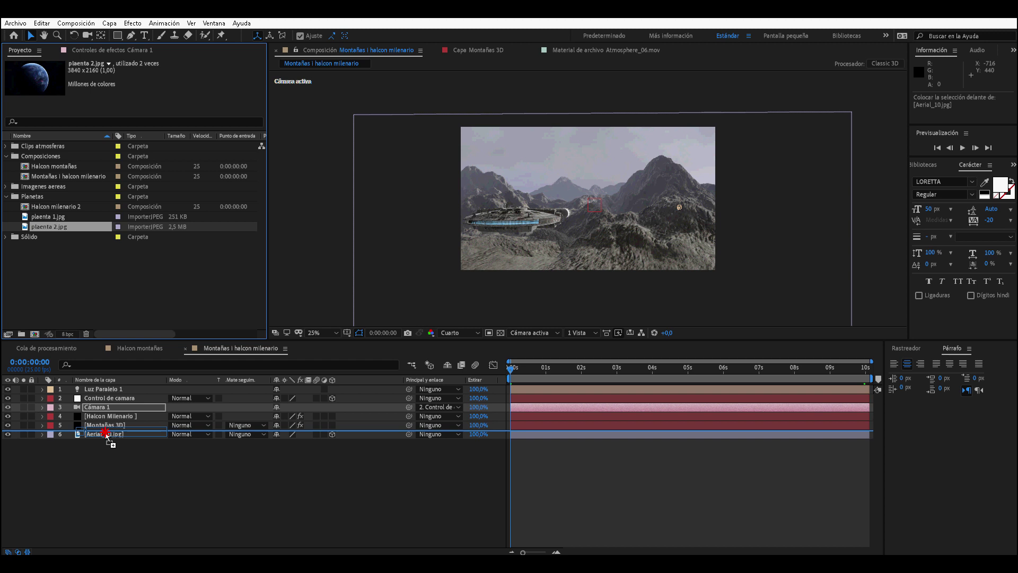
left_click_drag(107, 438, 107, 438)
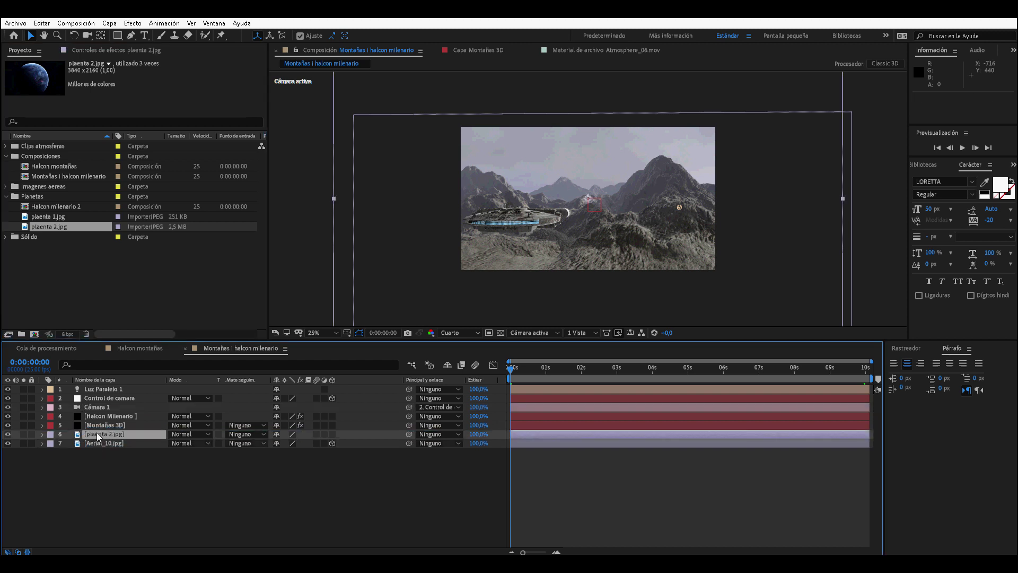
- Make the planet layer 3D with Accepts Lights off, and check Aerial_10.jpg's position
left_click(333, 434)
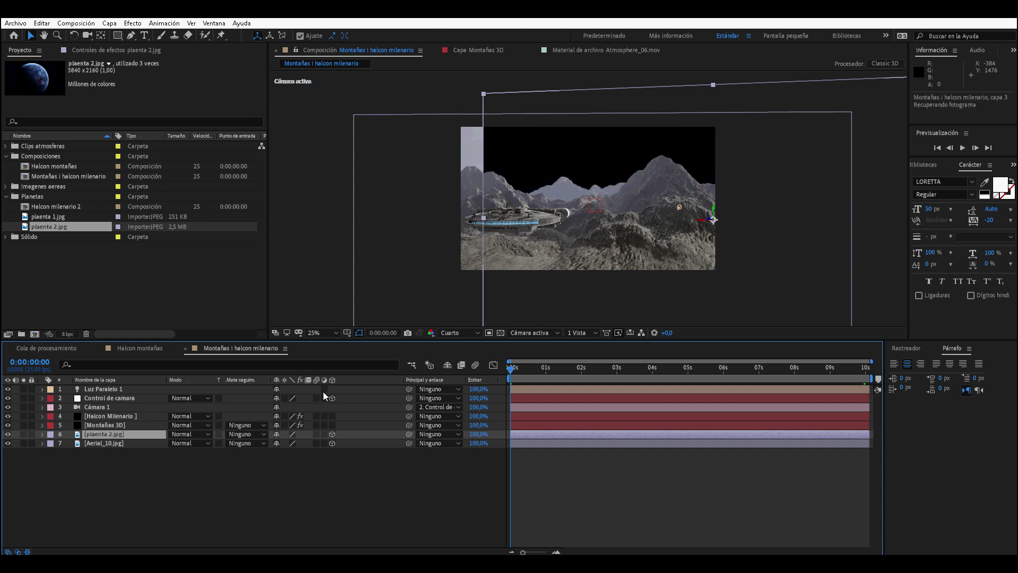
left_click(41, 434)
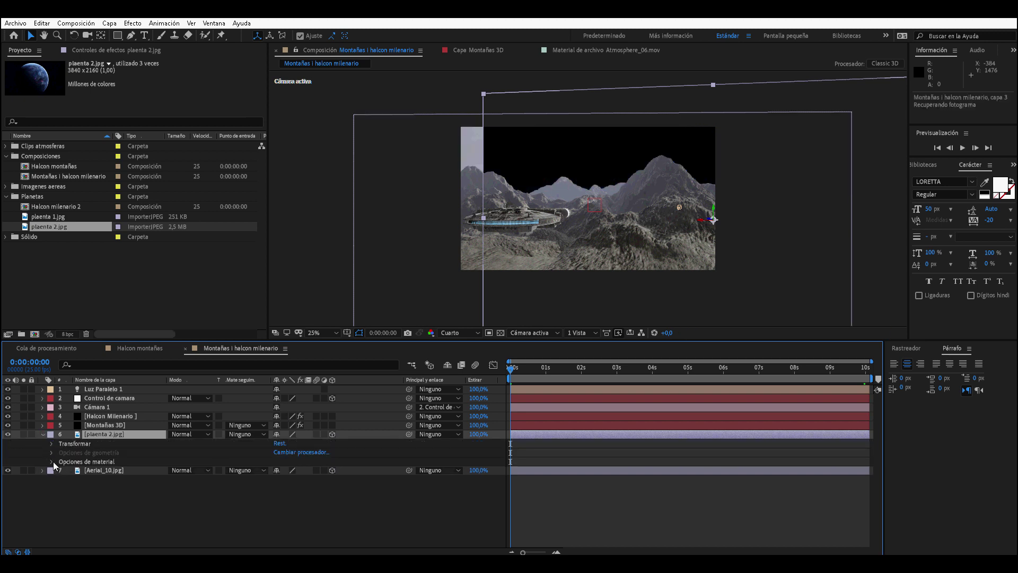
left_click(52, 461)
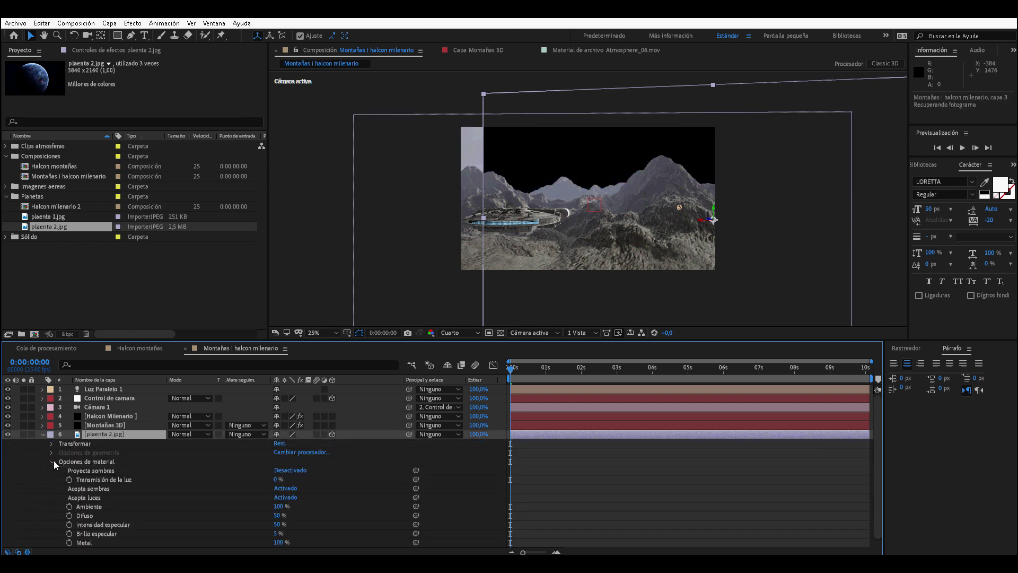
left_click(276, 498)
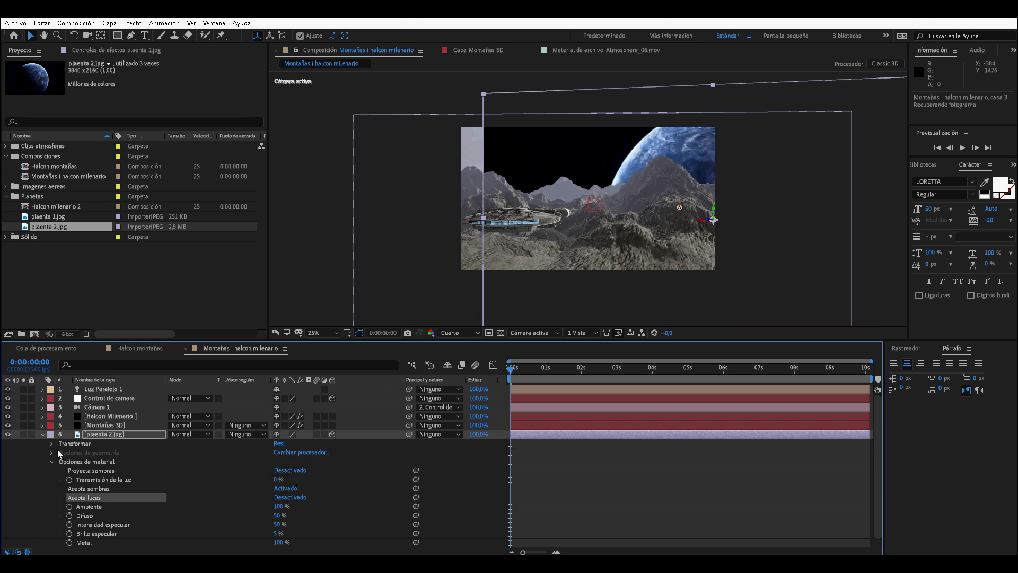
left_click(43, 434)
left_click(96, 443)
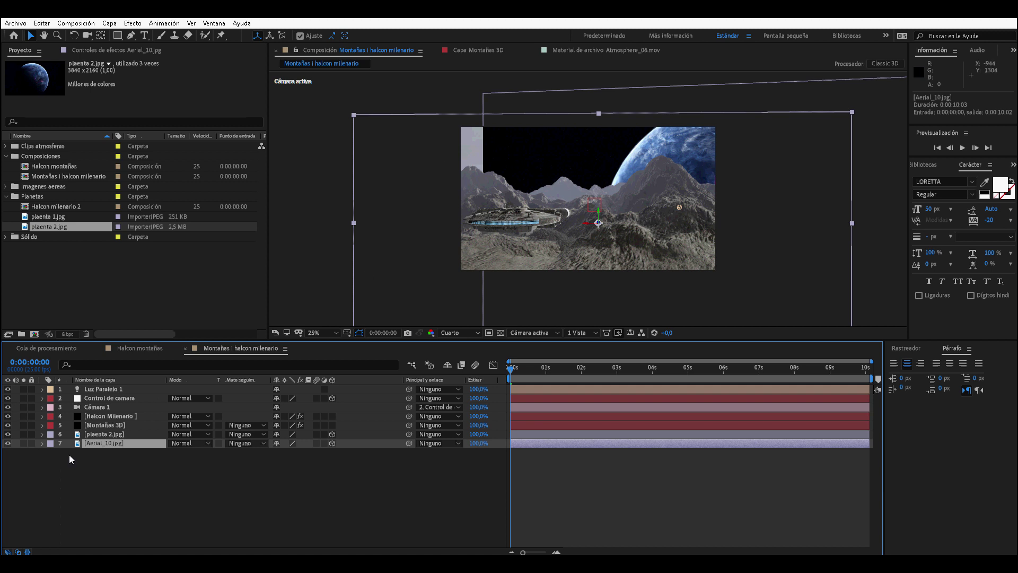
left_click(42, 443)
left_click(52, 452)
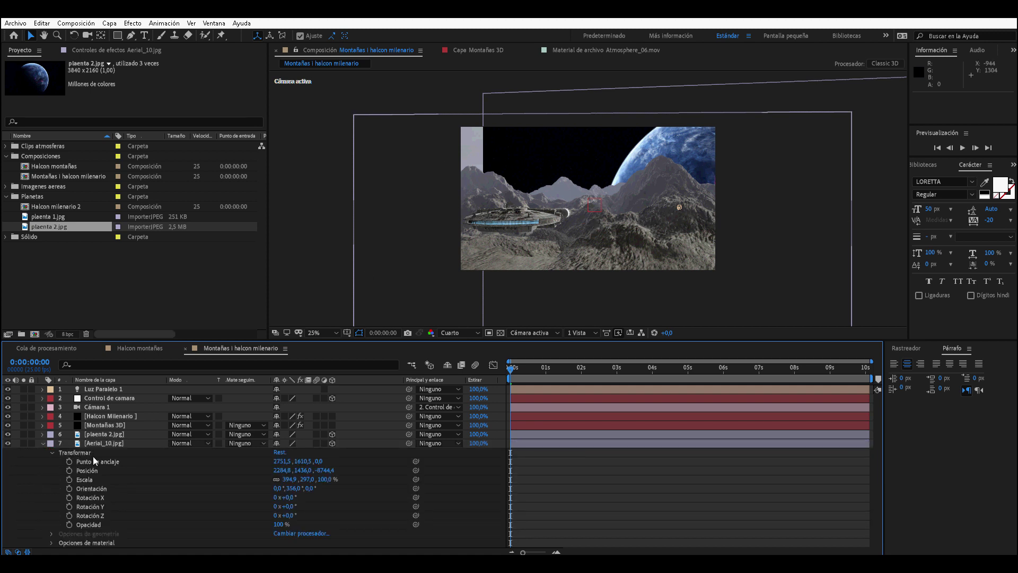
left_click(94, 470)
- Move the planet up into the sky and tilt it to about 40 degrees
left_click(96, 434)
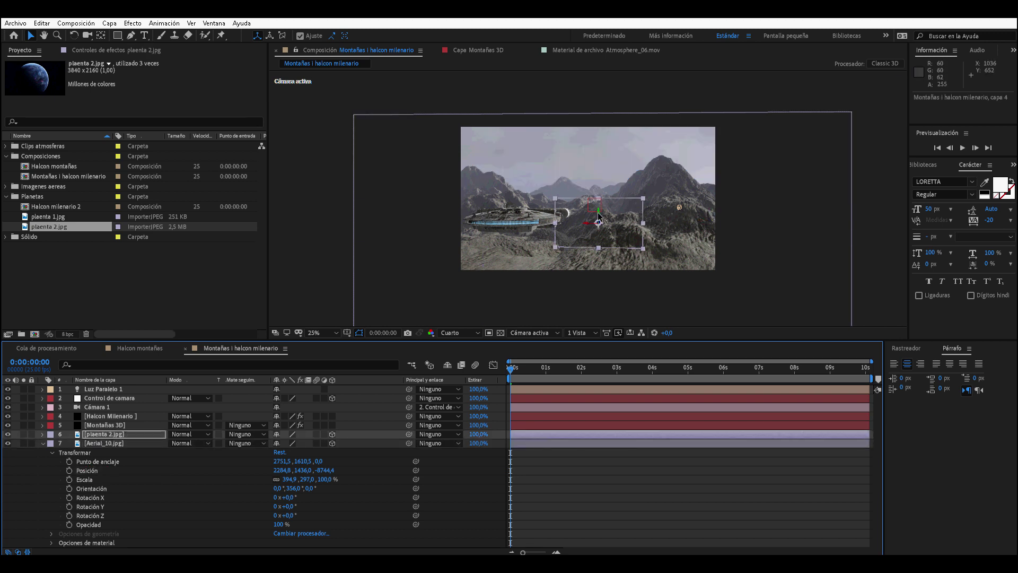
left_click_drag(599, 222, 613, 183)
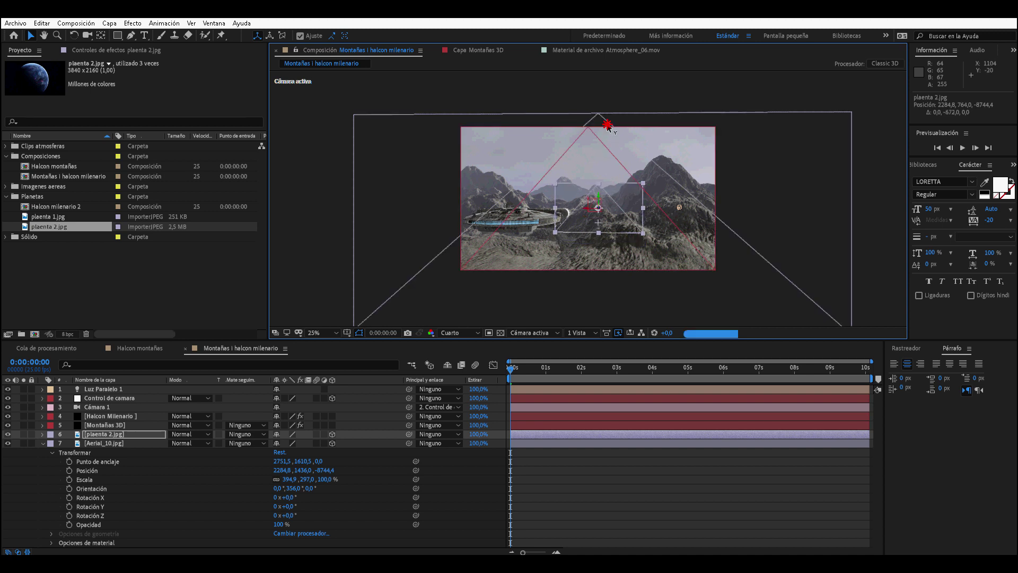
key("comma")
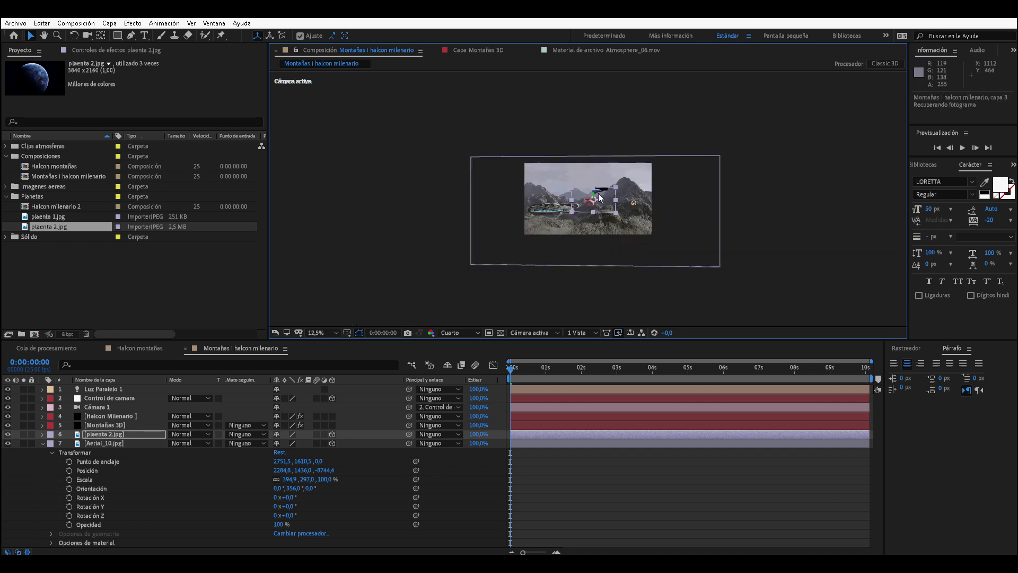
left_click_drag(593, 198, 607, 102)
key("period")
key("period")
key("w")
mouse_move(605, 128)
left_mouse_down()
mouse_move(617, 127)
mouse_move(600, 125)
left_mouse_up()
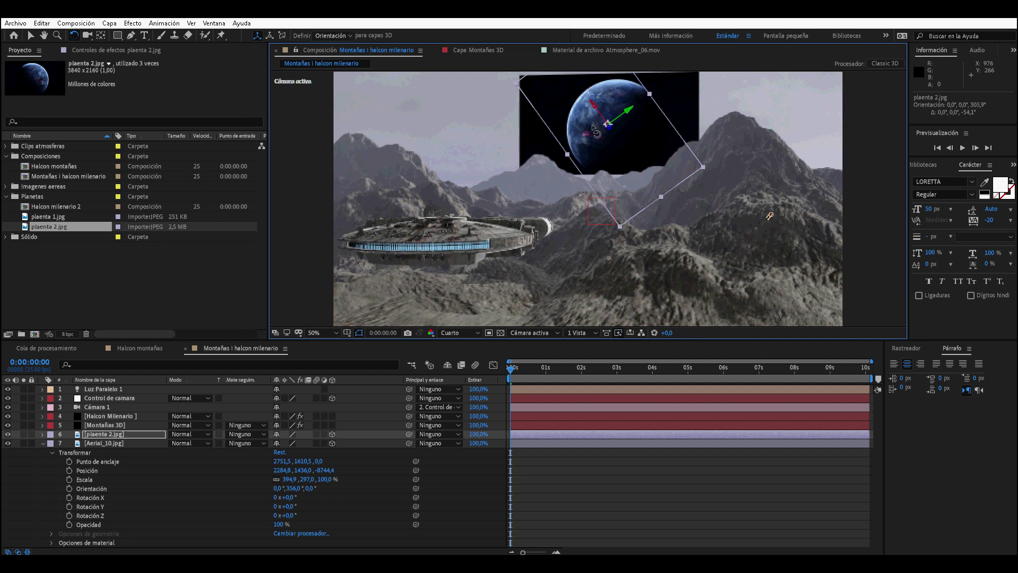
left_click_drag(608, 123, 606, 139)
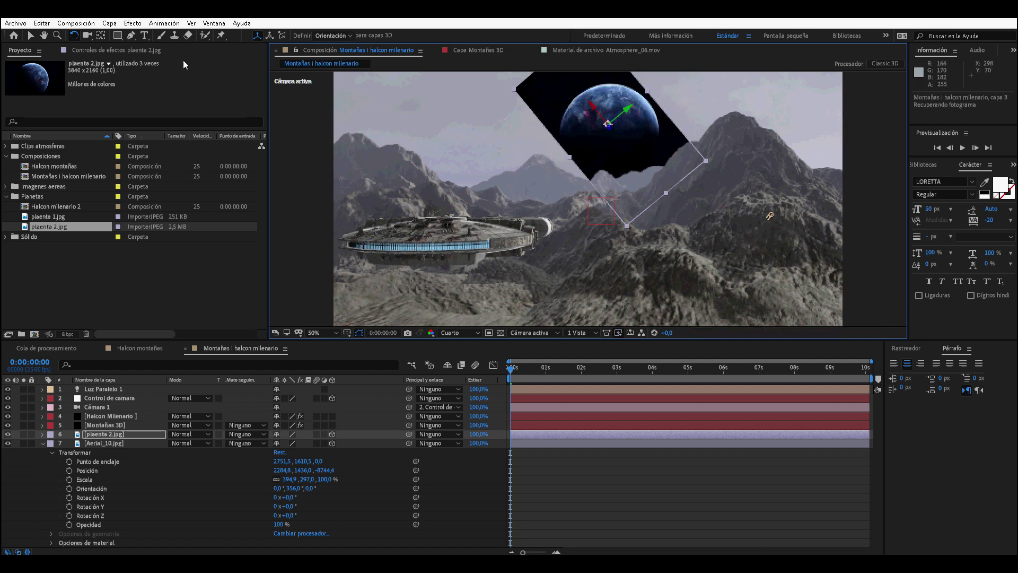
left_click(119, 36)
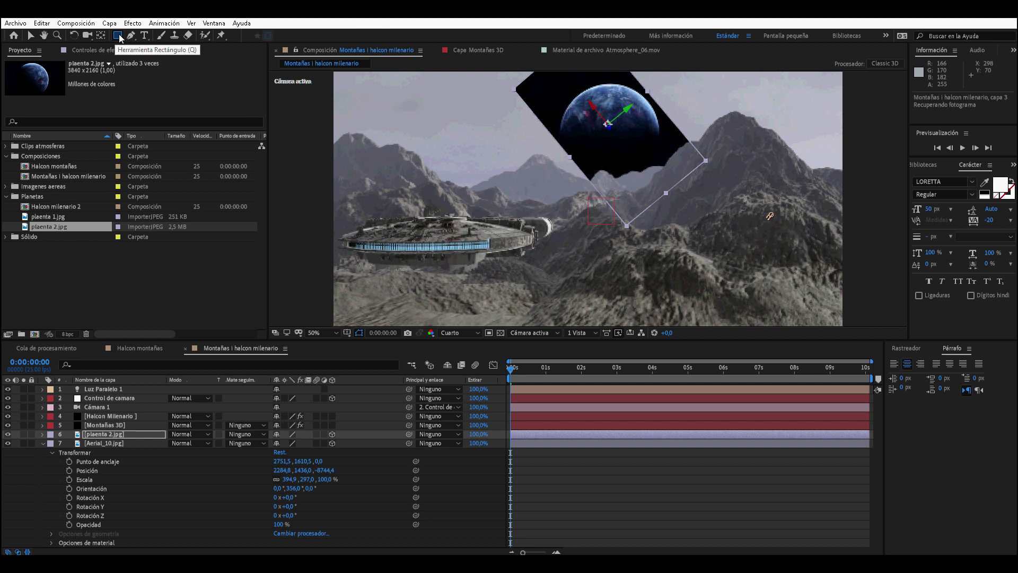
- Draw an elliptical mask around the planet and free-transform it to fit snugly
left_click_drag(119, 37, 137, 59)
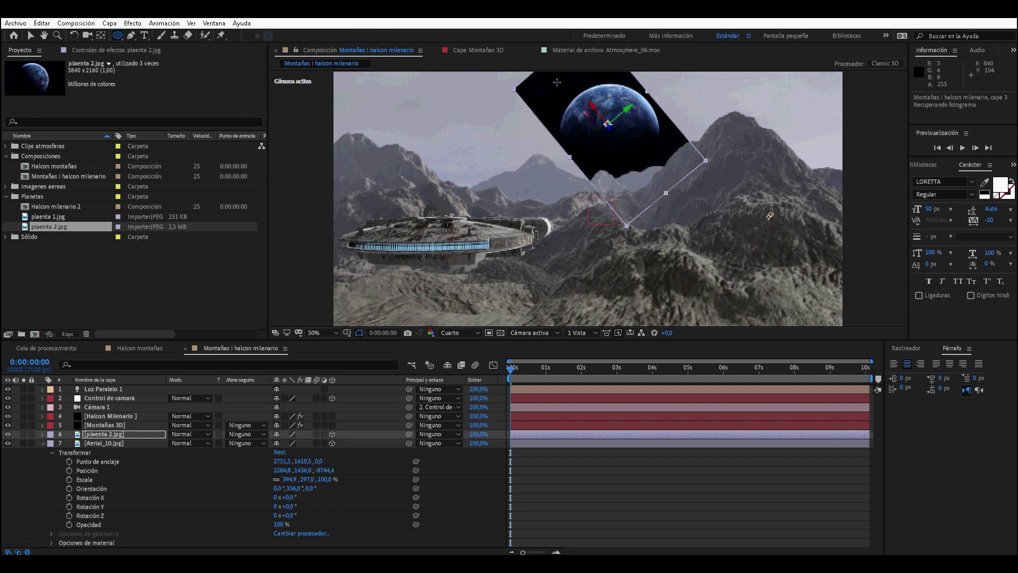
left_click_drag(556, 80, 650, 169)
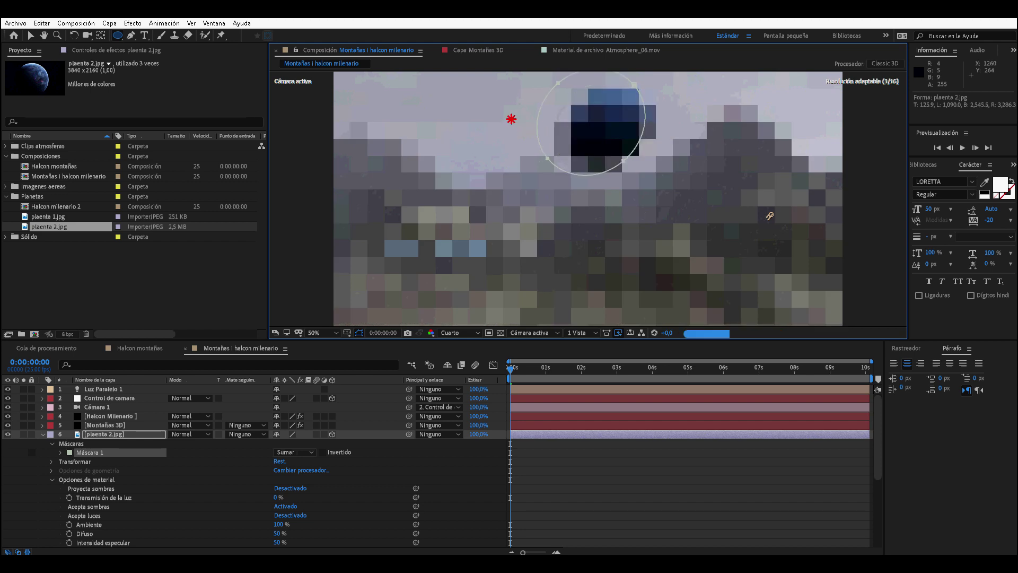
left_click_drag(668, 125, 635, 158)
key("v")
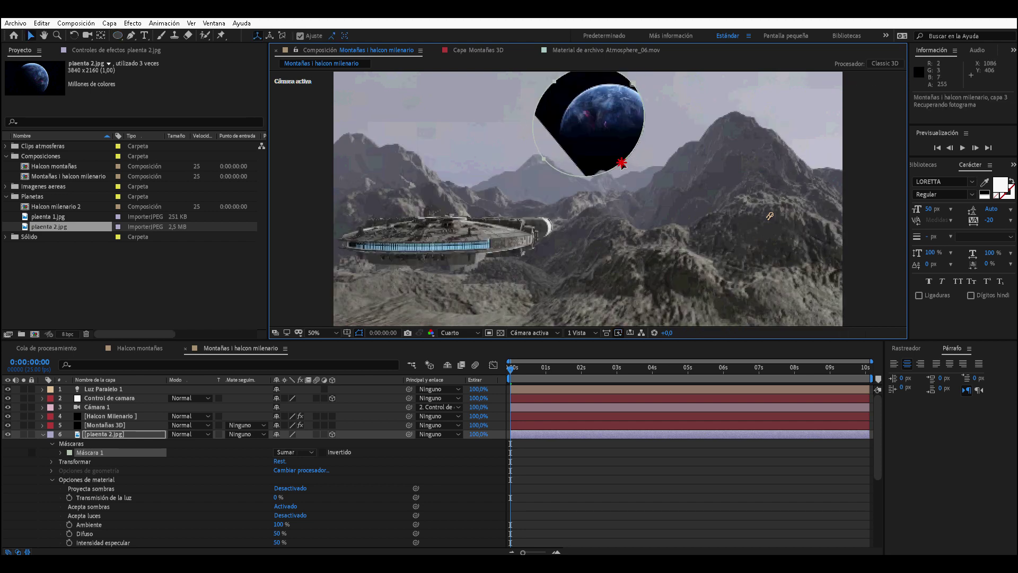
double_click(614, 149)
left_click_drag(614, 149, 623, 154)
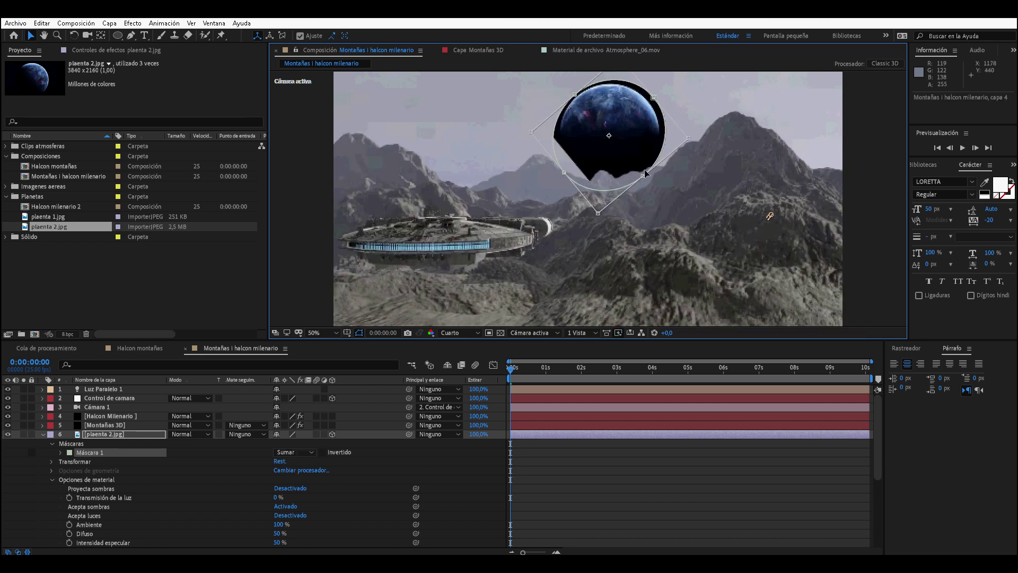
left_click_drag(564, 173, 569, 168)
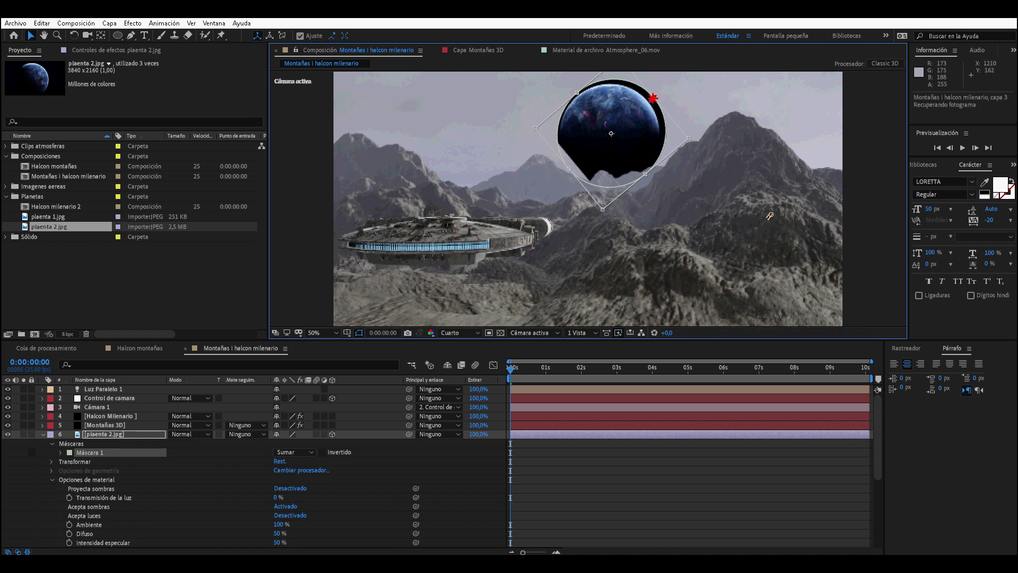
left_click_drag(654, 98, 651, 100)
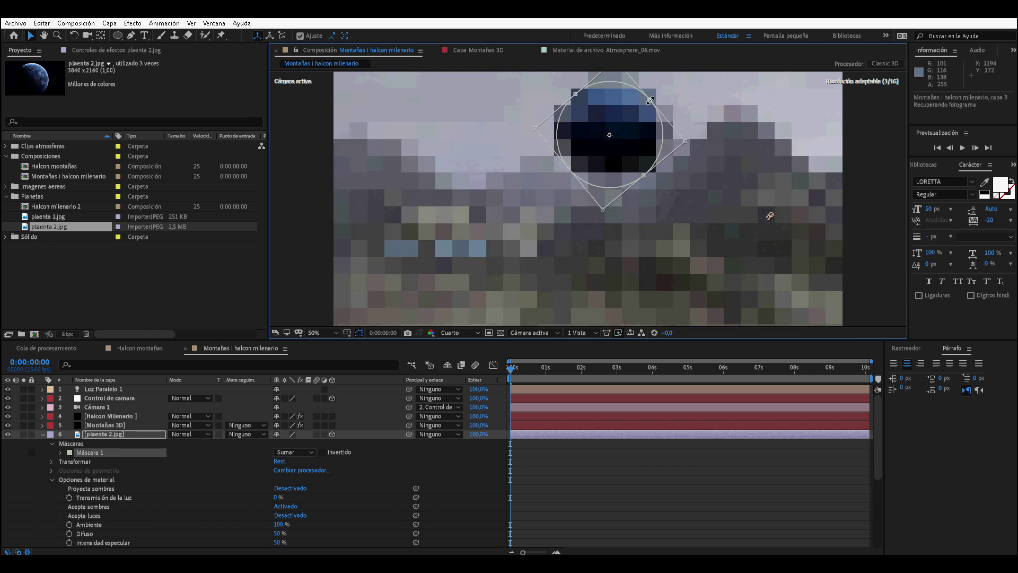
- Set the planet mask's feather to 150 pixels
left_click(62, 453)
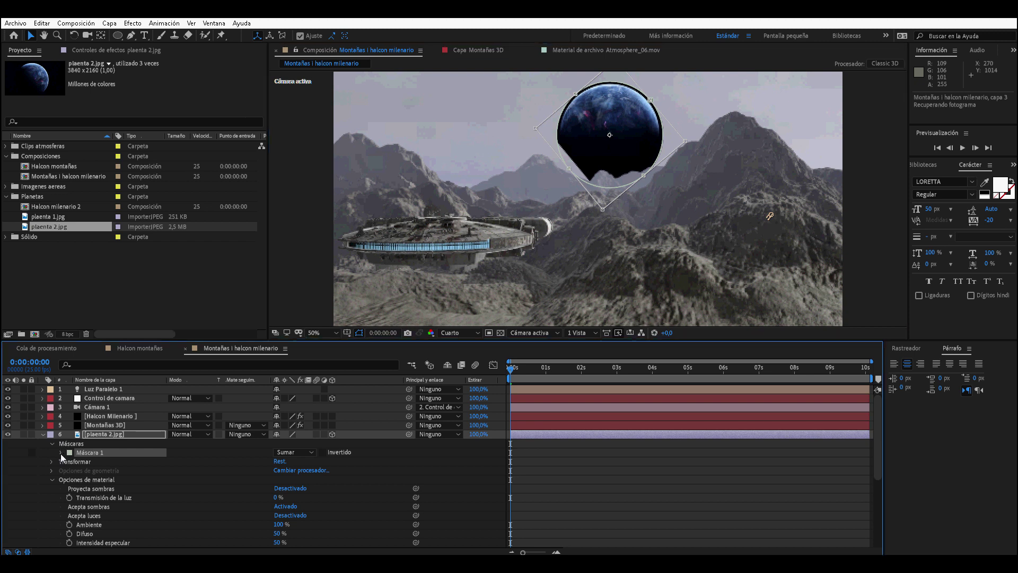
left_click(287, 471)
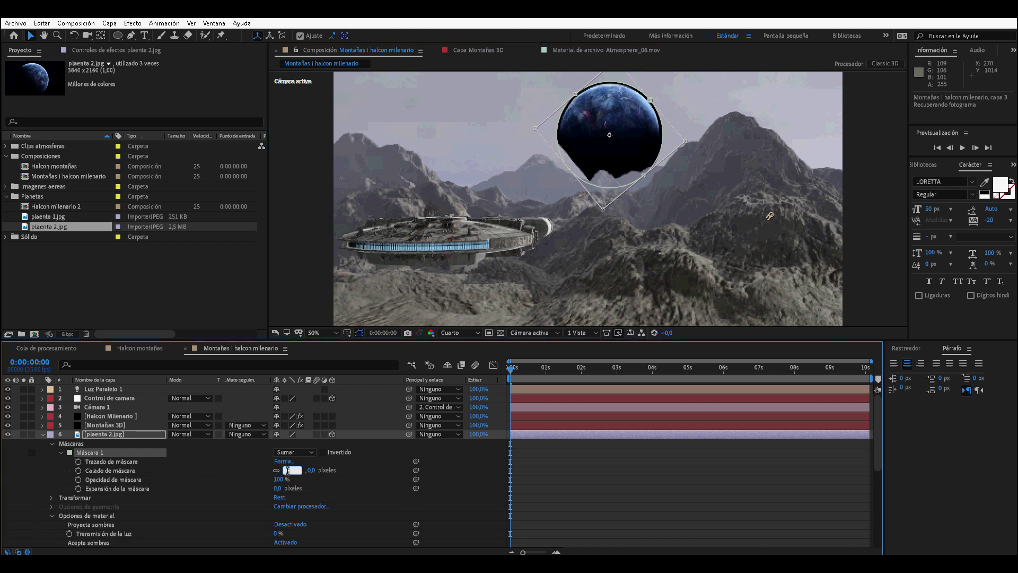
type("150")
key("Return")
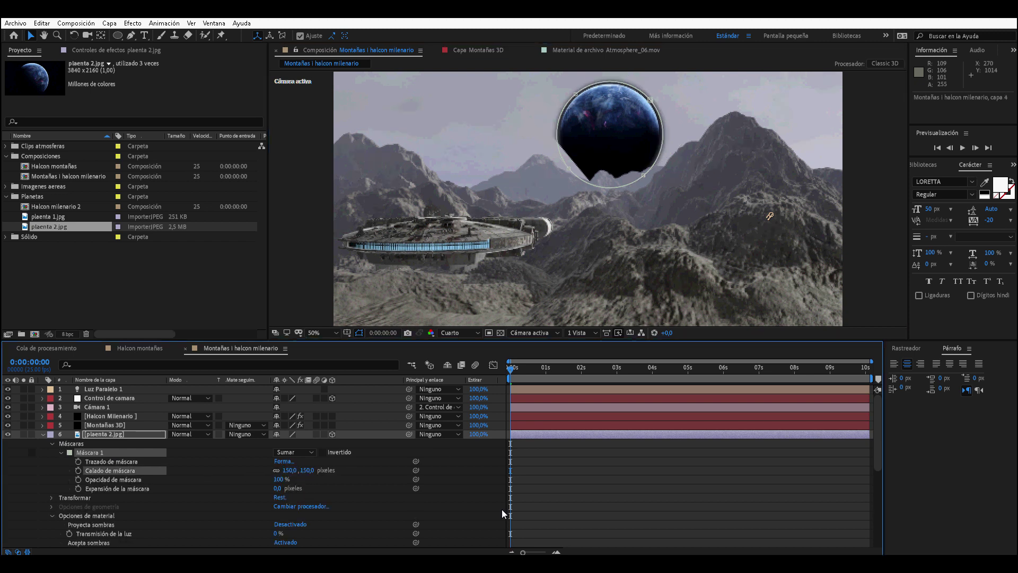
left_click(544, 488)
- Set the plaenta 2.jpg layer's blending mode to Pantalla (Screen)
left_click(136, 434)
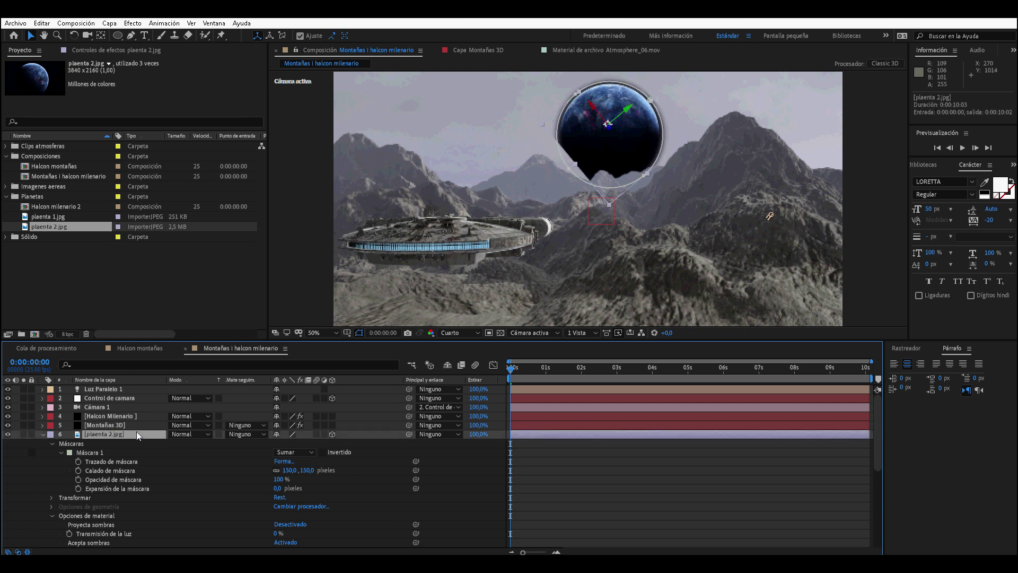
left_click(186, 432)
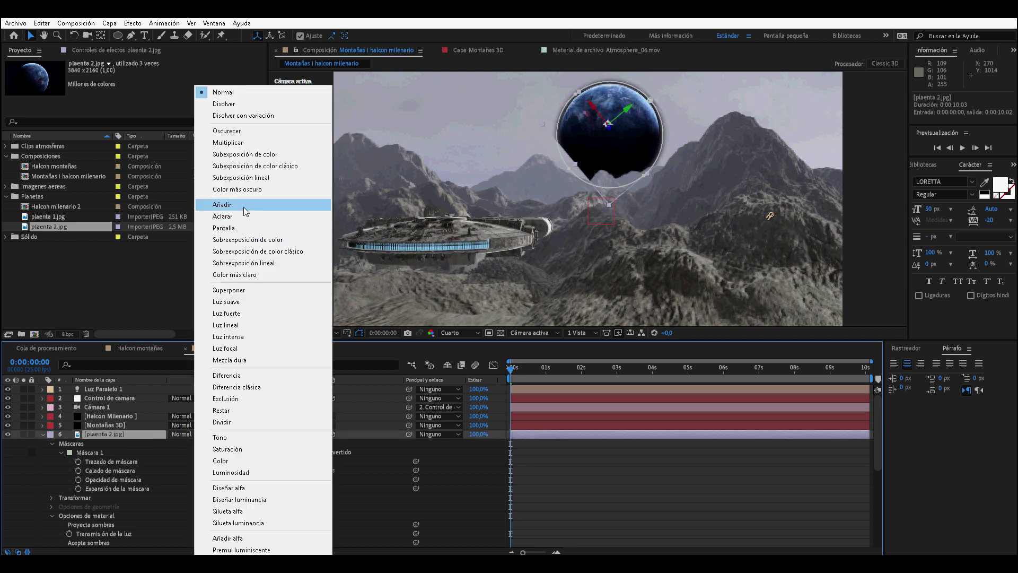
left_click(238, 214)
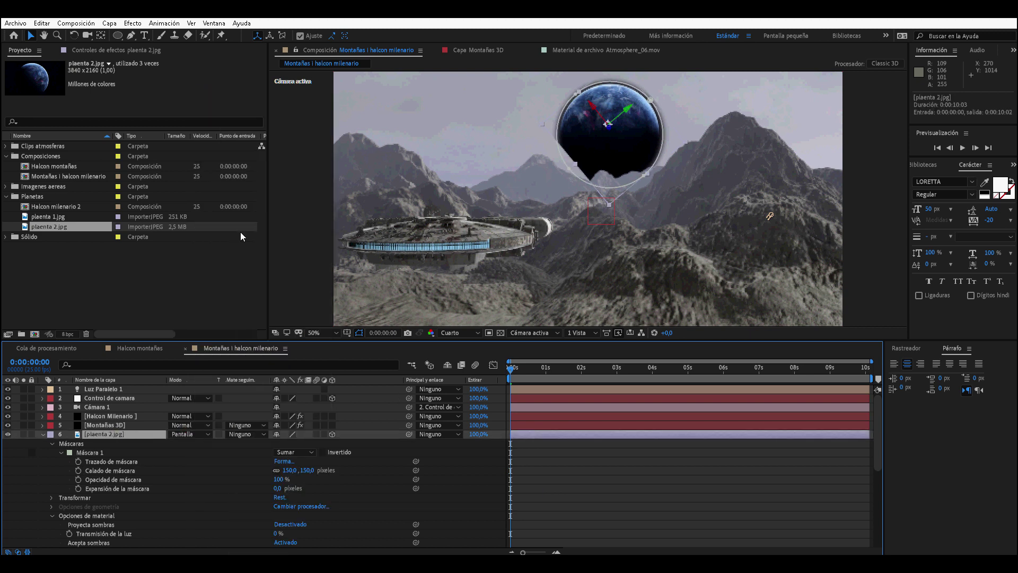
left_click(623, 474)
key("period")
key("comma")
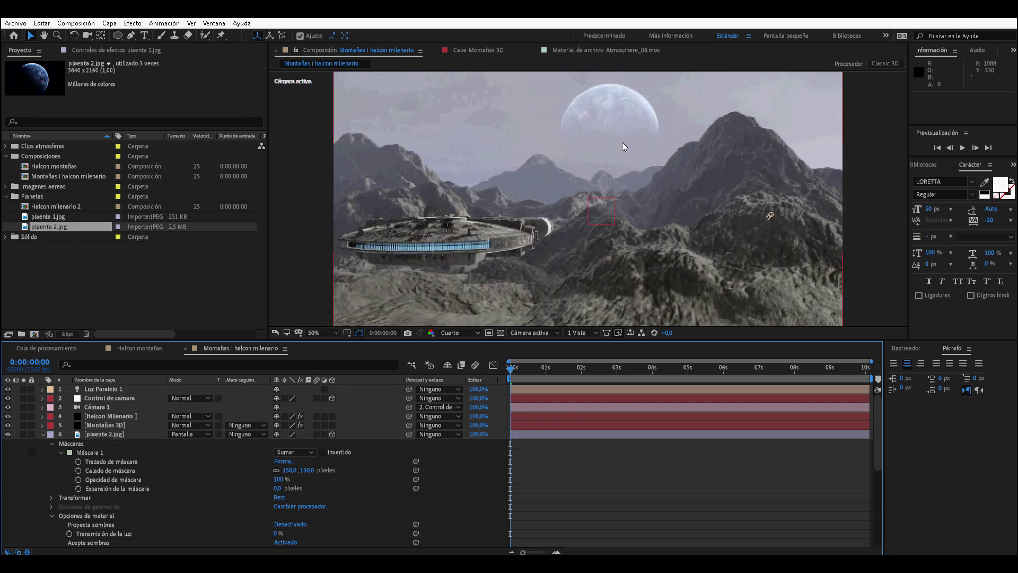
key("comma")
- Scale the planet to 169% and move it behind the mountain peaks
left_click(104, 434)
key("s")
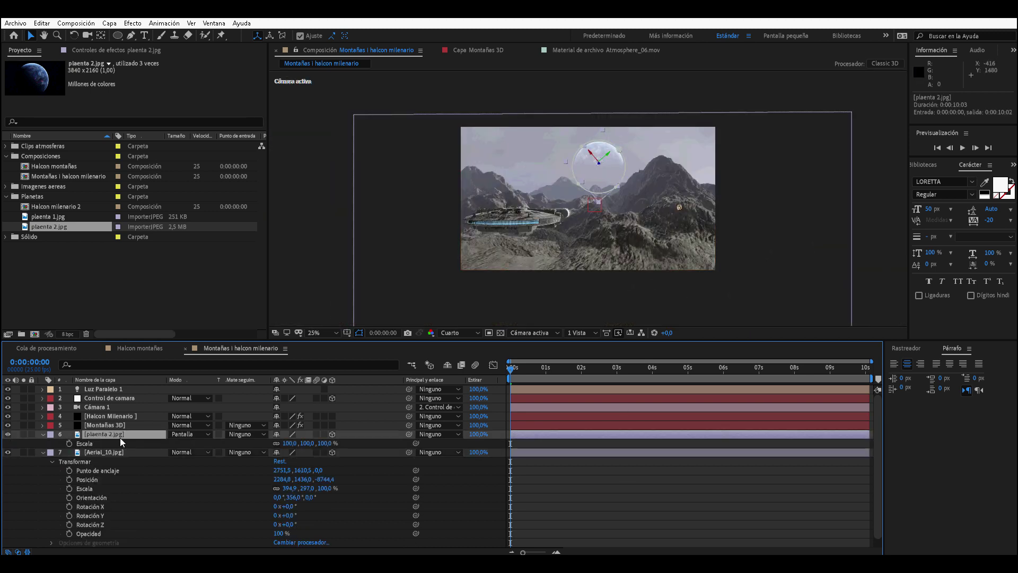
left_click_drag(288, 445, 322, 442)
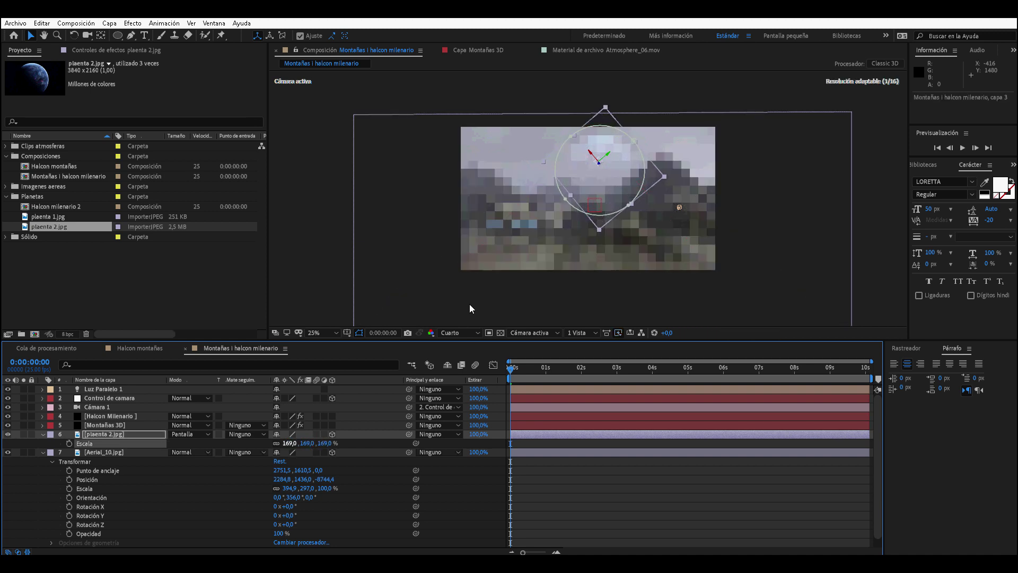
mouse_move(619, 154)
left_mouse_down()
mouse_move(646, 139)
mouse_move(600, 143)
mouse_move(639, 181)
mouse_move(608, 155)
left_mouse_up()
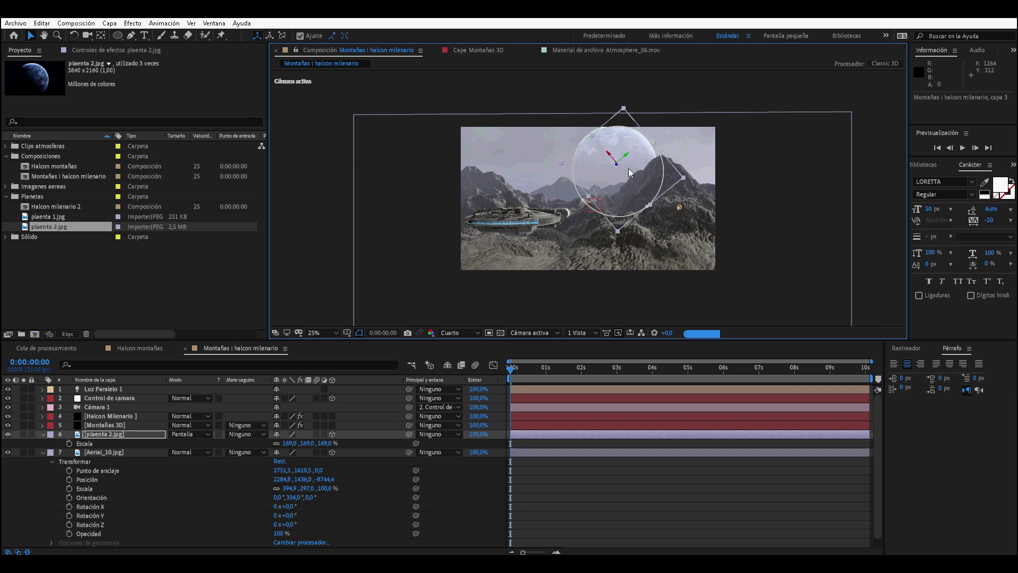
left_click(637, 462)
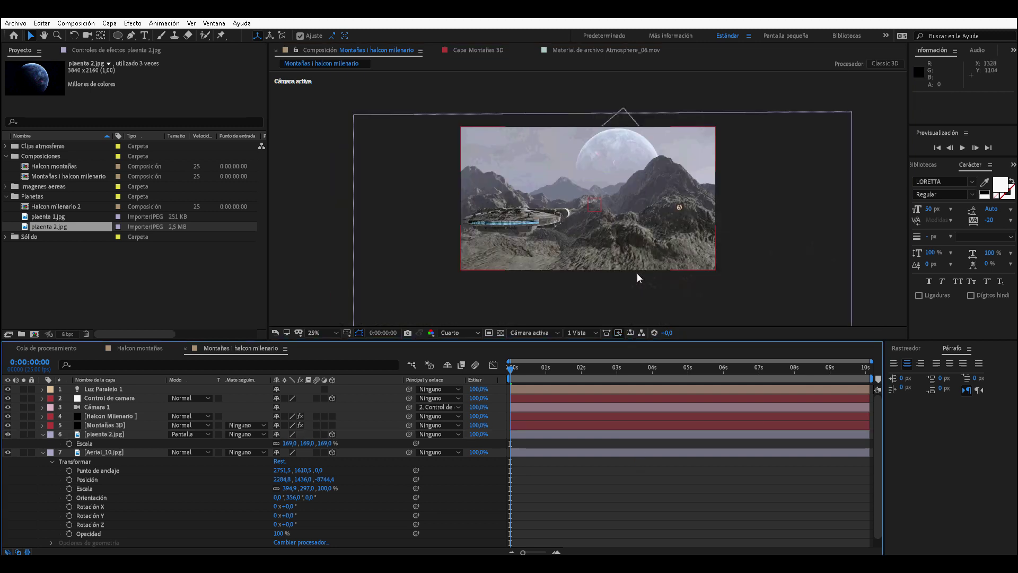
key("period")
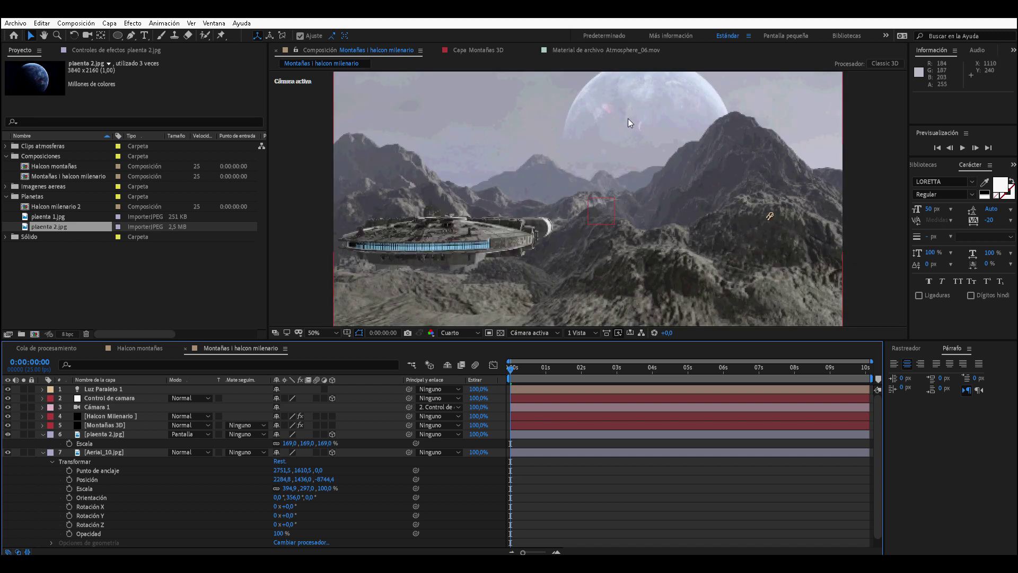
- Set the viewer preview resolution to Completa (full resolution)
left_click(461, 332)
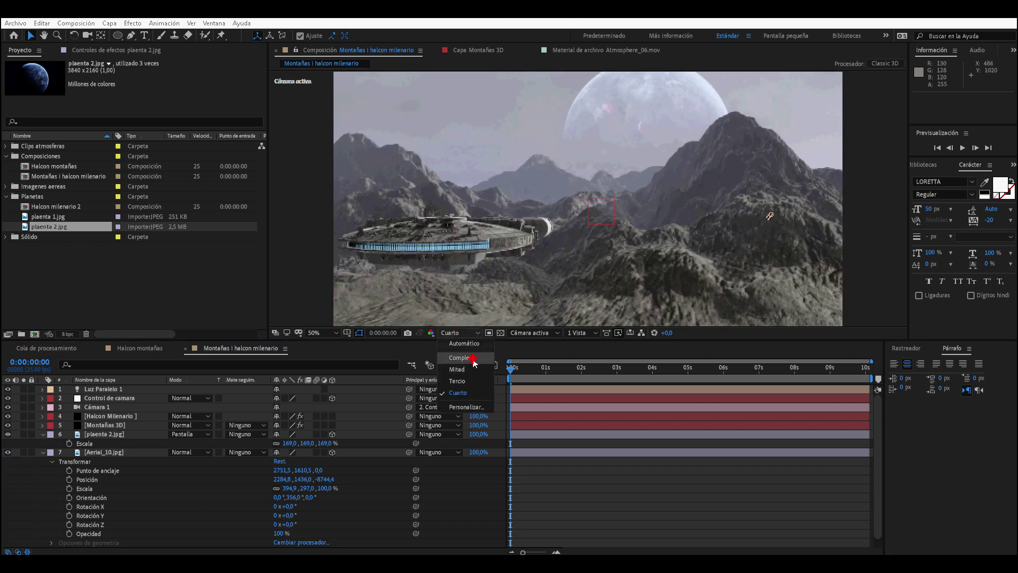
left_click(469, 358)
scroll(597, 128, "up", 1)
scroll(597, 128, "up", 1)
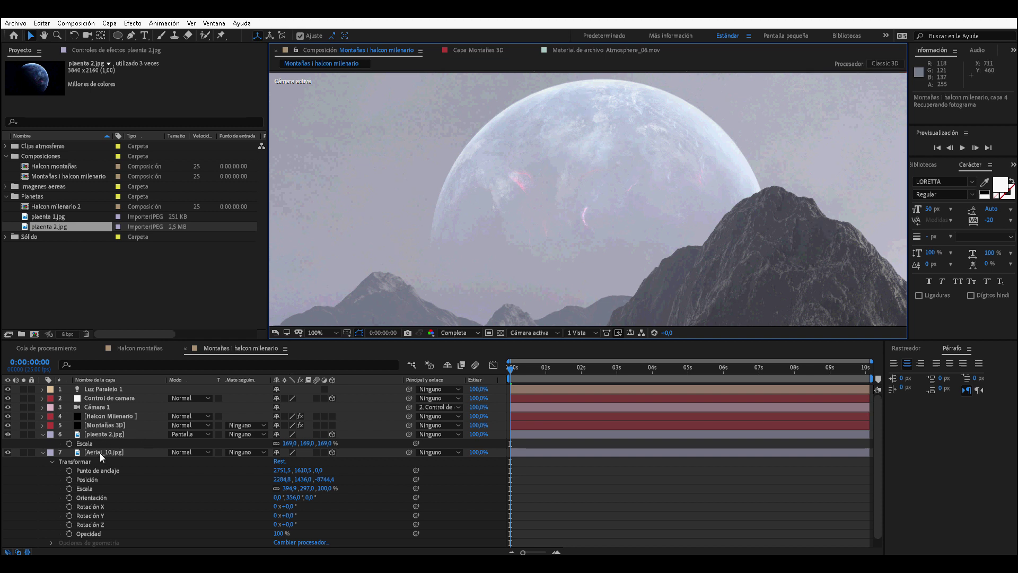
- Apply Desenfoque gaussiano to the plaenta 2.jpg planet layer
left_click(42, 452)
left_click(101, 436)
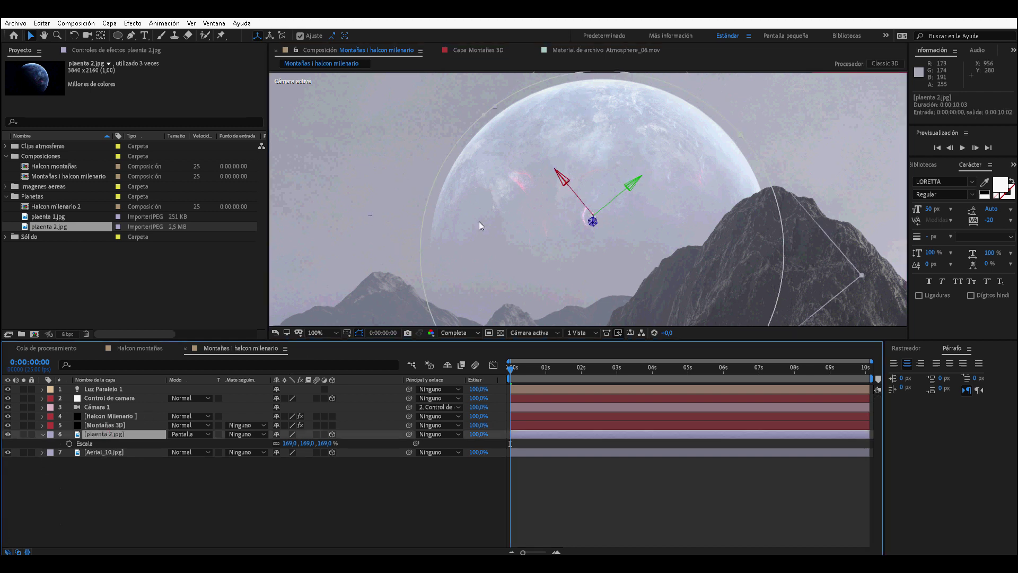
left_click(133, 23)
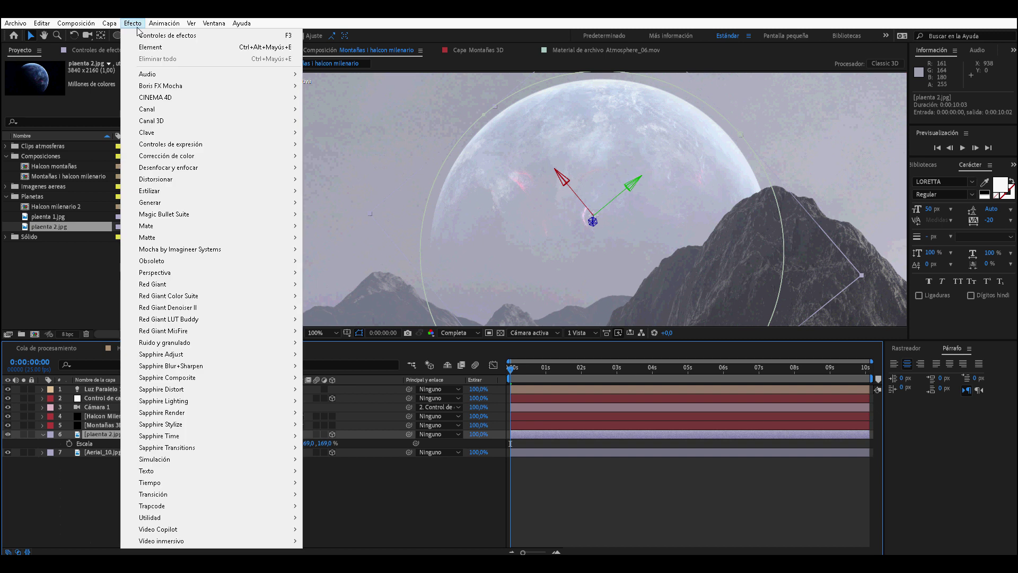
mouse_move(160, 156)
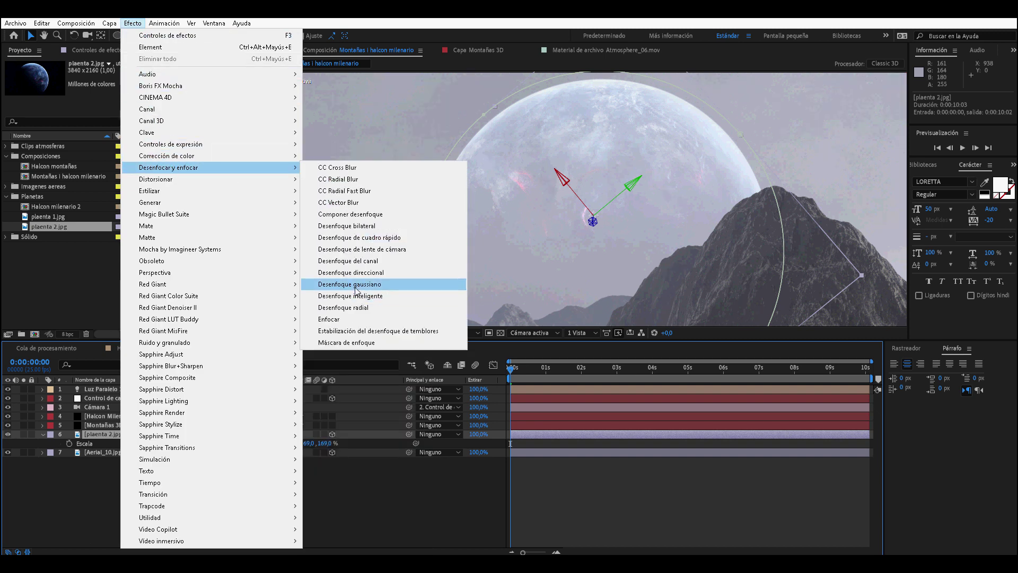
left_click(355, 290)
- Set the Gaussian blur amount to 4,0, trying 2,0 first
left_click(151, 81)
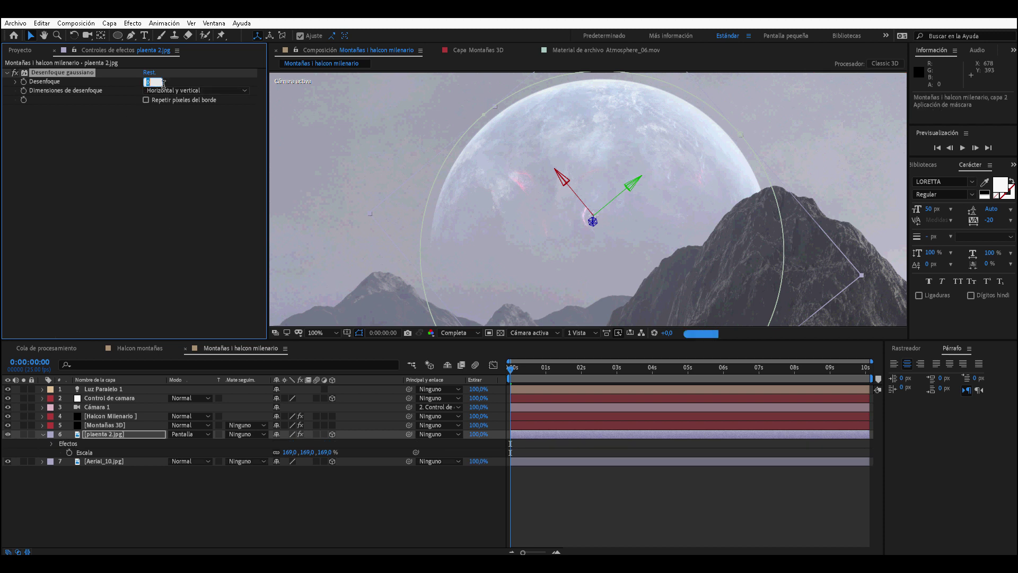
type("2")
key("Return")
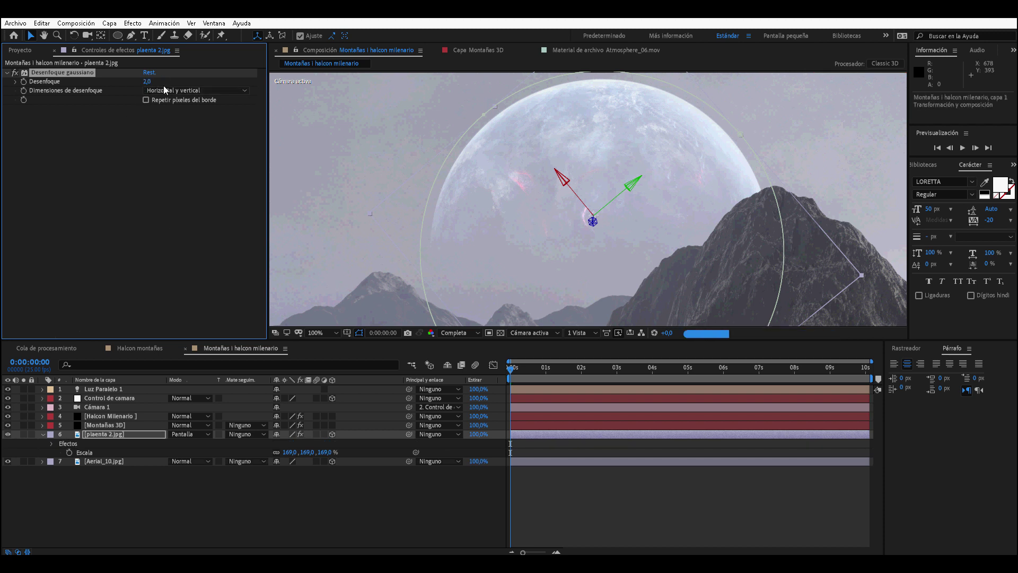
left_click(147, 82)
type("4")
key("Return")
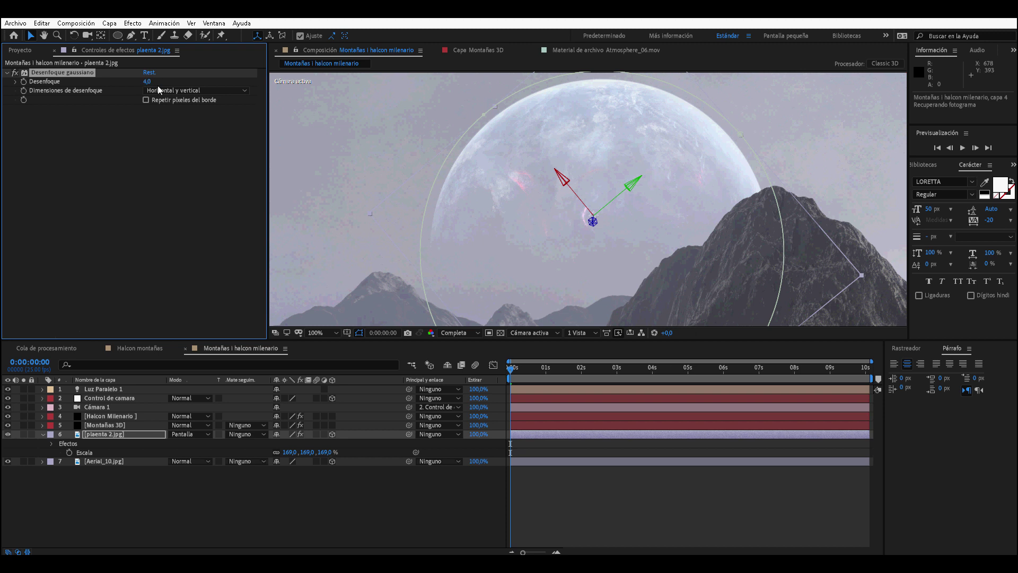
left_click(621, 492)
scroll(600, 279, "down", 2)
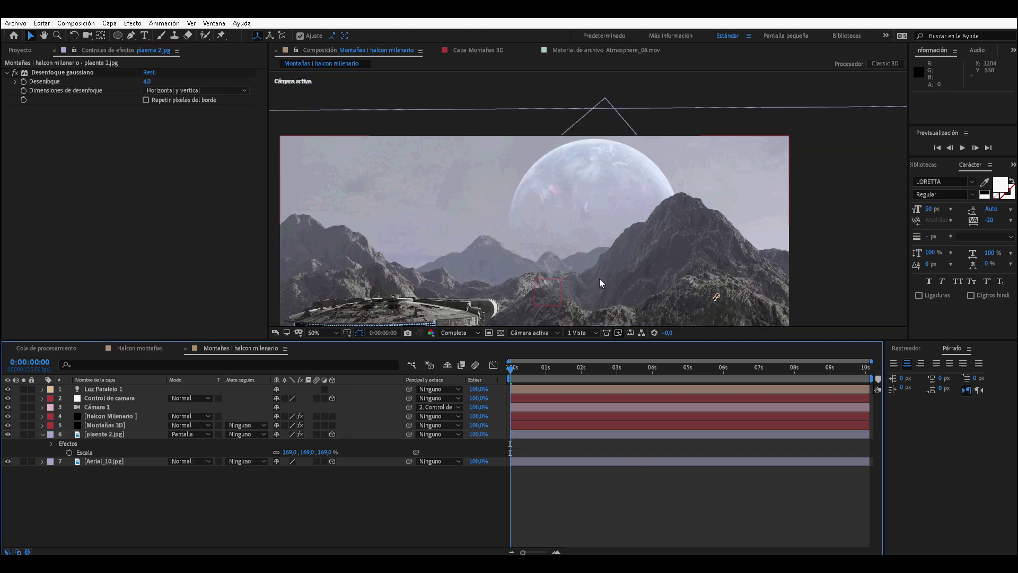
scroll(599, 279, "down", 2)
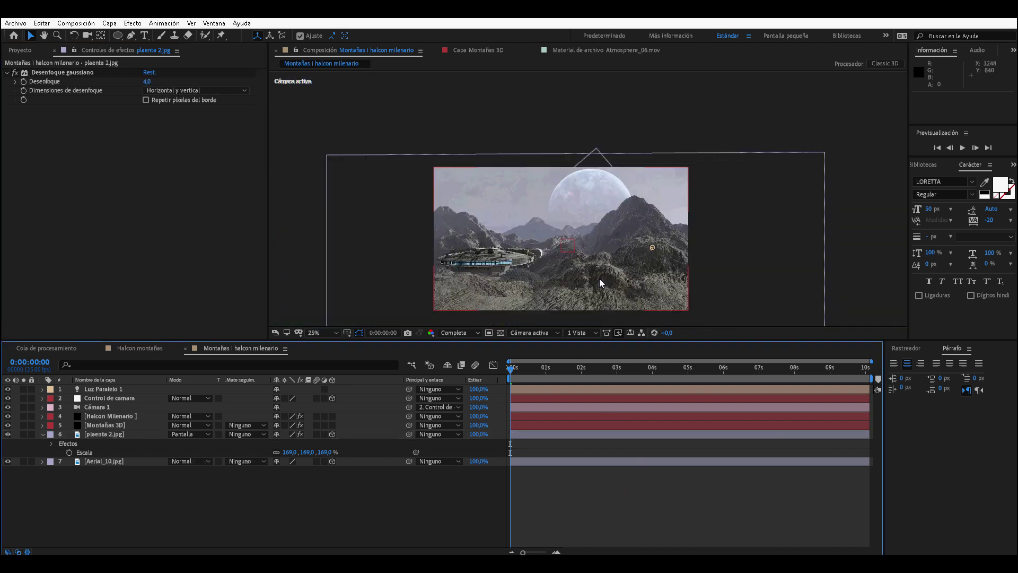
left_click(43, 434)
- Enable Element glow on the Halcon Milenario layer, comparing it on and off
left_click(295, 420)
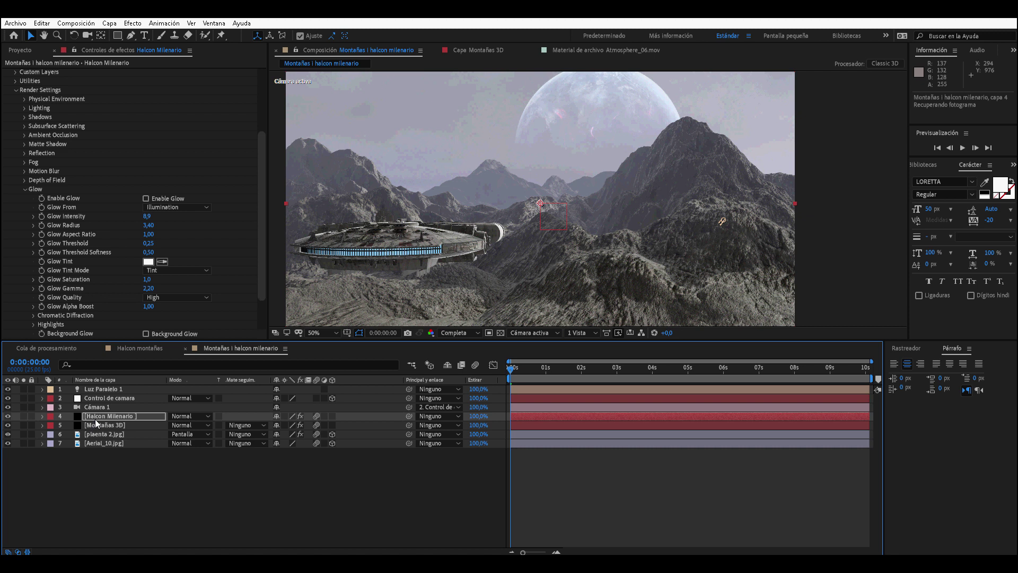
left_click(25, 190)
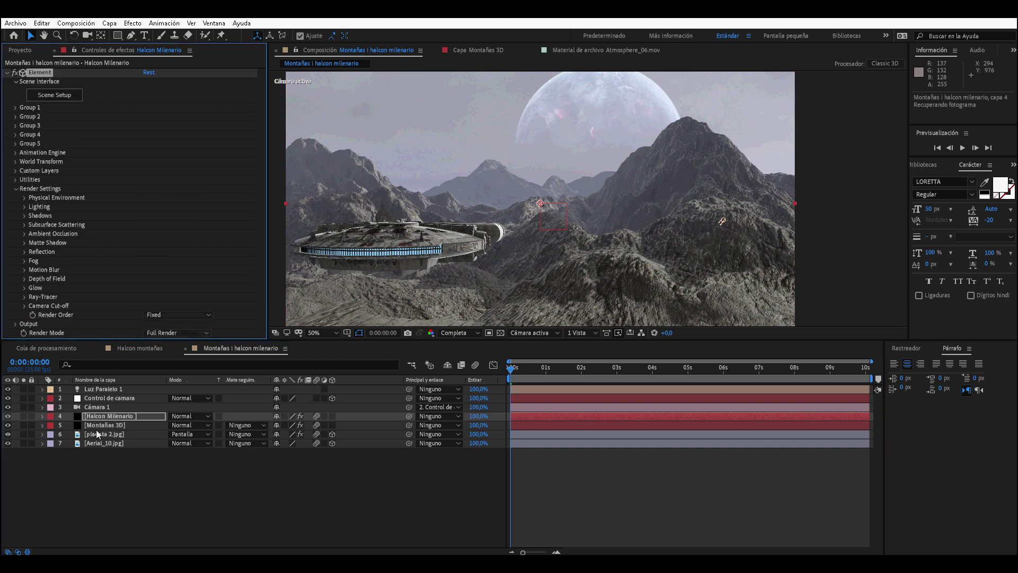
left_click(23, 288)
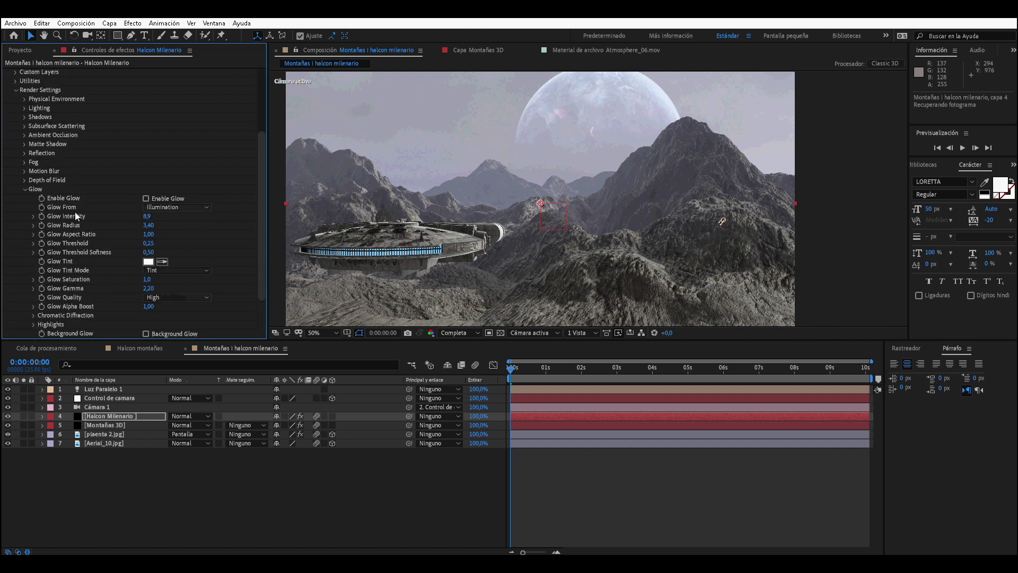
left_click(146, 199)
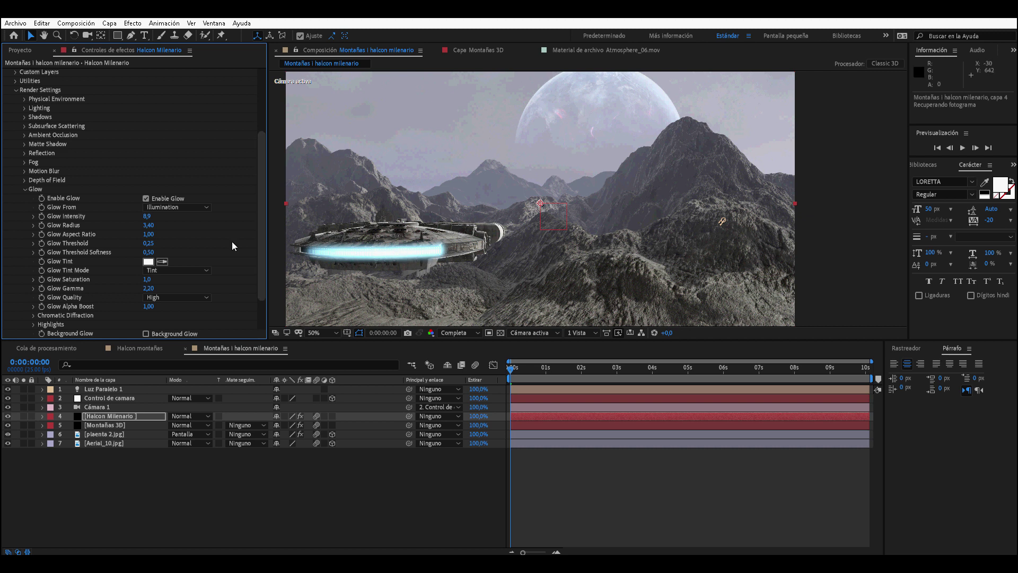
left_click(145, 199)
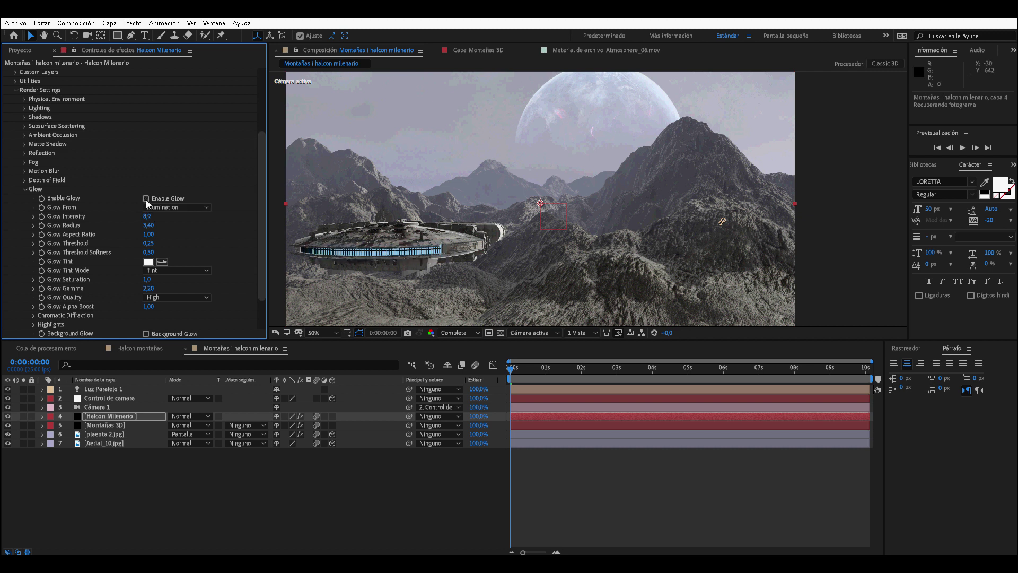
left_click(146, 198)
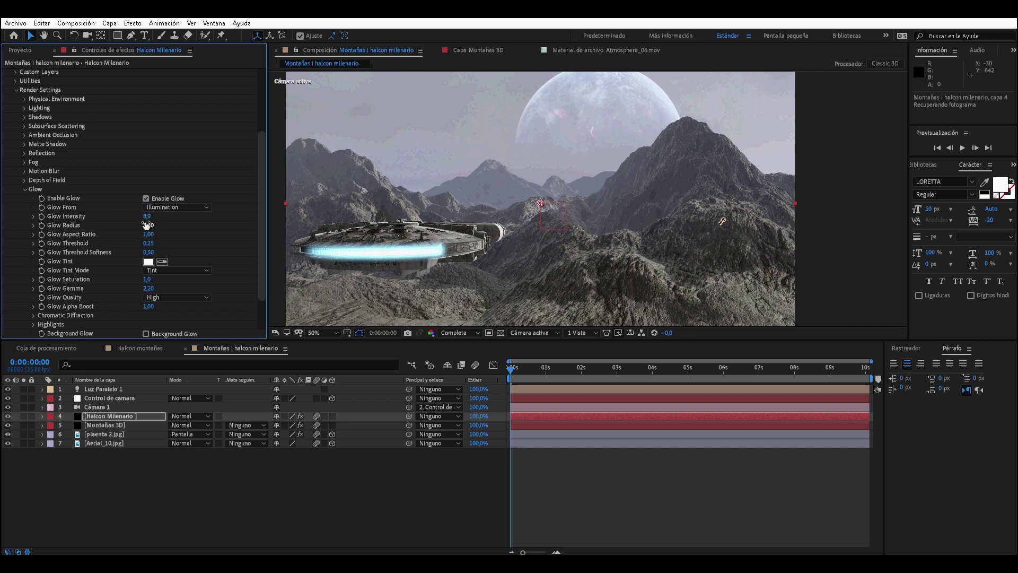
- Adjust the glow radius and settle it at 2,80
left_click_drag(149, 225, 137, 228)
left_click_drag(148, 225, 166, 226)
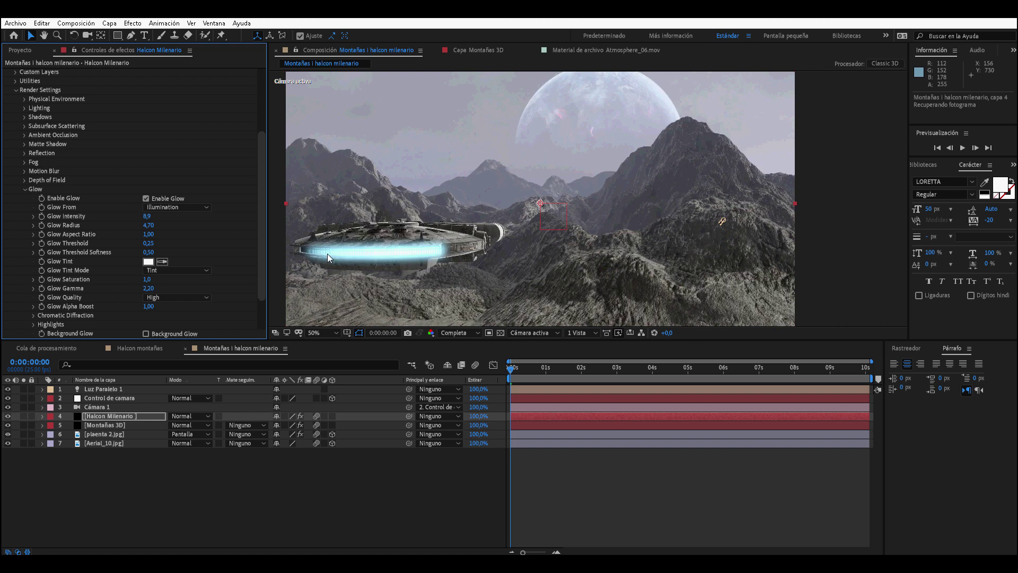
left_click_drag(148, 224, 137, 225)
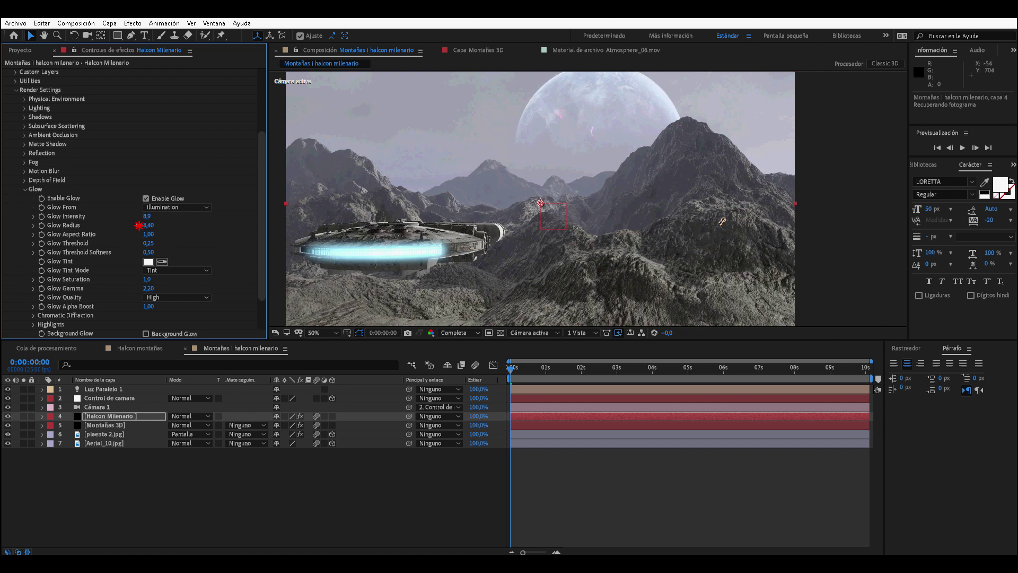
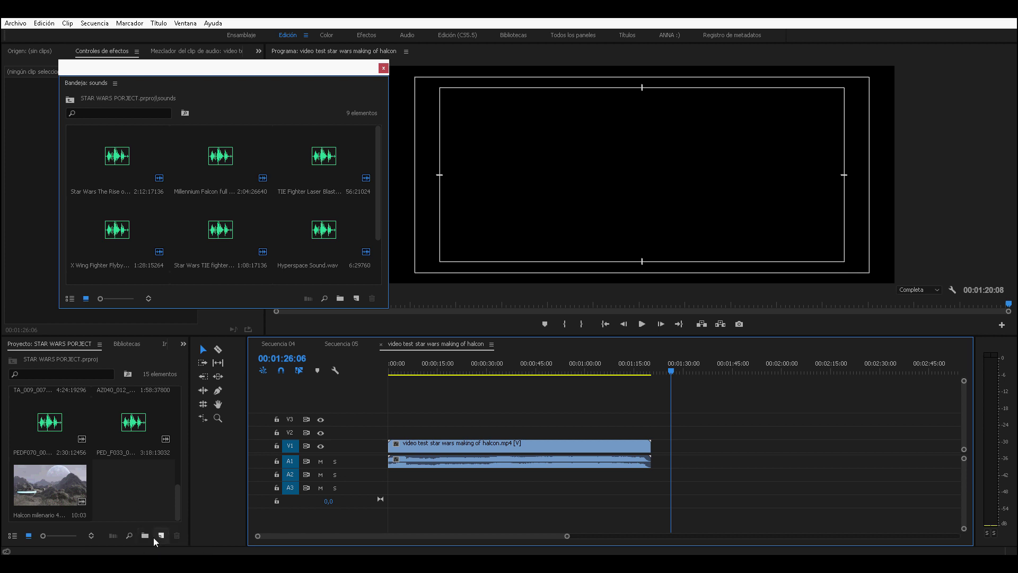
- Create a new sequence in Custom editing mode with the frame height set to 888
left_click(160, 535)
left_click(186, 404)
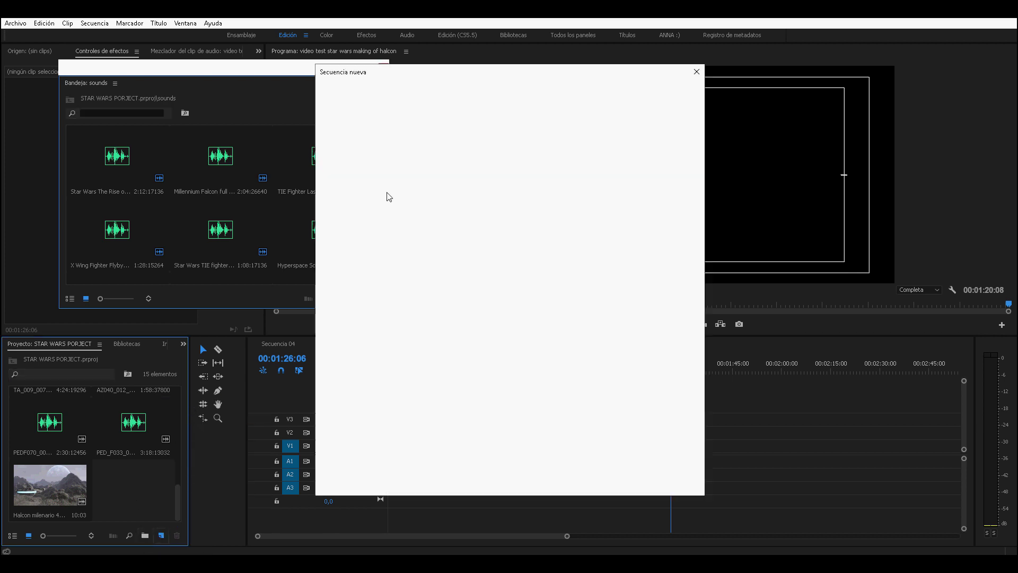
left_click(447, 96)
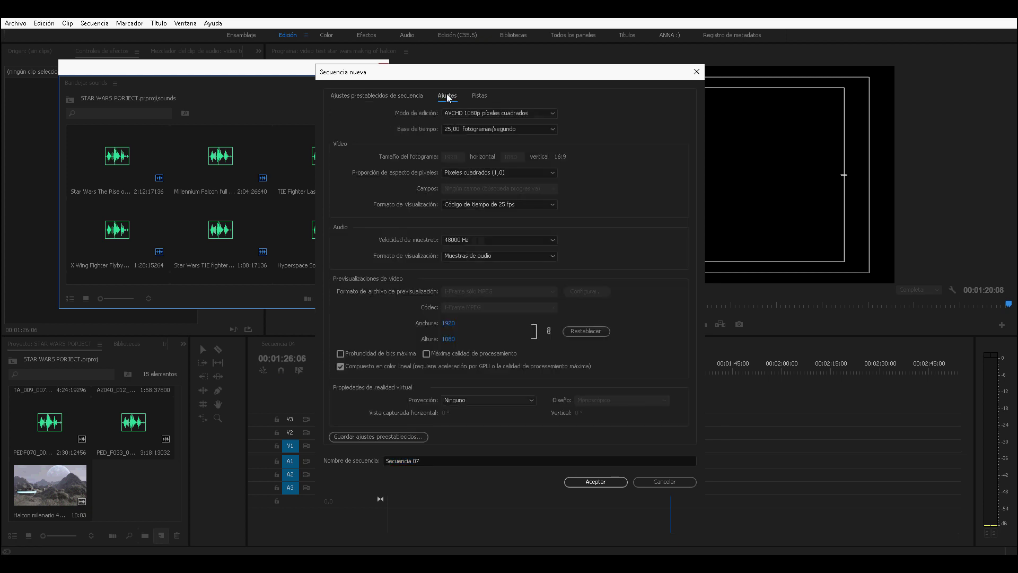
left_click(470, 115)
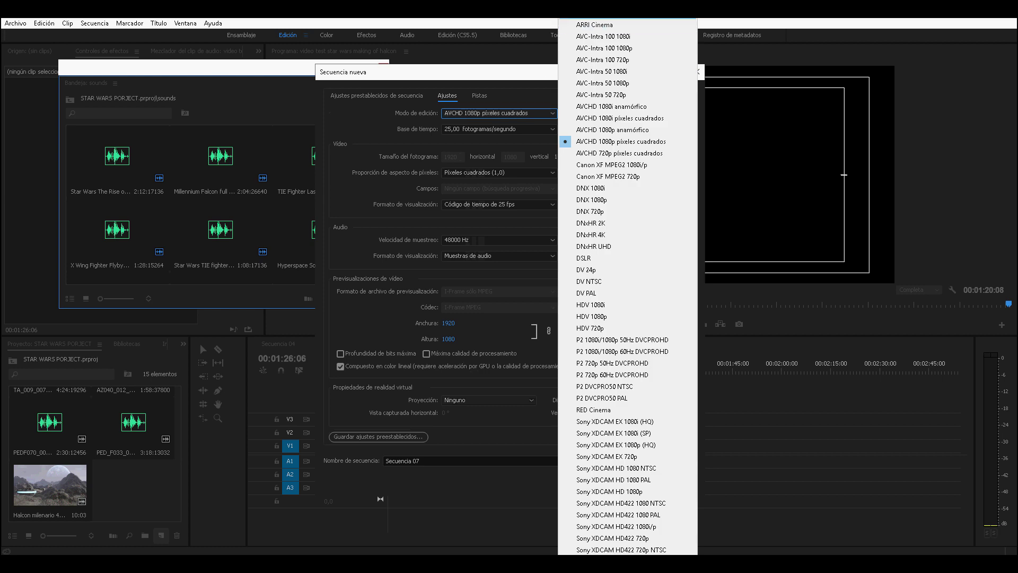
left_click(620, 551)
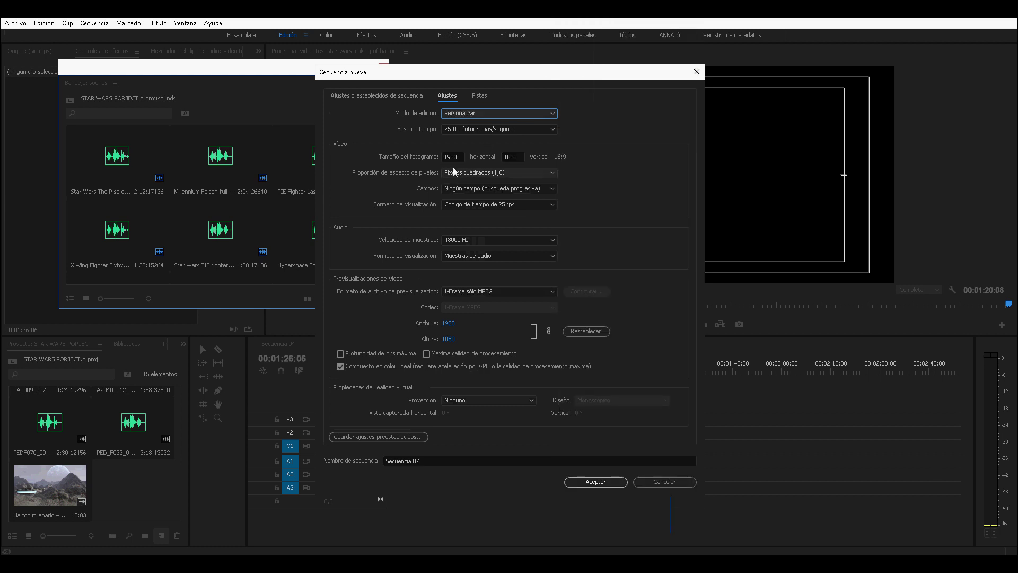
left_click(517, 155)
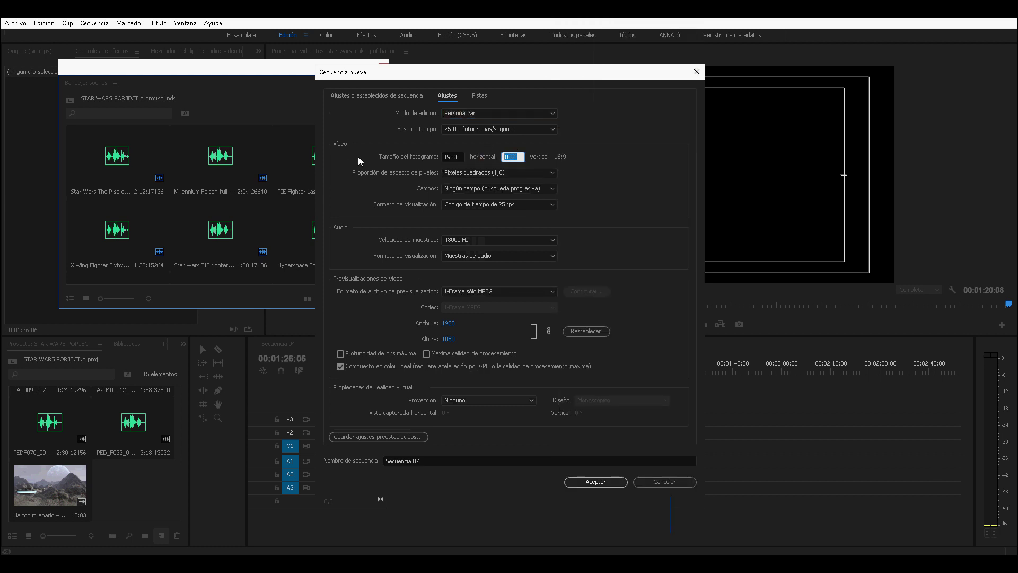
type("888")
- Confirm Secuencia 07 and drop the Halcon milenario clip on V1, keeping existing sequence settings
key("Return")
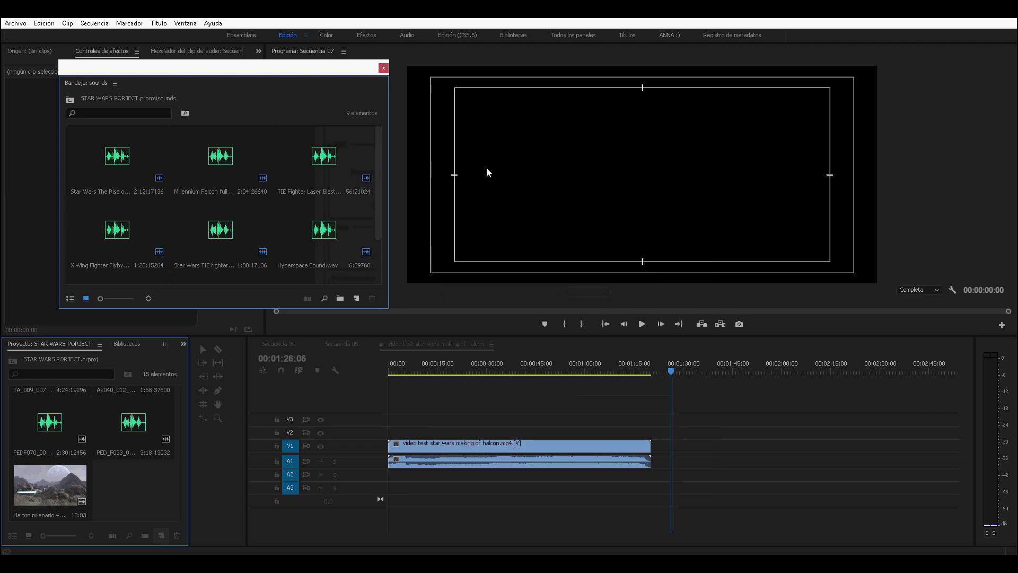
left_click_drag(49, 497, 385, 451)
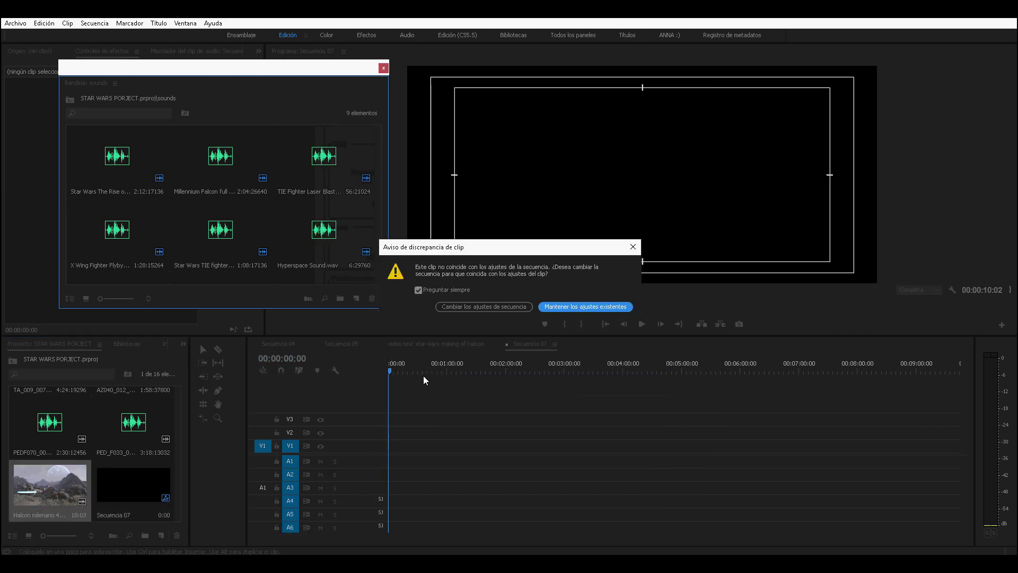
left_click(575, 306)
scroll(412, 394, "up", 3)
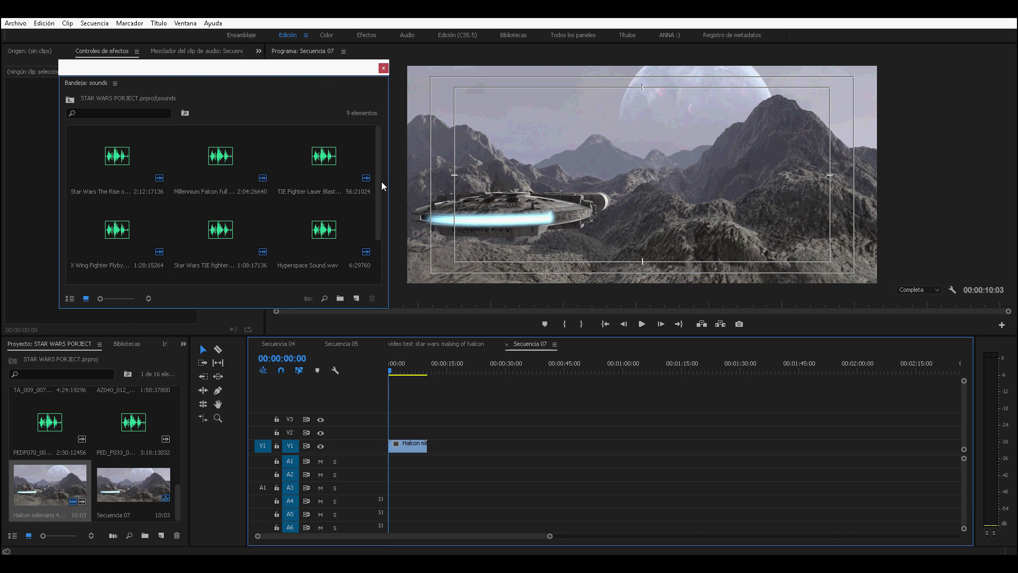
- Play the sequence preview, return to the start, and move the sounds bin to the middle
key("space")
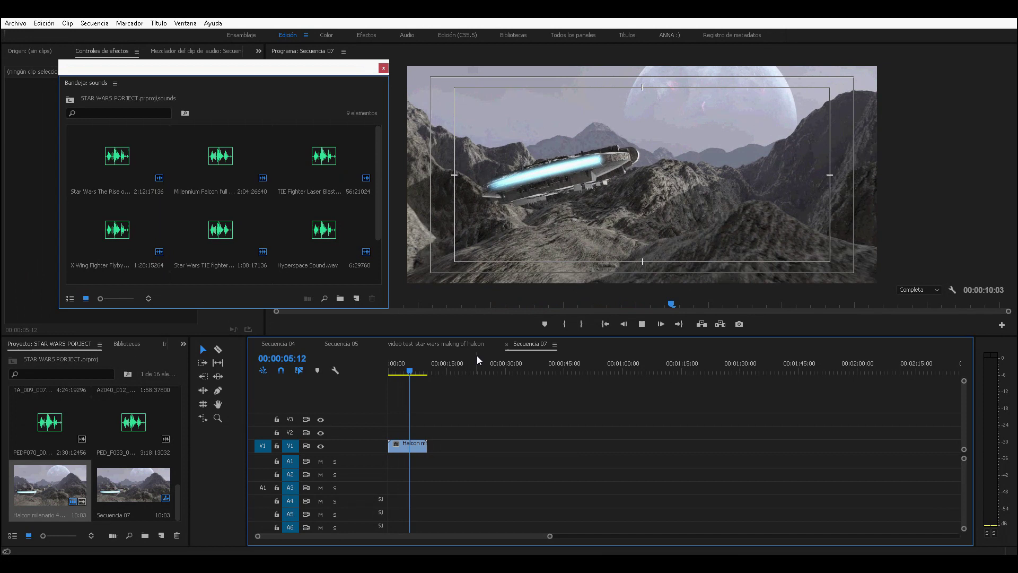
key("Home")
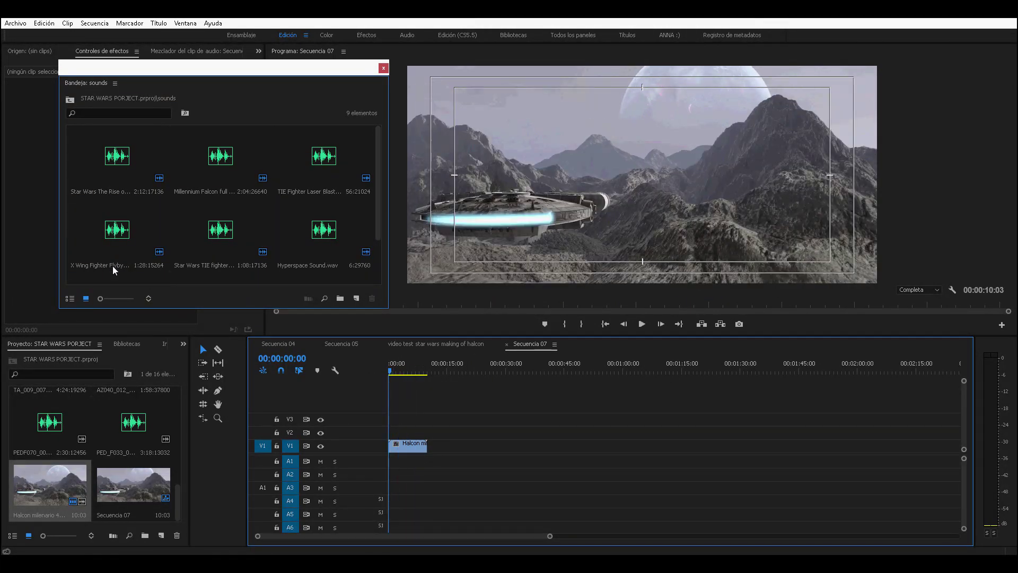
left_click_drag(108, 73, 318, 153)
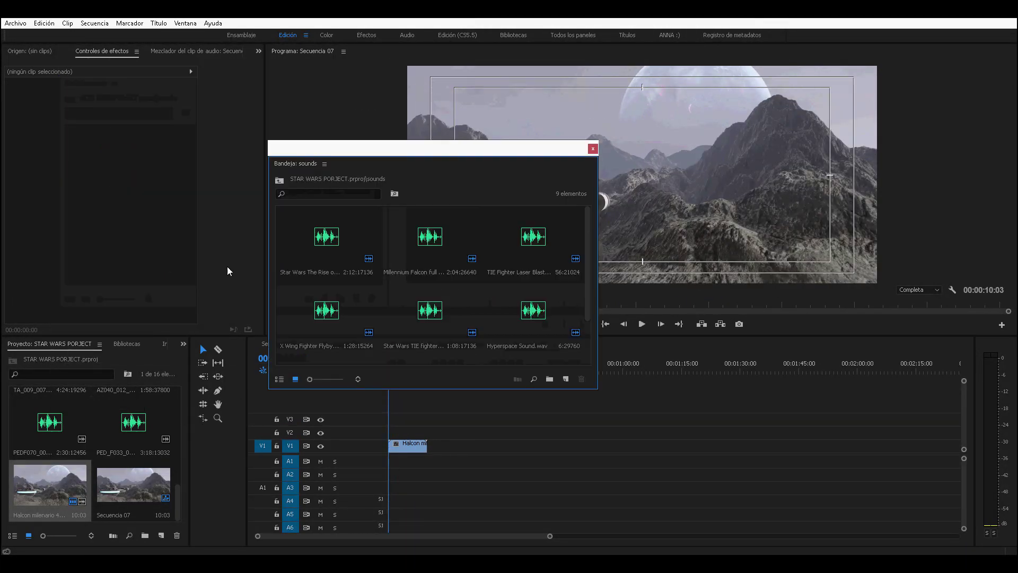
- Apply the Lumetri Cinematográfico '2 tiras' preset to the Halcon clip
left_click(181, 344)
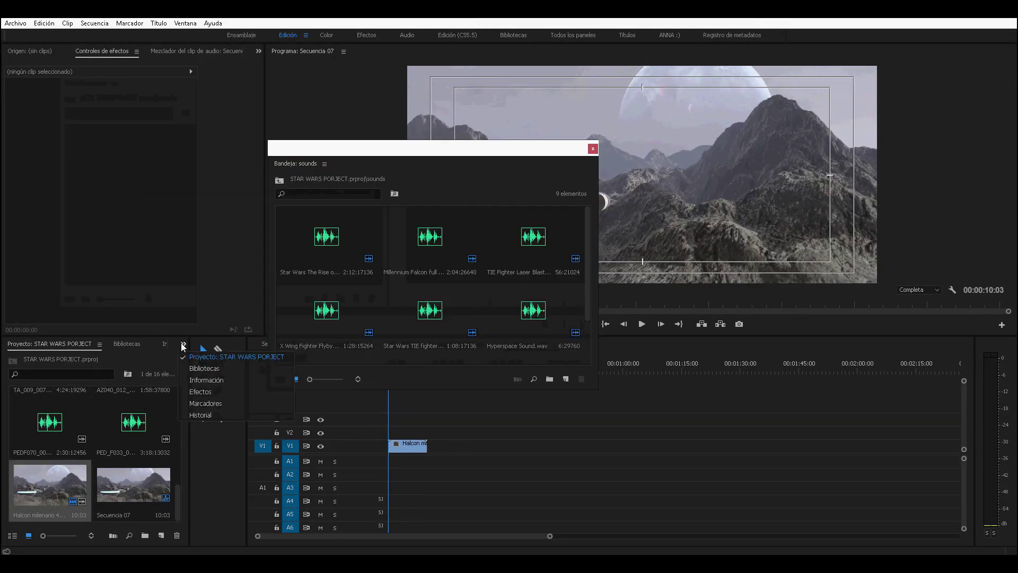
left_click(204, 392)
double_click(16, 383)
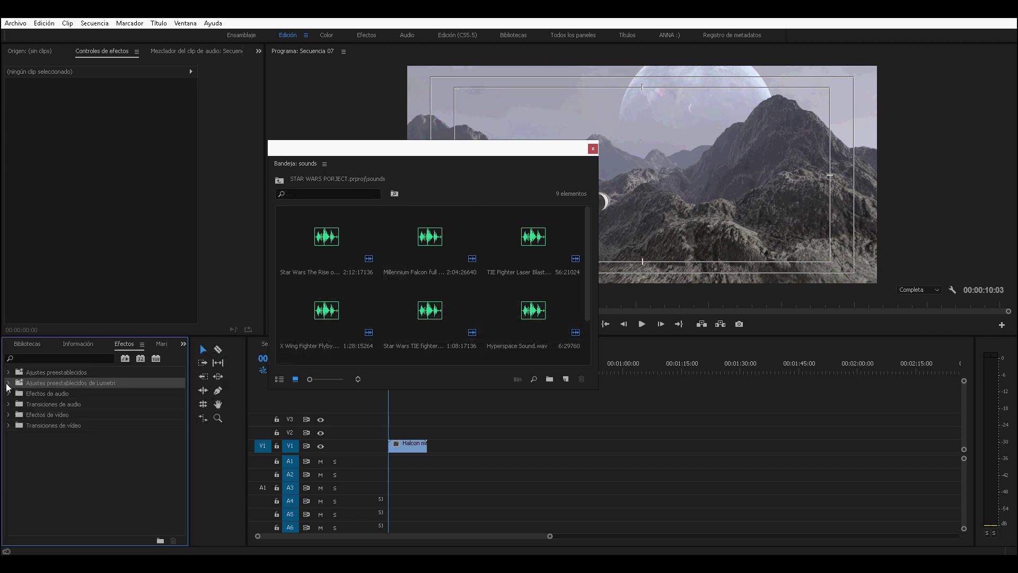
left_click(15, 425)
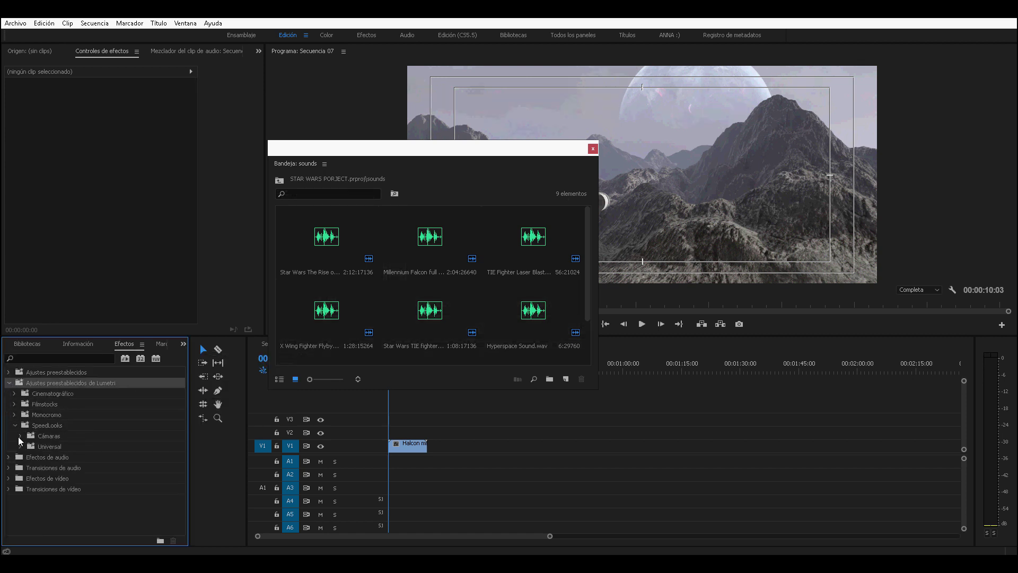
left_click(15, 394)
left_click_drag(46, 404, 418, 444)
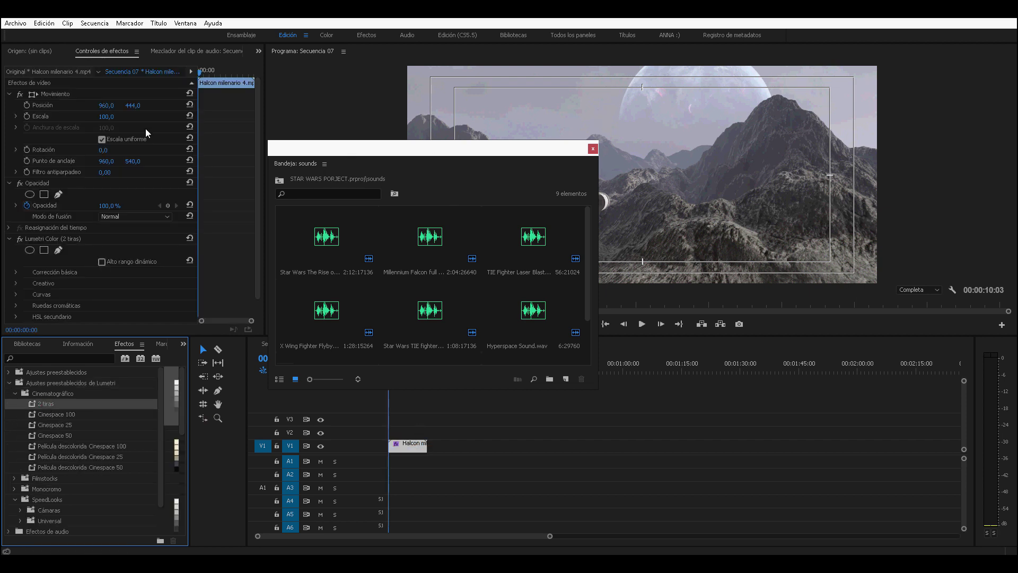
- Set the Lumetri Creative look to SL BLEACH HDR
scroll(132, 181, "down", 2)
left_click(16, 261)
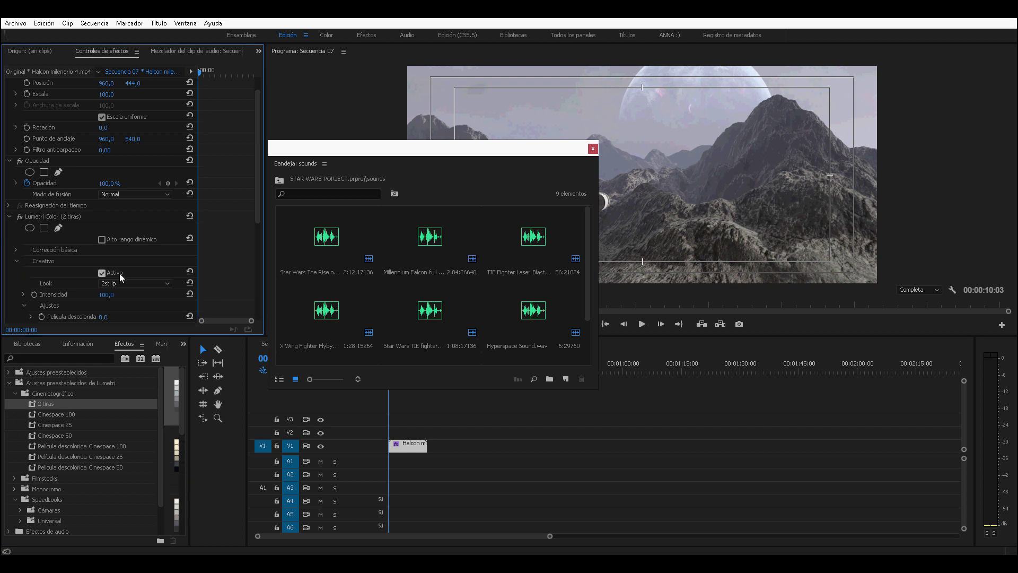
left_click(159, 283)
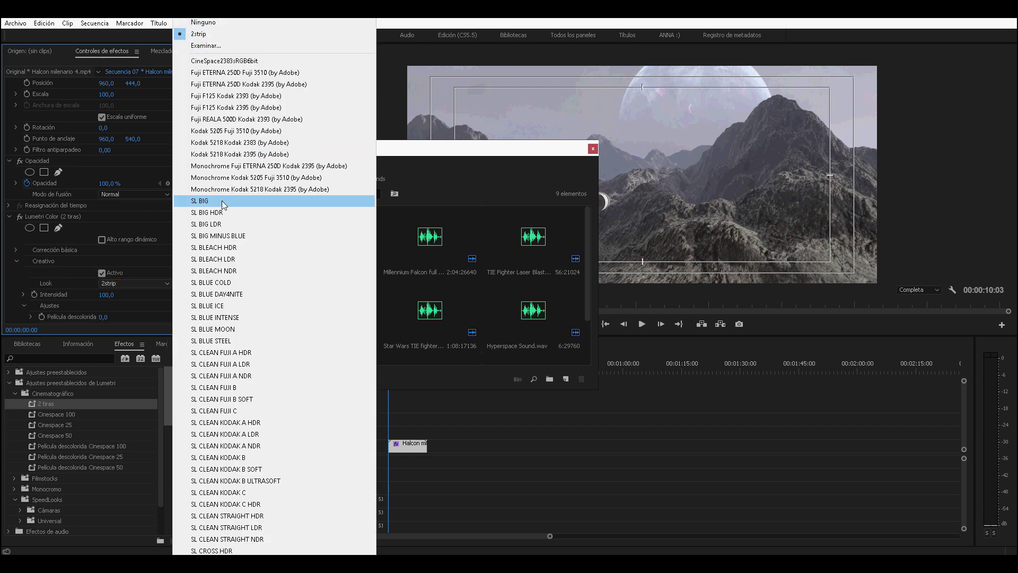
left_click(215, 341)
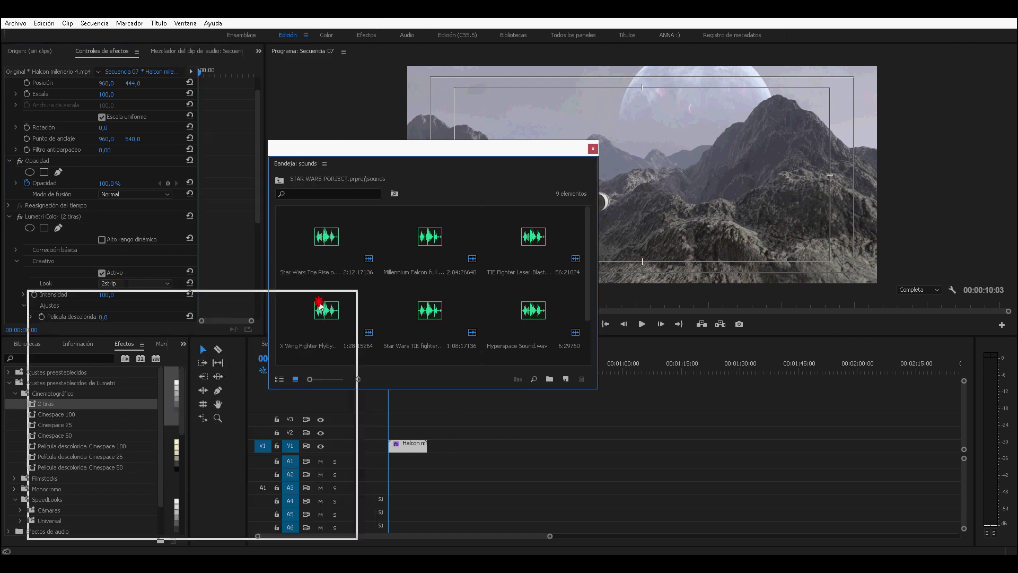
left_click(119, 283)
left_click(220, 247)
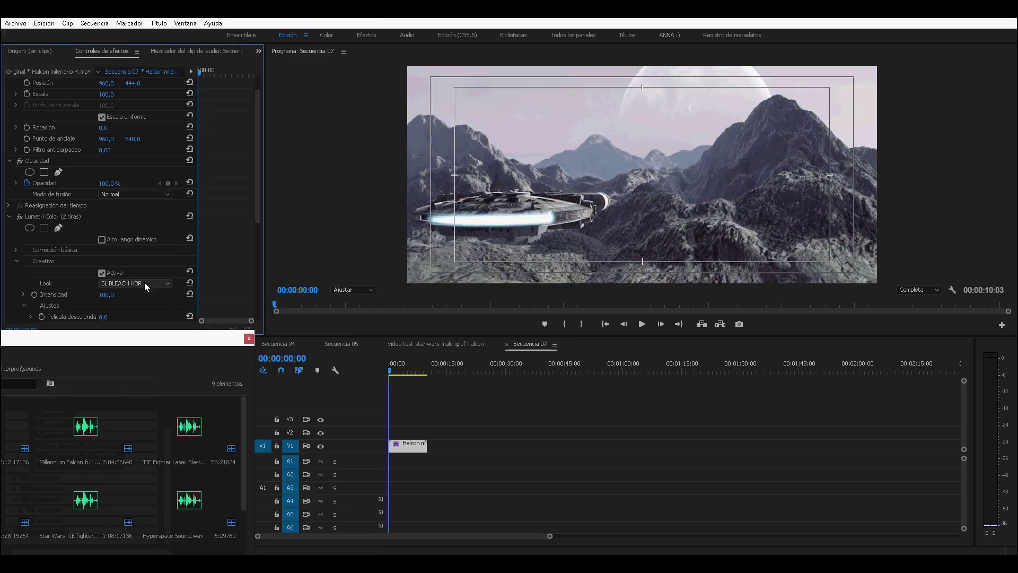
- Load the teal-and-orange .cube LUT as the clip's creative look
scroll(144, 283, "down", 1)
scroll(145, 283, "down", 1)
scroll(144, 282, "down", 1)
scroll(144, 281, "down", 1)
scroll(144, 282, "down", 1)
scroll(145, 282, "down", 1)
scroll(145, 283, "down", 1)
scroll(144, 282, "down", 1)
scroll(144, 282, "down", 1)
left_click(144, 283)
left_click(213, 46)
double_click(204, 168)
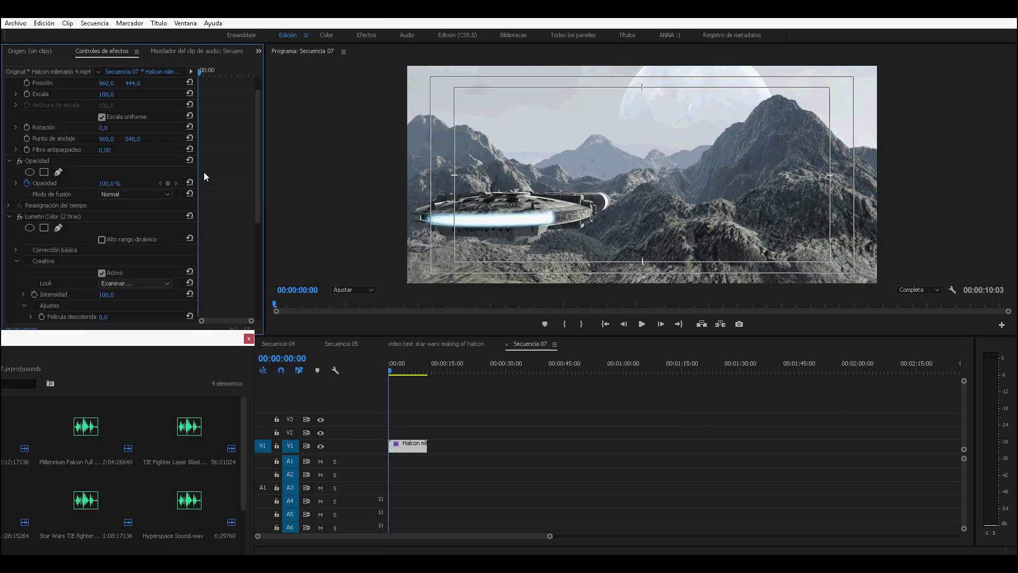
- Change the Halcon clip's vertical position from 540 to 449 and preview the graded clip
left_click(403, 444)
mouse_move(133, 105)
left_mouse_down()
mouse_move(190, 68)
mouse_move(53, 68)
mouse_move(138, 68)
left_mouse_up()
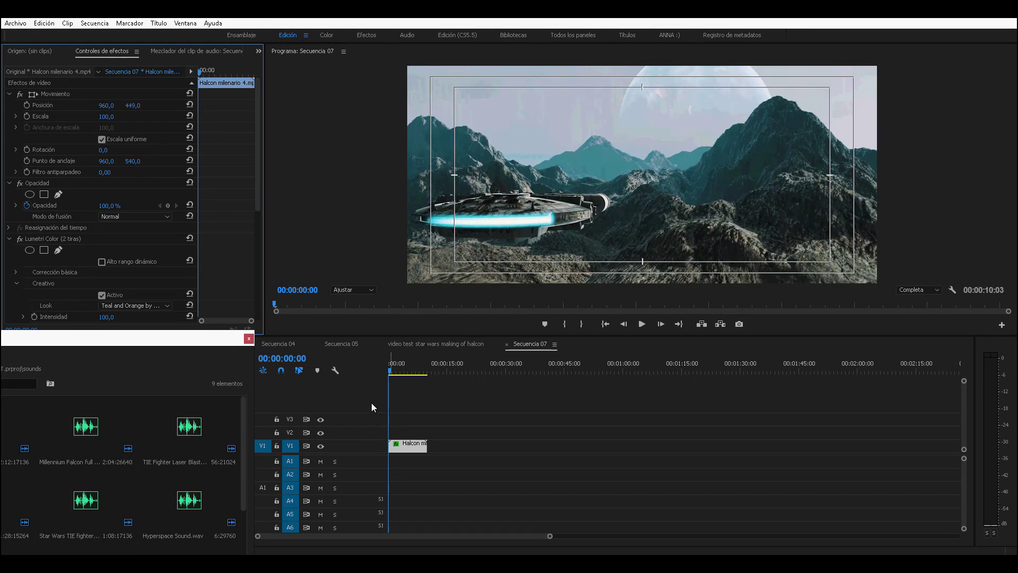
left_click(449, 409)
key("=")
key("=")
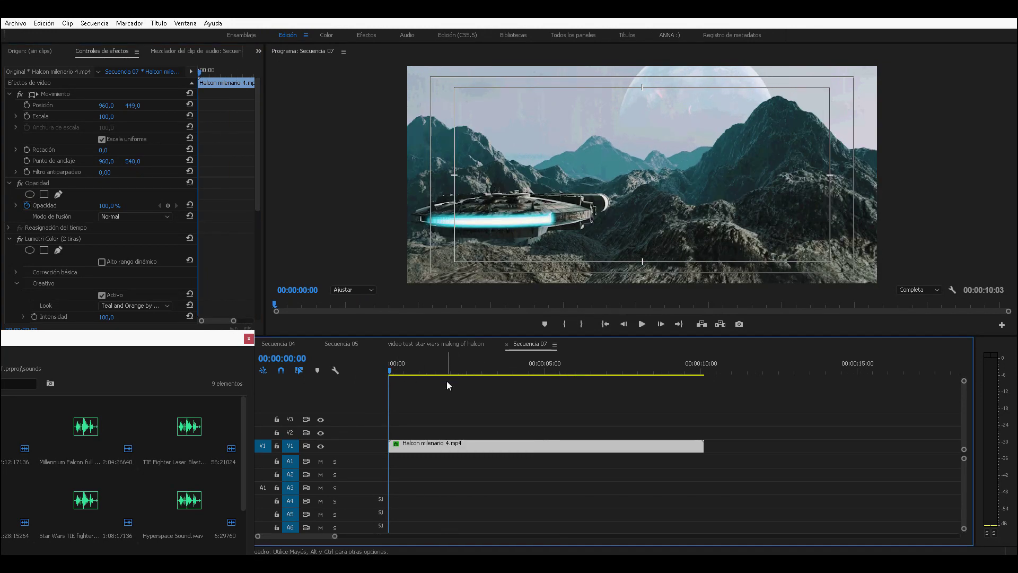
key("space")
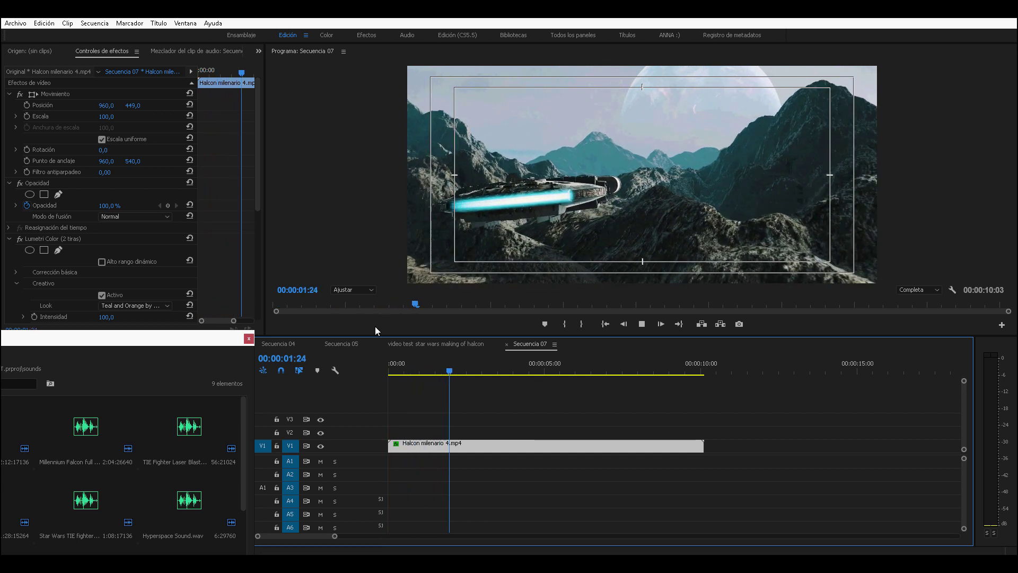
key("space")
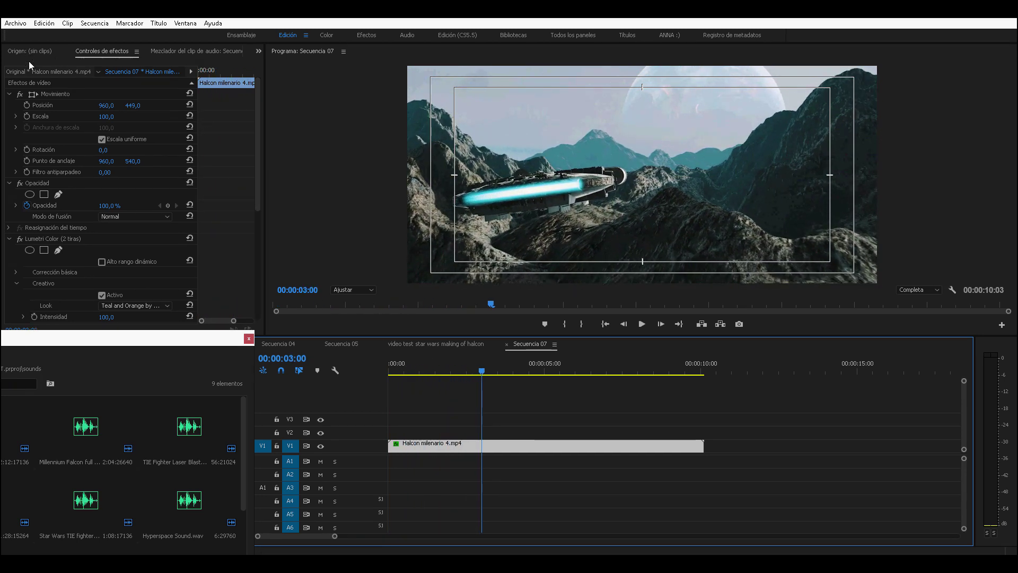
left_click_drag(111, 348, 222, 133)
- Place the Millennium Falcon Full sound on audio track A1 and expand the track
left_click(110, 230)
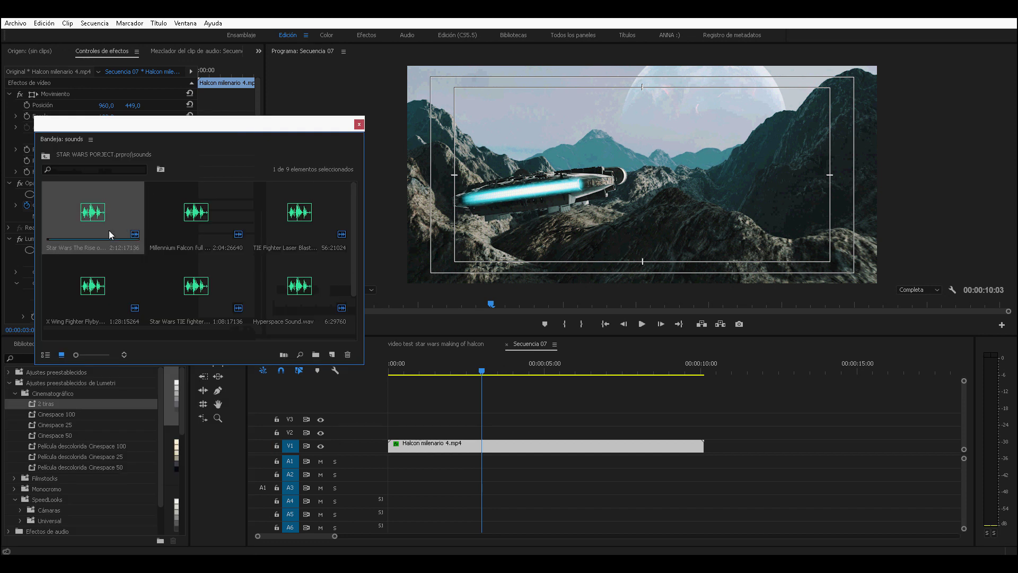
left_click_drag(196, 231, 388, 462)
double_click(367, 463)
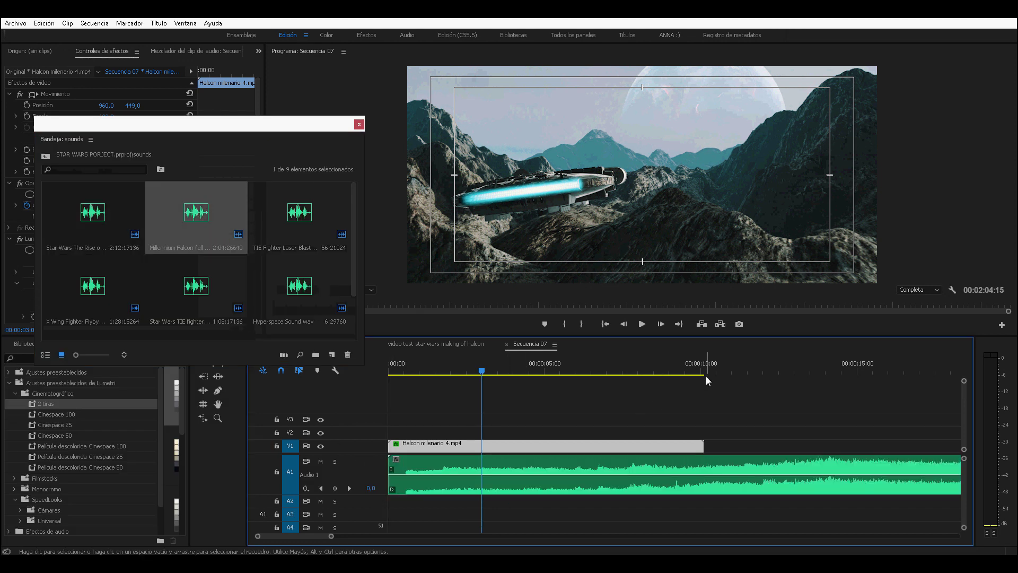
- Preview from about 10 seconds and razor-cut the Falcon sound near 15 seconds
left_click(706, 378)
key("space")
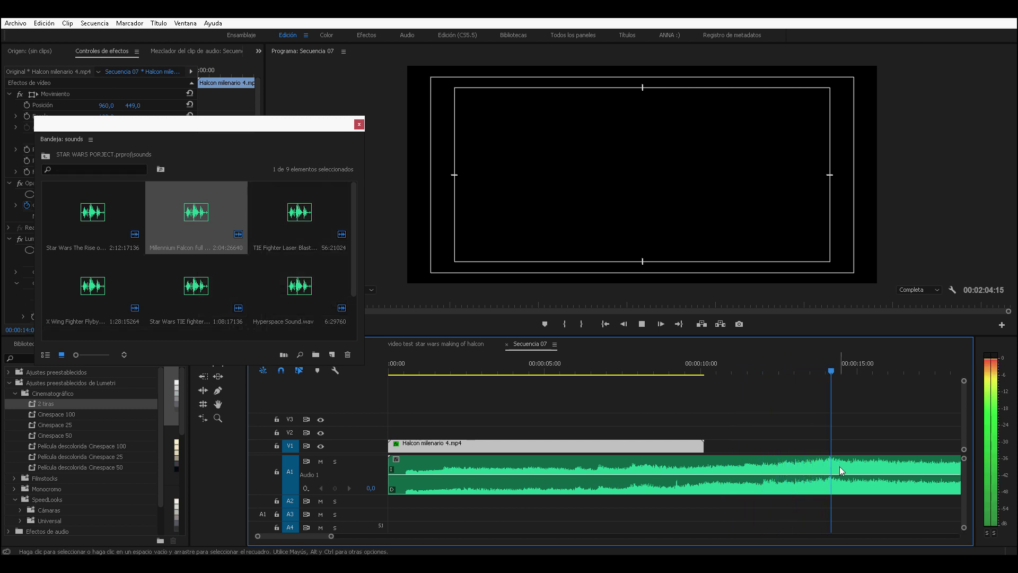
key("space")
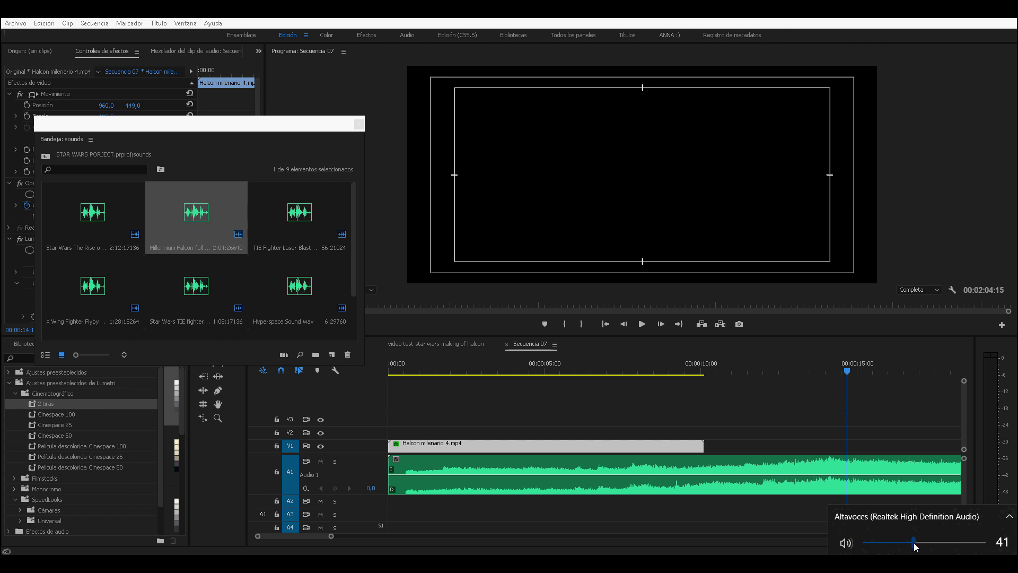
left_click(872, 480)
left_click(847, 462)
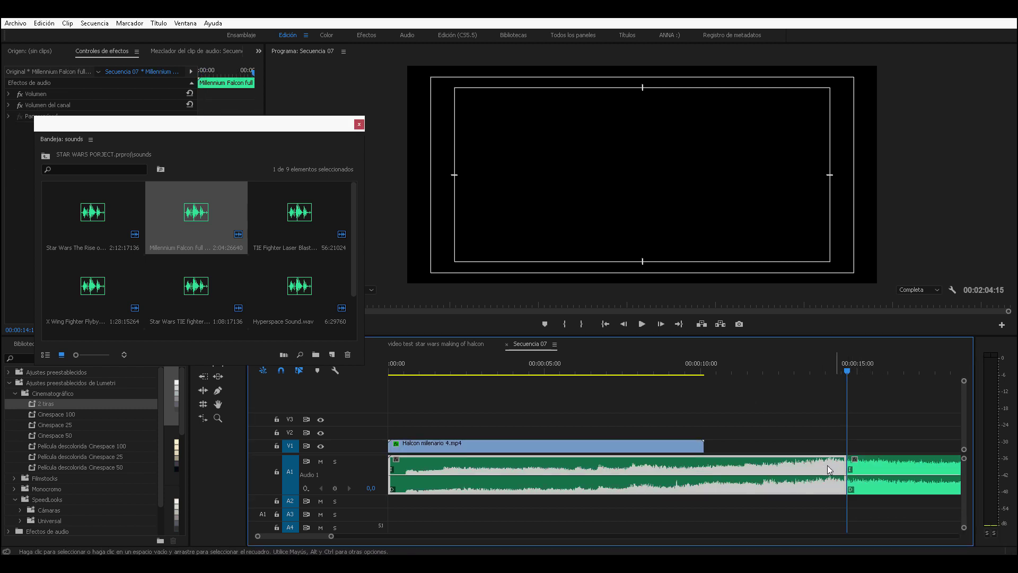
key("Delete")
- Slide the Falcon sound on A1 about 6 seconds earlier to start with the video, then replay
left_click_drag(810, 474, 374, 472)
left_click(390, 370)
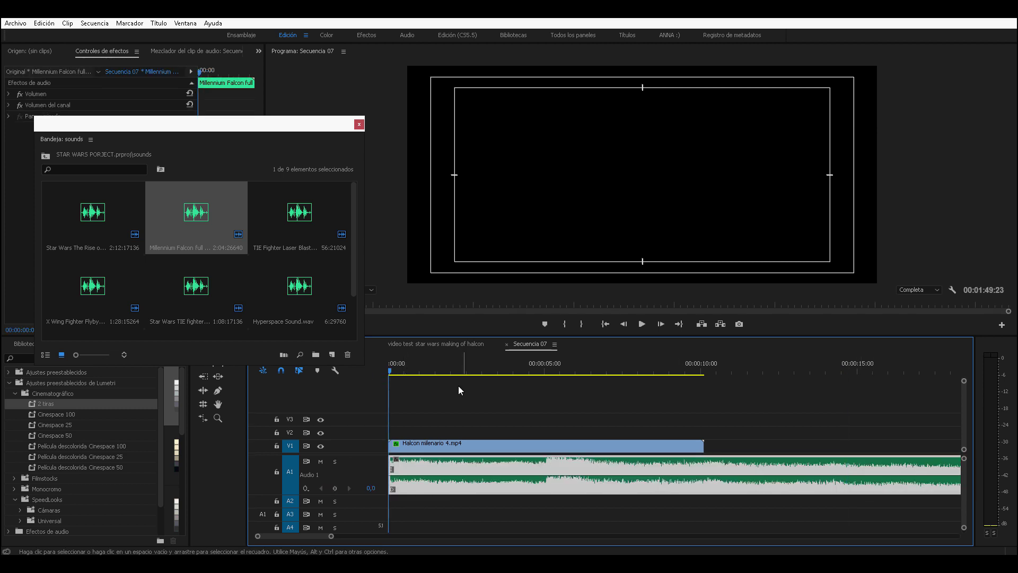
key("space")
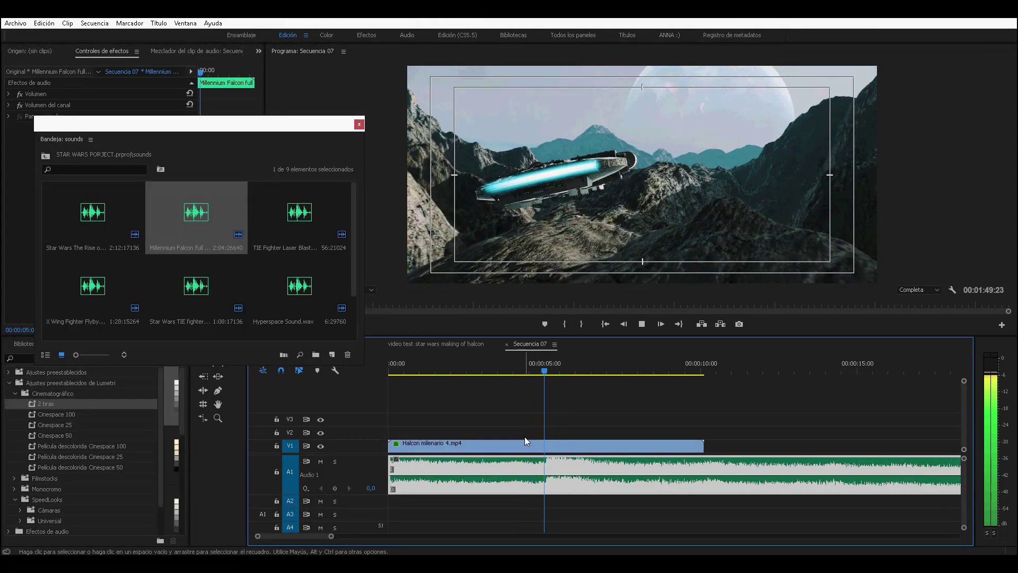
key("space")
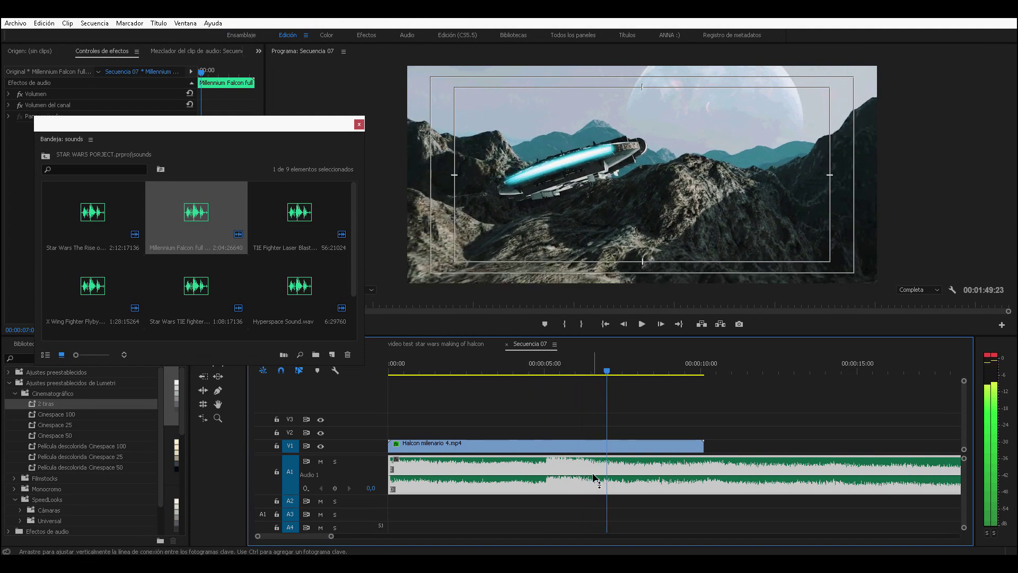
left_click_drag(594, 479, 399, 470)
key("Home")
key("space")
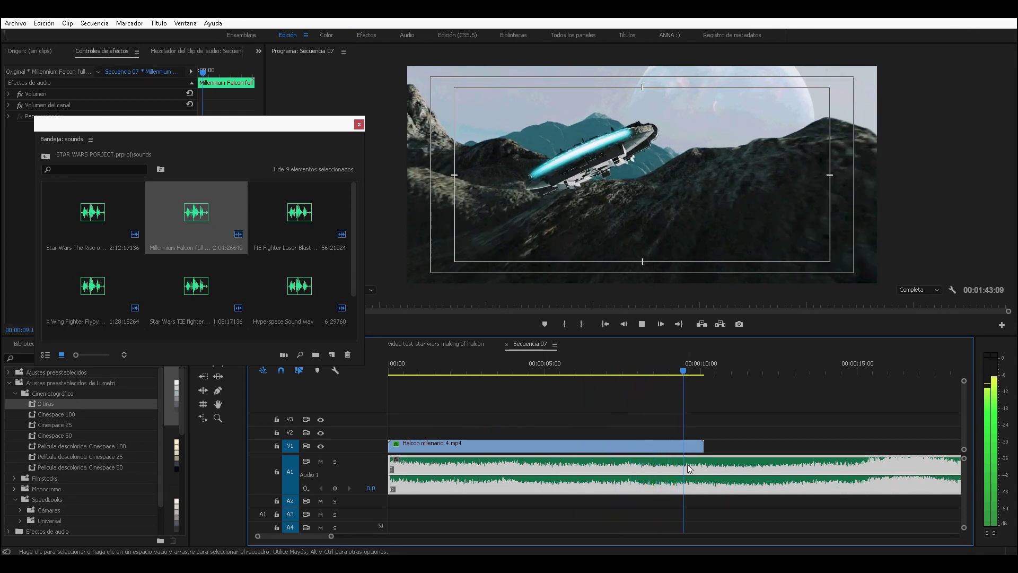
- Cut the Falcon sound where the video ends and delete the leftover piece
left_click(703, 464)
key("v")
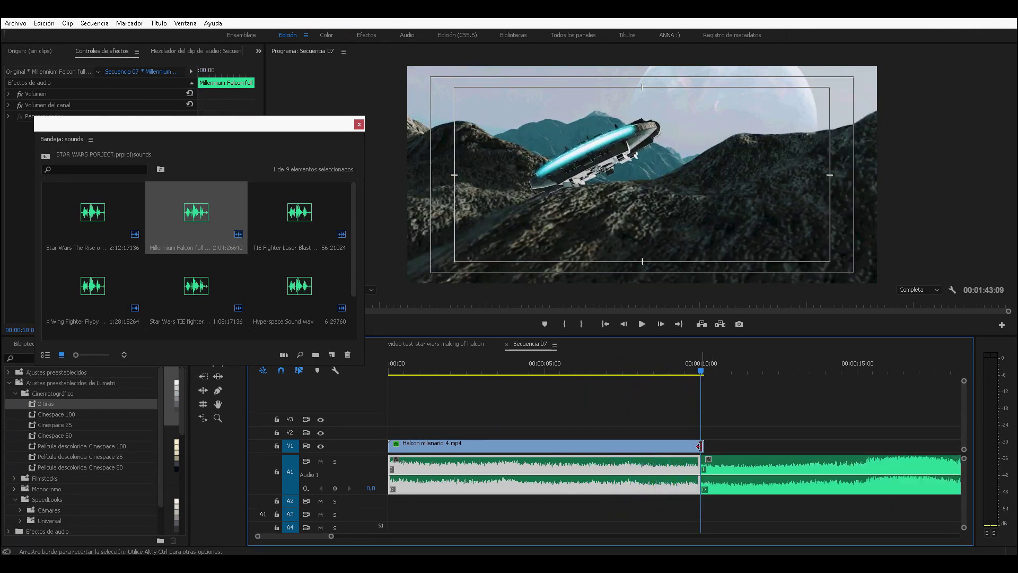
left_click(715, 466)
key("Delete")
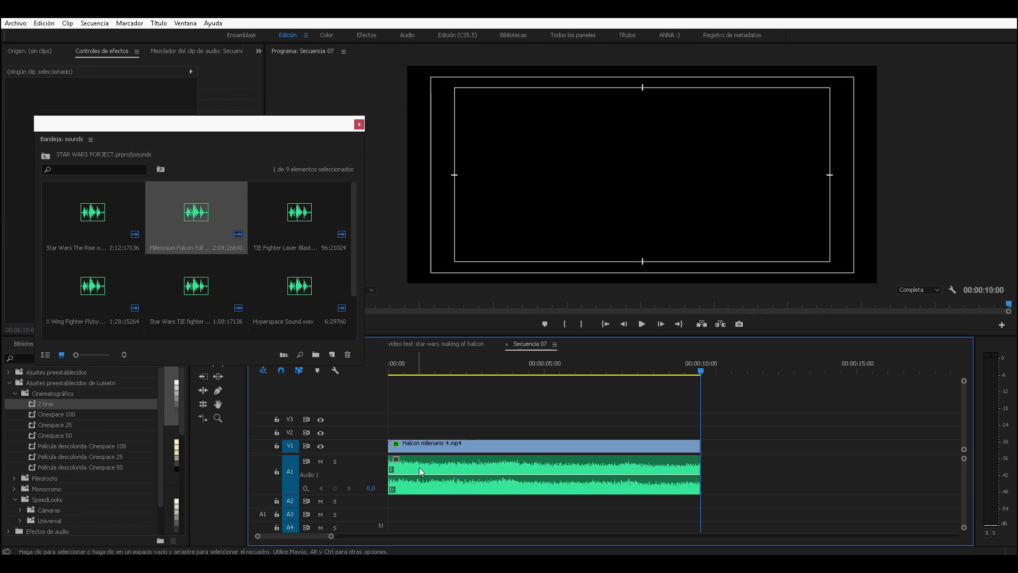
- Add the Star Wars The Rise music to track A2 and play the sequence from the start
left_click_drag(69, 223, 386, 475)
key("backslash")
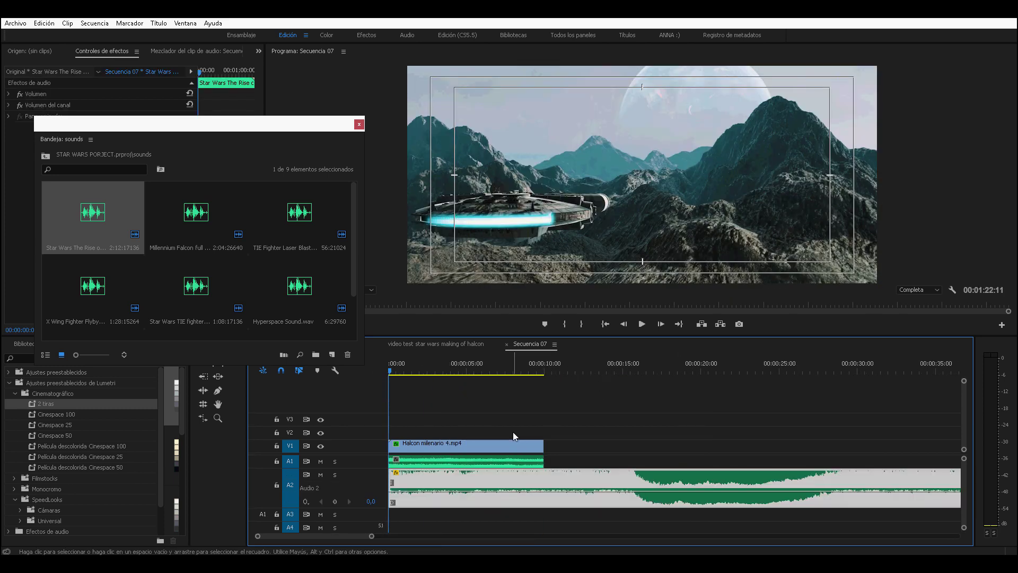
key("space")
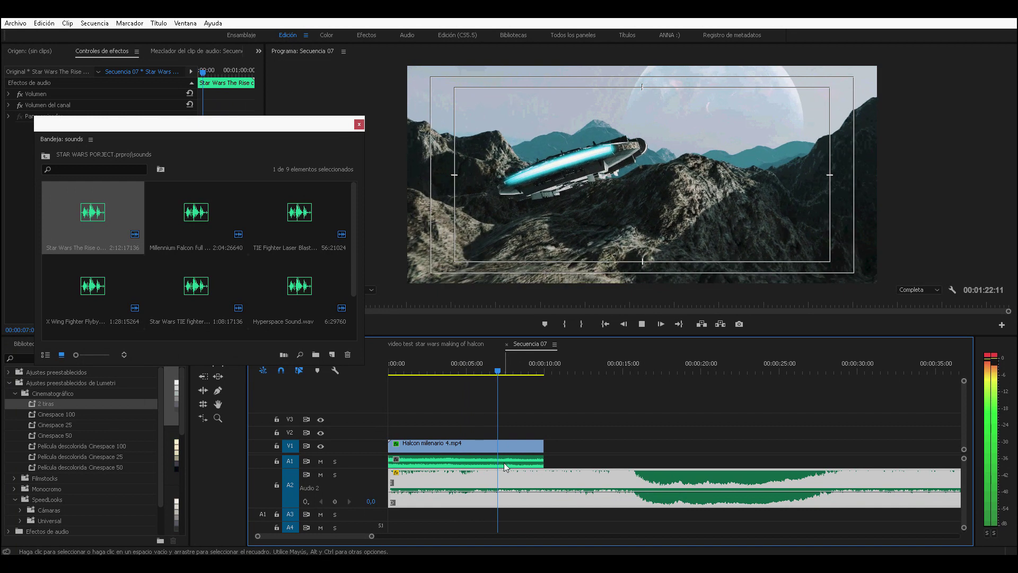
key("minus")
key("minus")
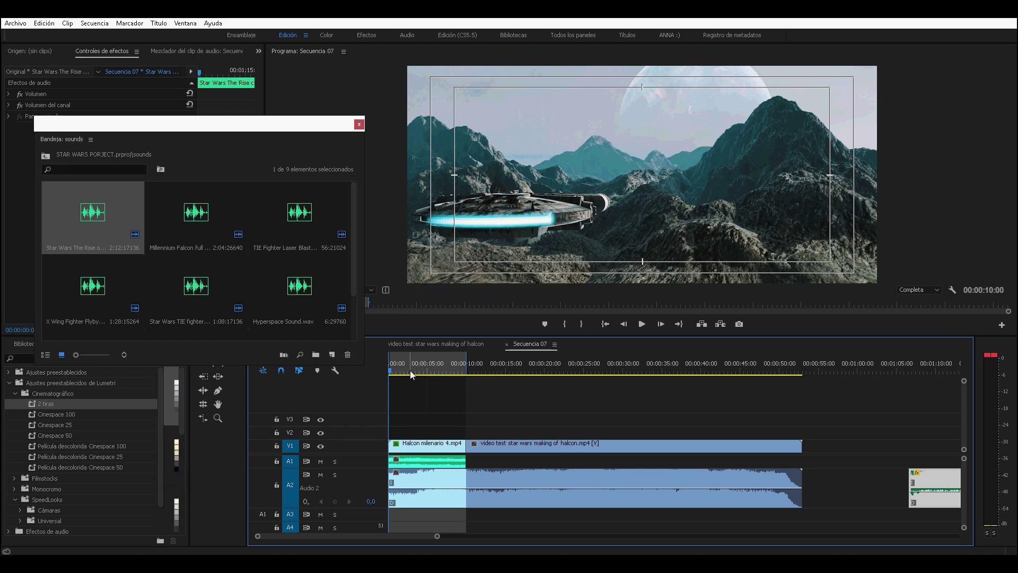
left_click_drag(413, 373, 468, 375)
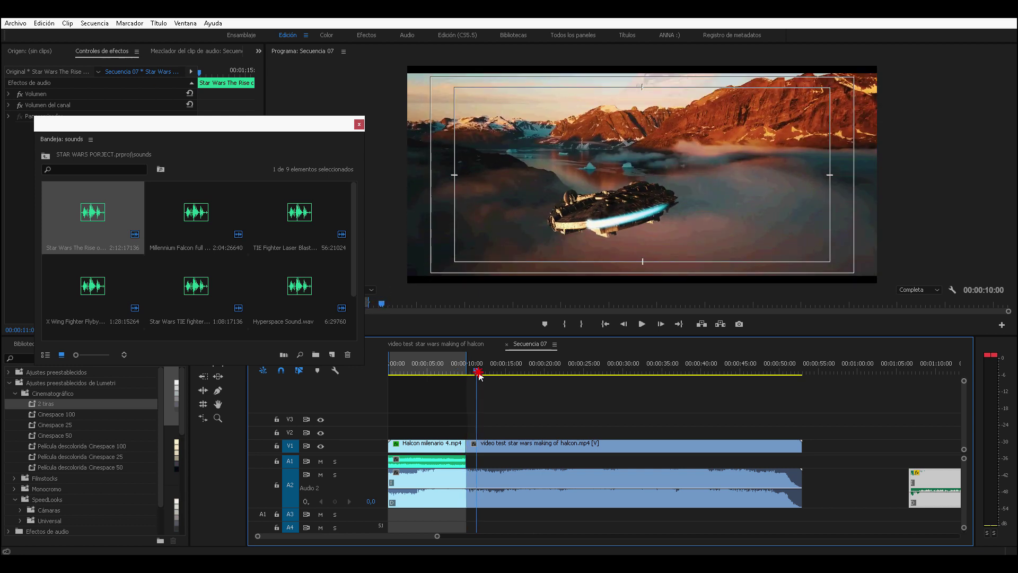
left_click_drag(468, 375, 358, 367)
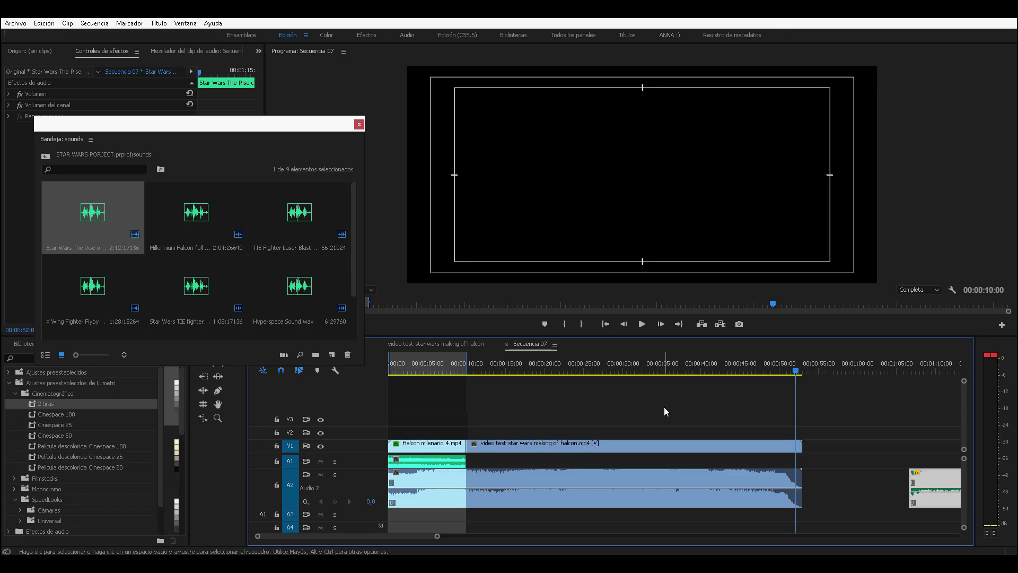
- Scrub the playhead back to about 2 seconds near the sequence start
left_click(428, 370)
left_click(434, 371)
mouse_move(435, 372)
left_mouse_down()
mouse_move(412, 377)
mouse_move(438, 376)
left_mouse_up()
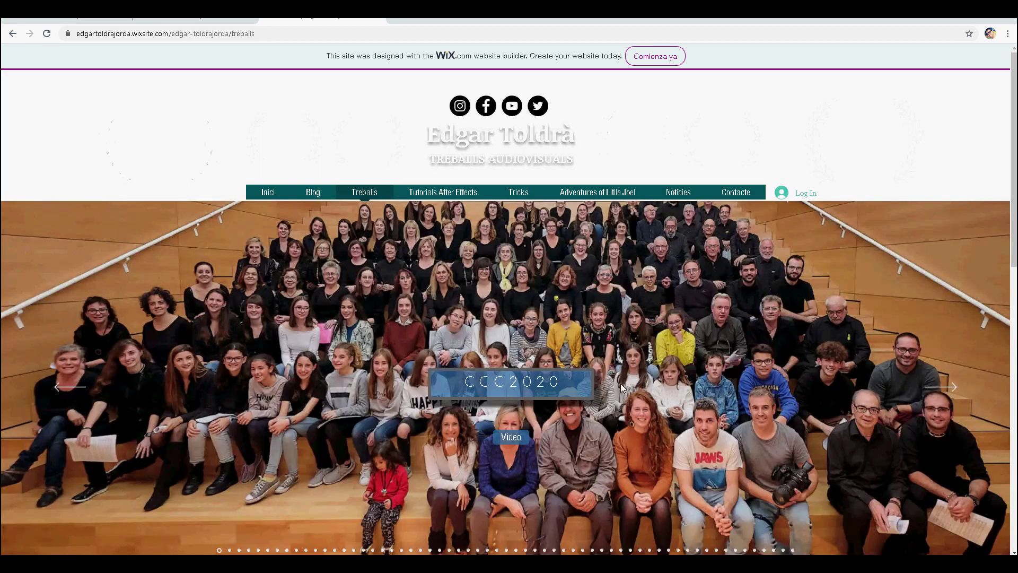
- Advance the homepage slideshow twice, then go to the Tutorials After Effects page
left_click(946, 395)
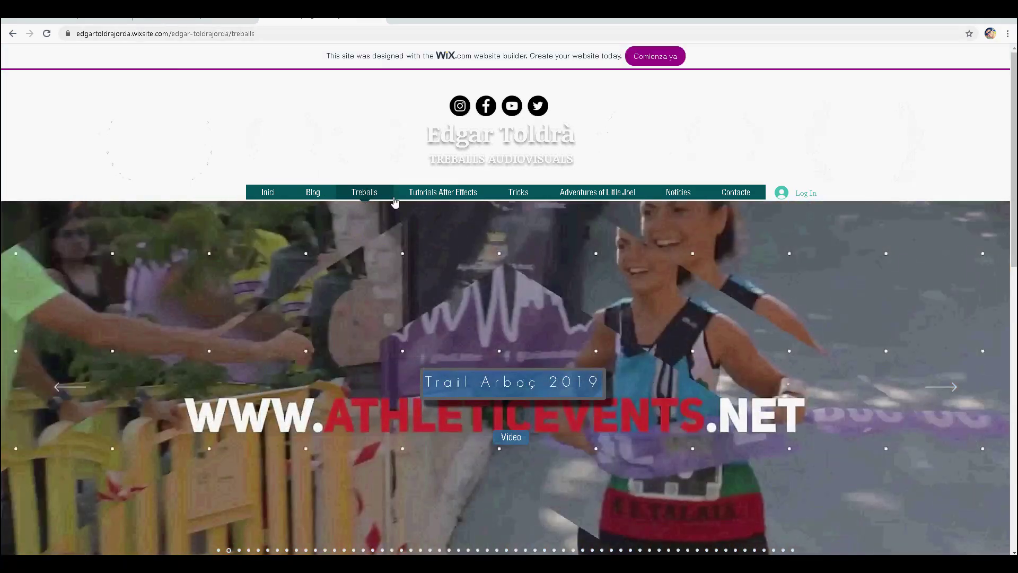
left_click(943, 391)
mouse_move(443, 195)
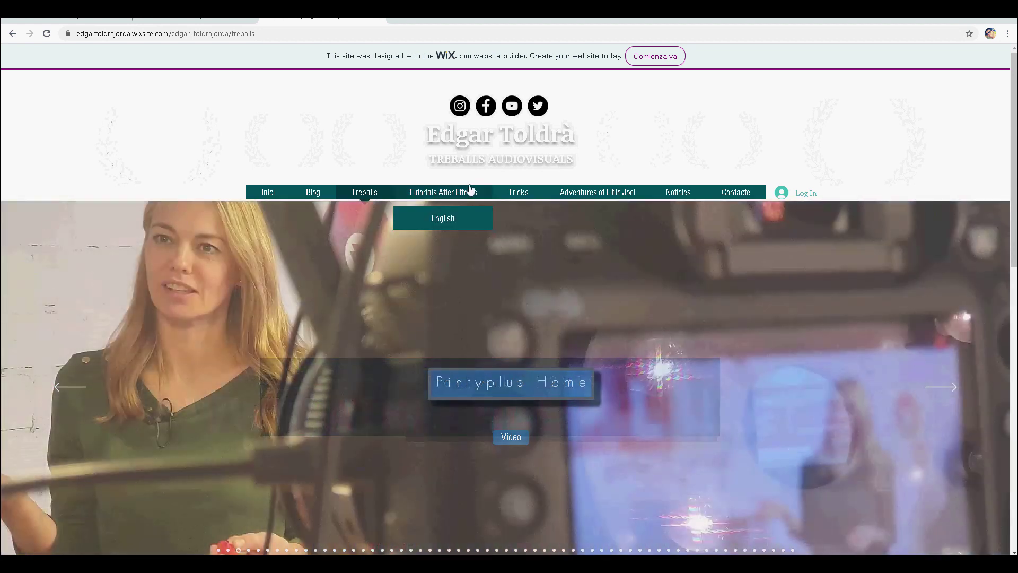
left_click(443, 194)
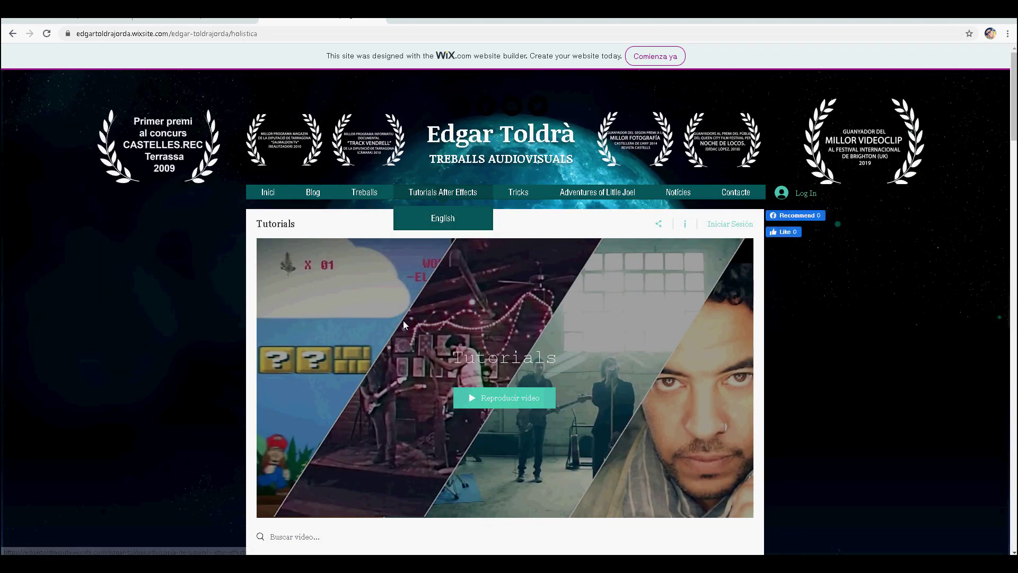
- Scroll down the Tutorials page to the E.T. moon image at the bottom
scroll(403, 321, "down", 6)
scroll(405, 320, "down", 5)
scroll(404, 321, "down", 3)
scroll(404, 321, "down", 3)
scroll(404, 321, "down", 3)
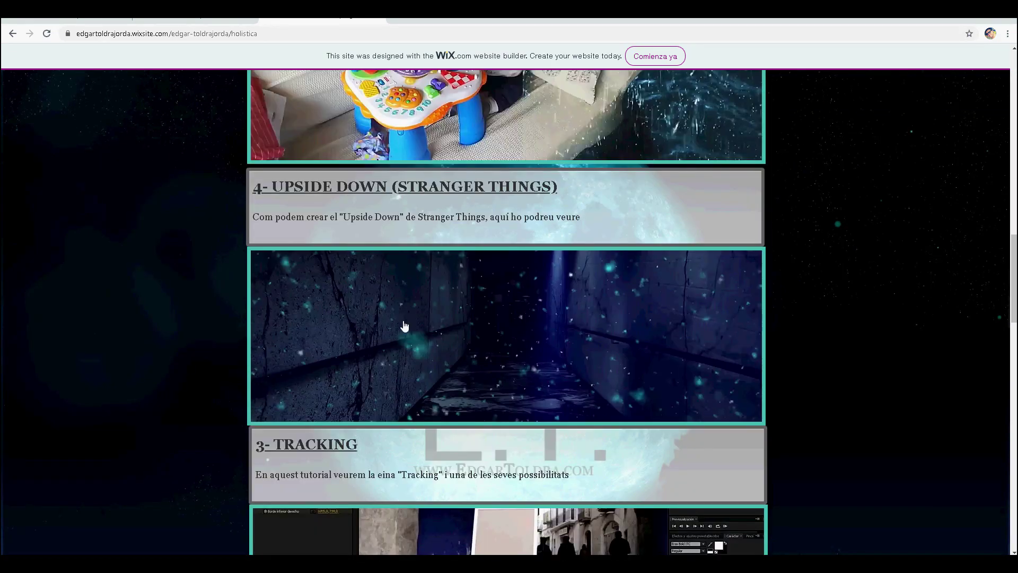
scroll(404, 326, "down", 4)
scroll(404, 326, "down", 3)
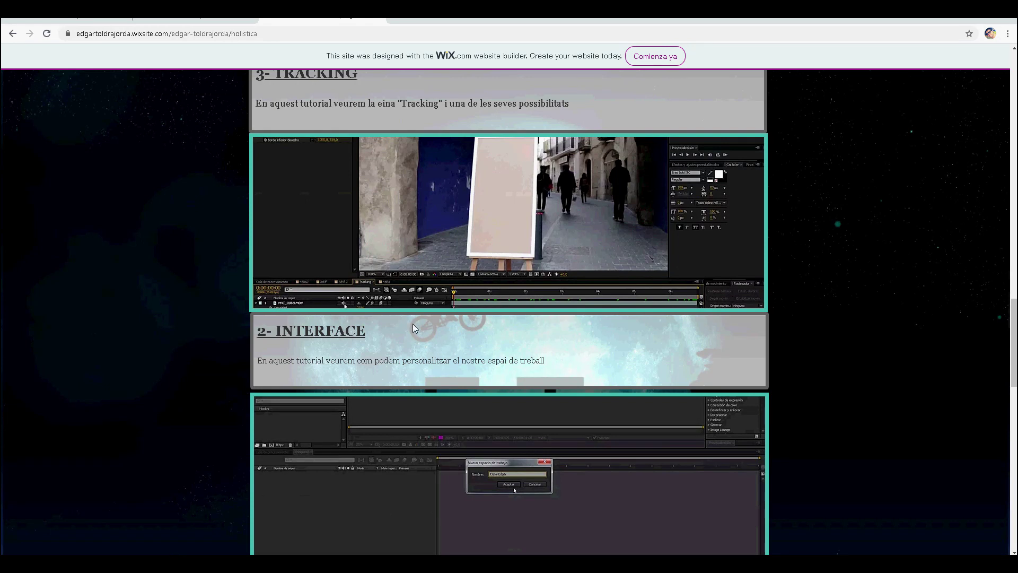
scroll(406, 321, "down", 1)
scroll(396, 322, "down", 2)
scroll(397, 322, "down", 3)
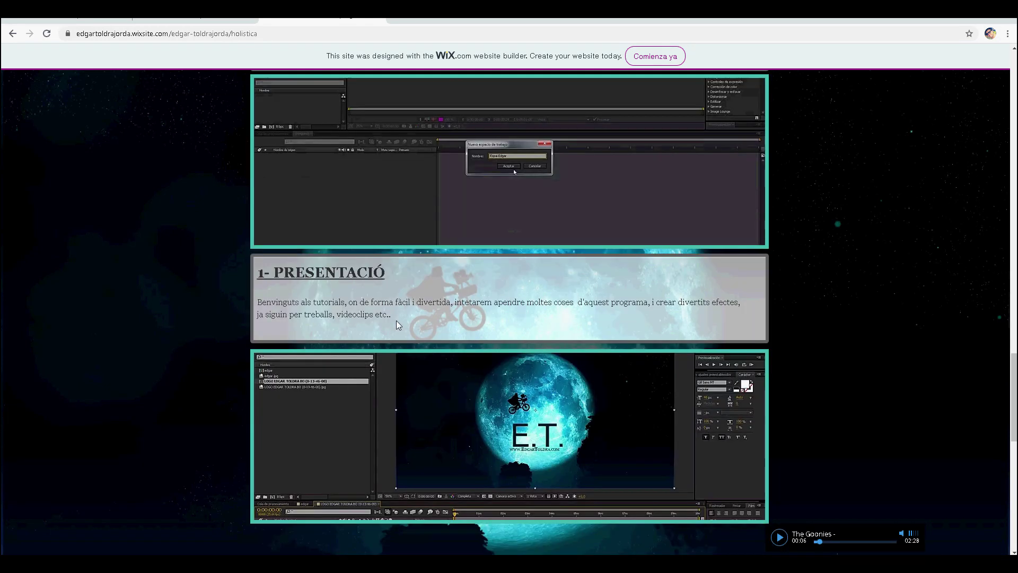
scroll(399, 325, "down", 3)
scroll(399, 332, "down", 4)
scroll(399, 339, "down", 2)
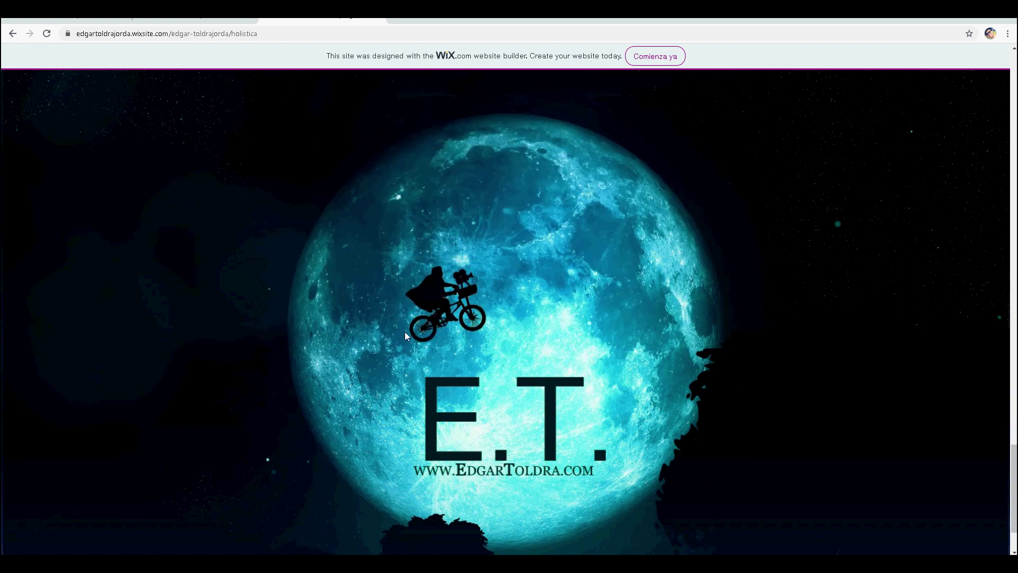